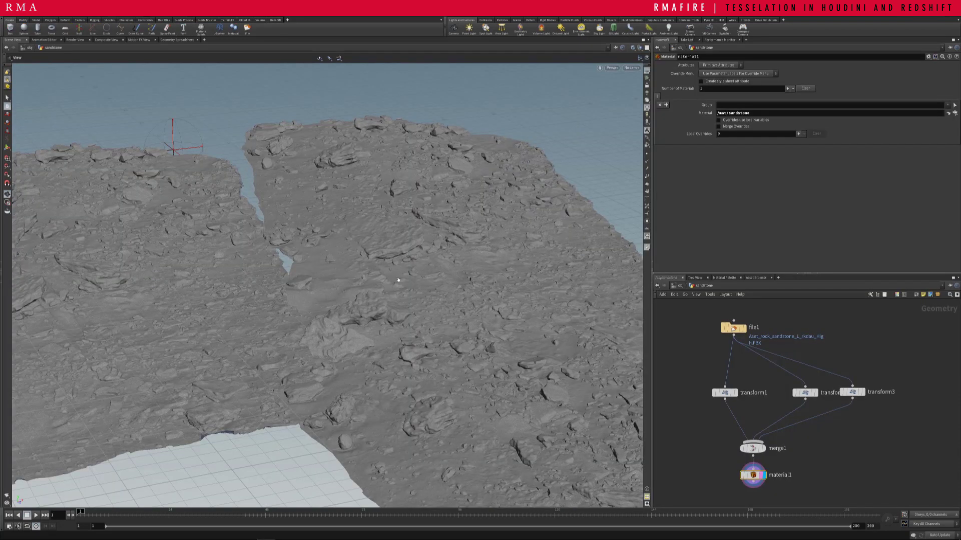
# - Widen the node network pane and select file1 to display its File parameters
pyautogui.moveTo(444, 323)
pyautogui.mouseDown()
pyautogui.moveTo(383, 303)
pyautogui.moveTo(459, 342)
pyautogui.moveTo(443, 325)
pyautogui.moveTo(461, 321)
pyautogui.mouseUp()
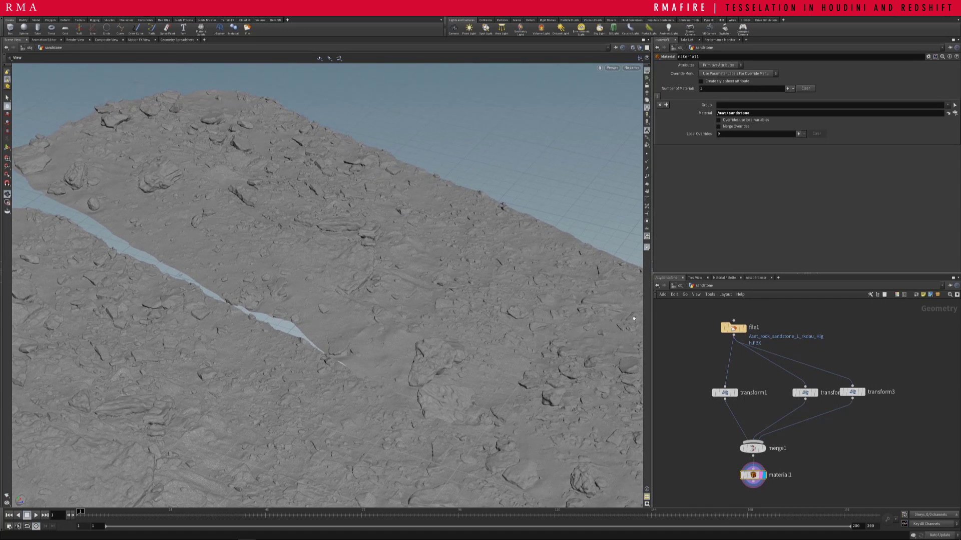
pyautogui.moveTo(651, 321); pyautogui.dragTo(591, 323)
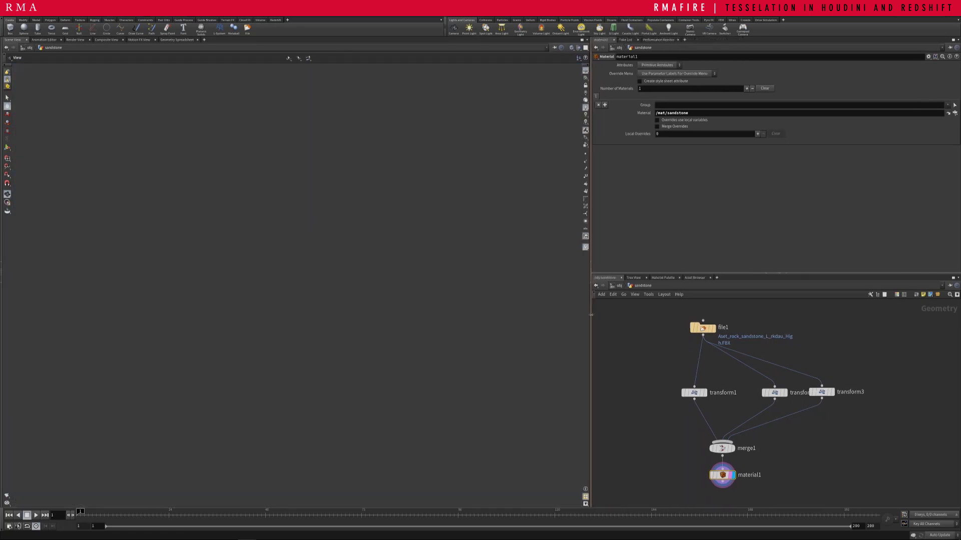
pyautogui.moveTo(680, 329)
pyautogui.mouseDown()
pyautogui.moveTo(719, 324)
pyautogui.moveTo(672, 334)
pyautogui.mouseUp()
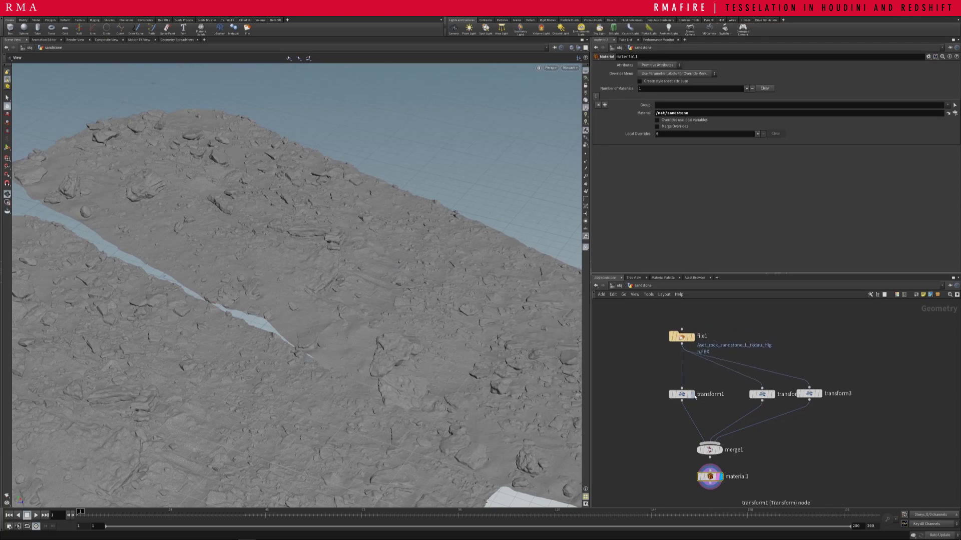
pyautogui.click(681, 336)
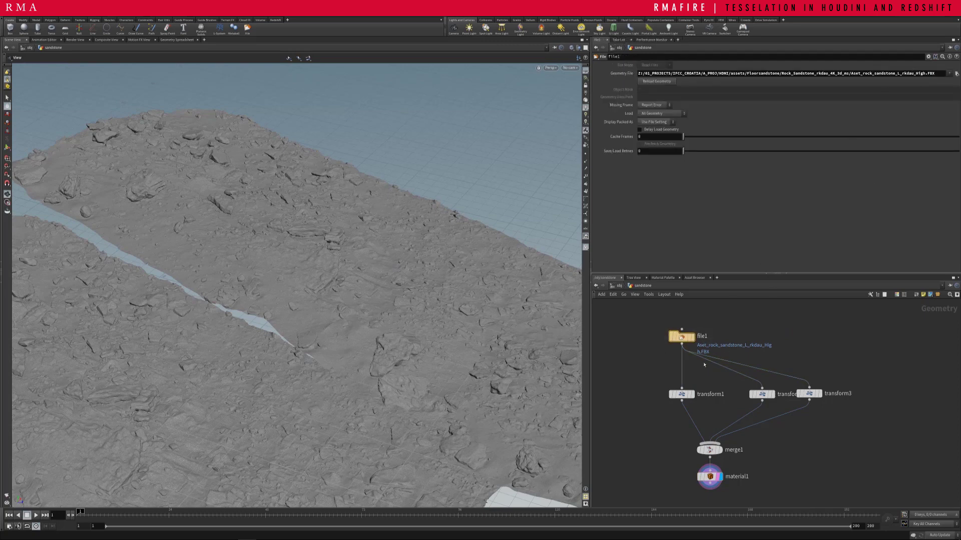
# - Display transform1 and delete transform2, transform3, merge1 and material1 after cutting their wires
pyautogui.click(691, 394)
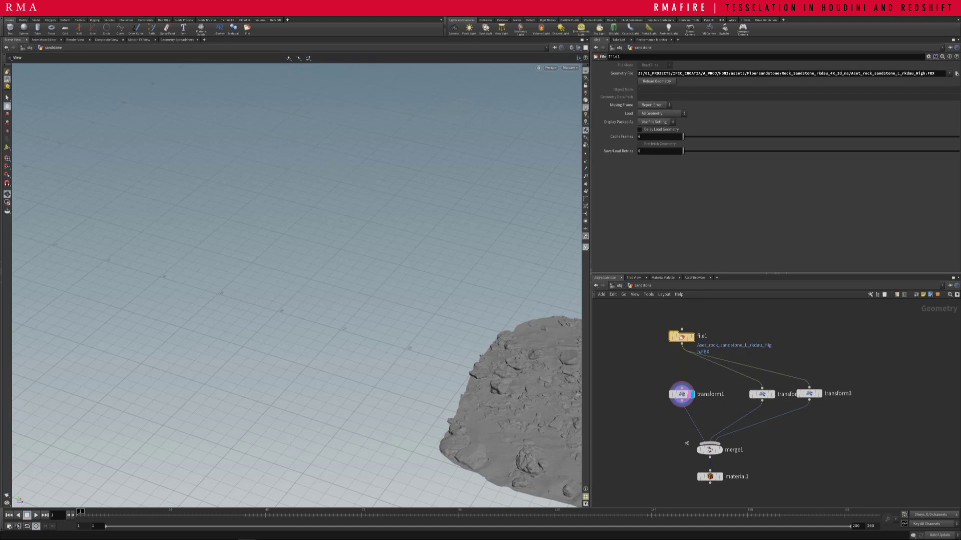
pyautogui.moveTo(687, 444); pyautogui.dragTo(767, 347)
pyautogui.moveTo(709, 450); pyautogui.dragTo(788, 445)
pyautogui.moveTo(890, 495); pyautogui.dragTo(708, 373)
pyautogui.press('Delete')
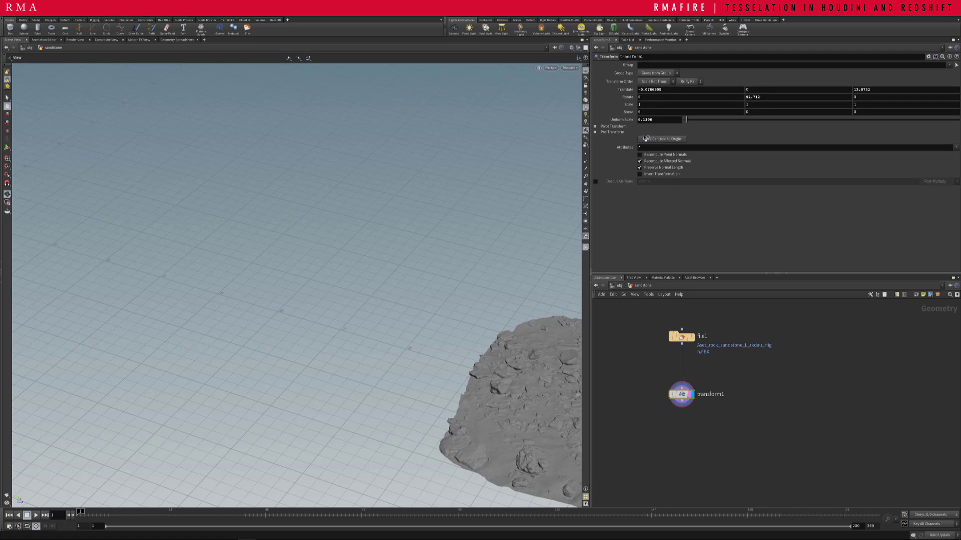
# - Set transform1's Translate X and Z to 0 and frame the slab side-on
pyautogui.click(679, 92)
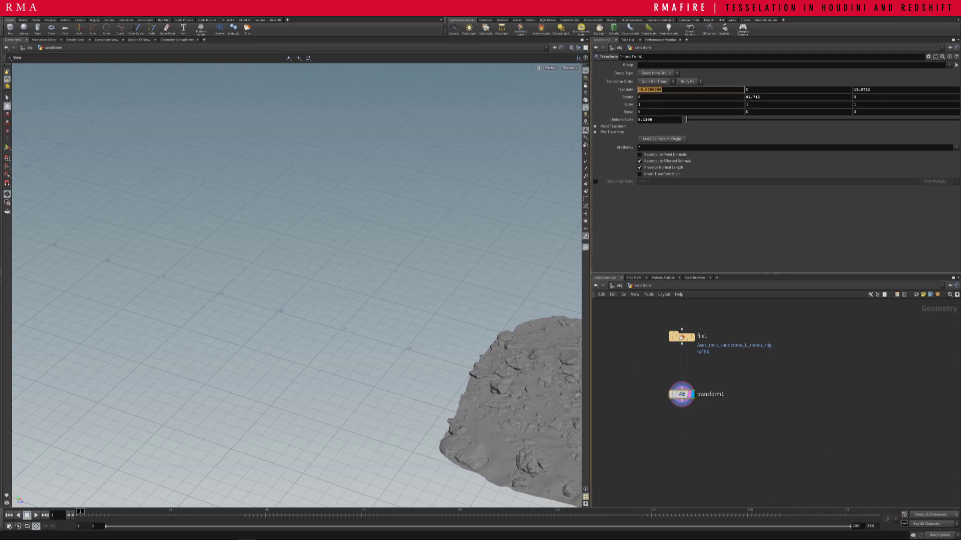
pyautogui.write('0')
pyautogui.press('Tab')
pyautogui.press('Tab')
pyautogui.write('0')
pyautogui.press('Return')
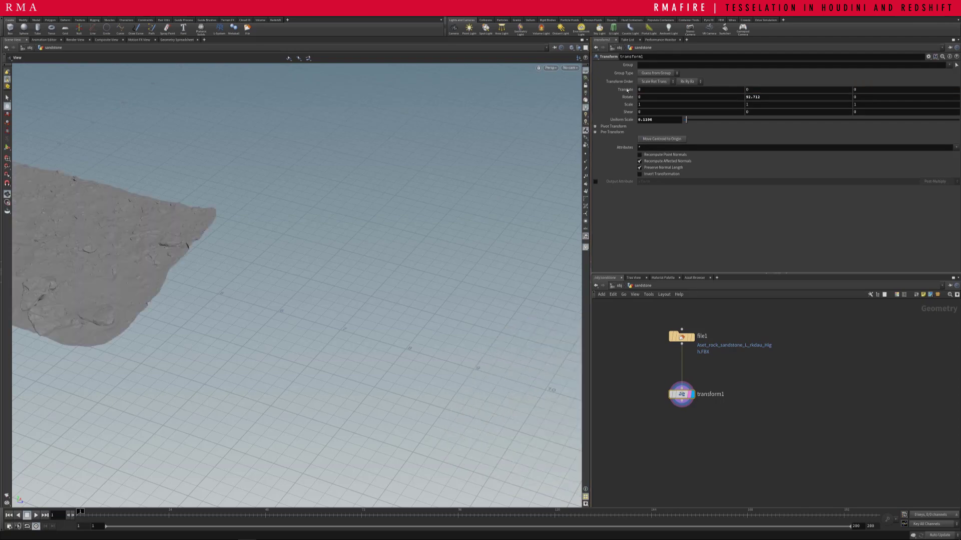
pyautogui.hotkey('space', 'g')
pyautogui.moveTo(386, 235); pyautogui.dragTo(294, 345)
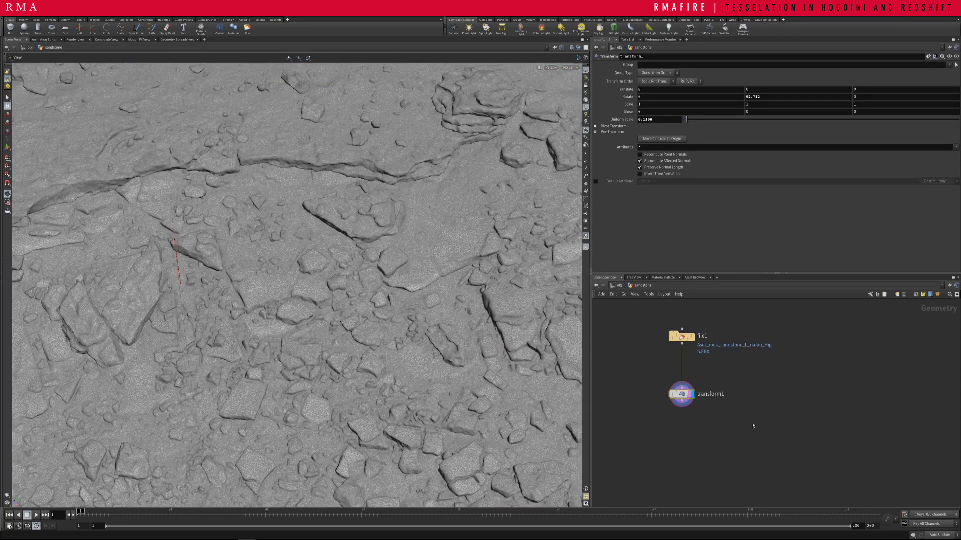
pyautogui.moveTo(725, 401); pyautogui.dragTo(720, 396, button='middle')
# - Duplicate file1 as file2 and wire it into transform1
pyautogui.click(677, 332)
pyautogui.hotkey('ctrl', 'c')
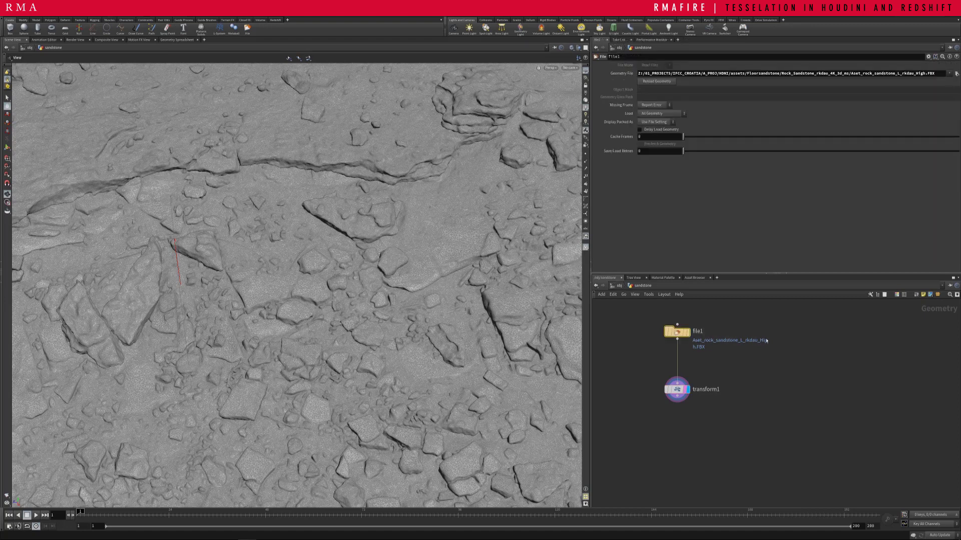
pyautogui.hotkey('ctrl', 'v')
pyautogui.moveTo(800, 343); pyautogui.dragTo(689, 395)
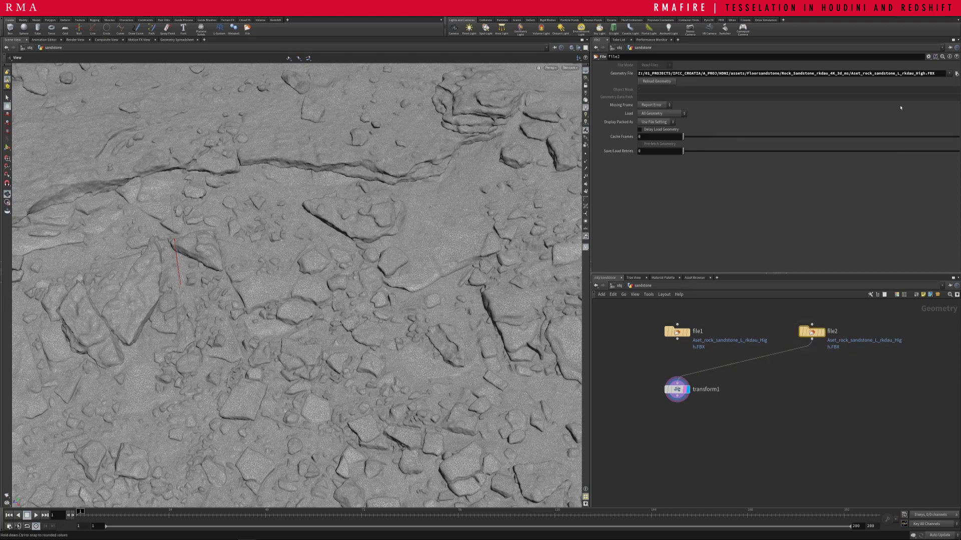
# - Load Aset_rock_sandstone_L_rkdau_LOD0.FBX into file2 and inspect the low-res slab
pyautogui.click(956, 73)
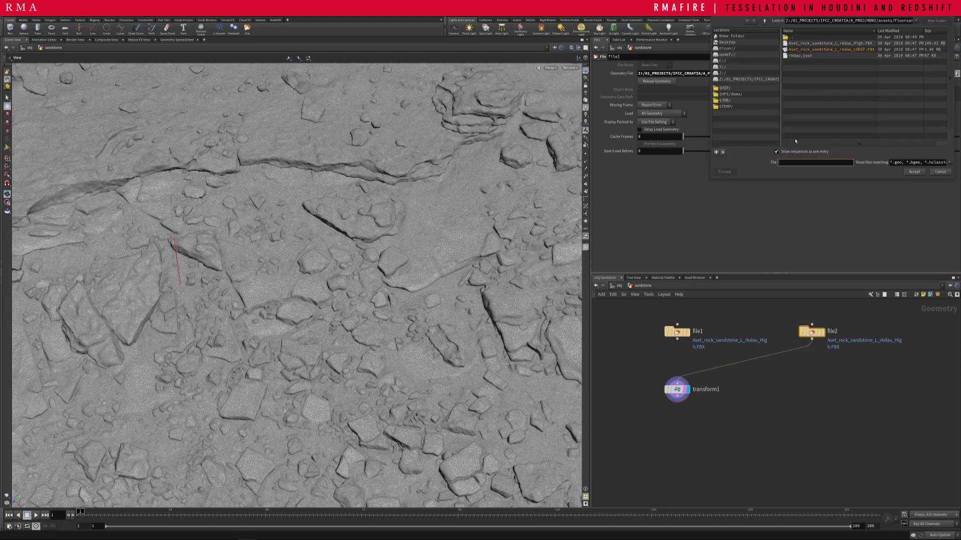
pyautogui.click(777, 151)
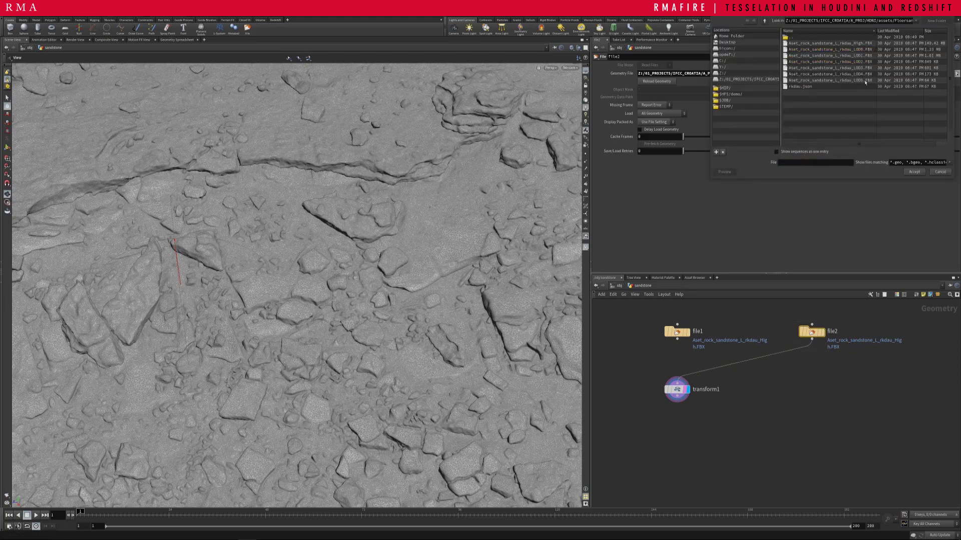
pyautogui.doubleClick(851, 49)
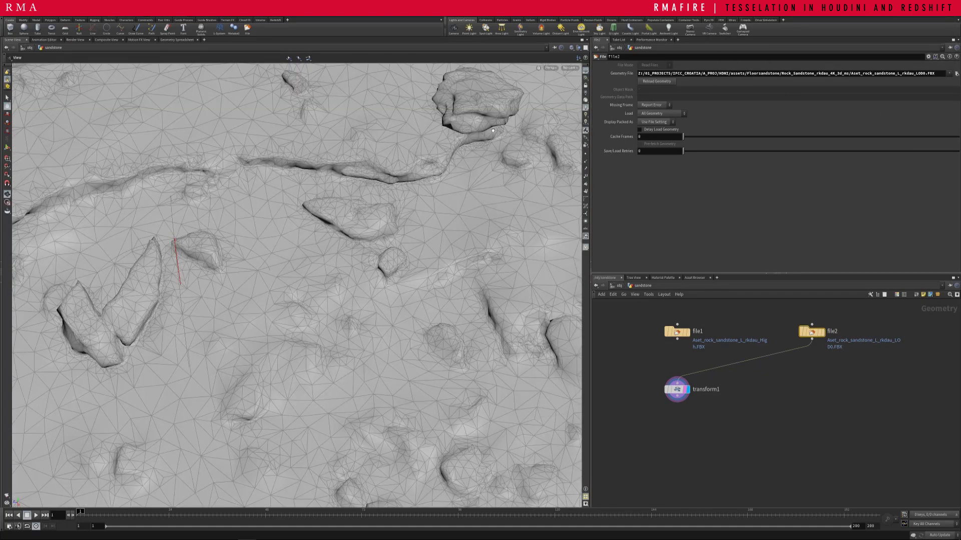
pyautogui.scroll(-5, 492, 131)
pyautogui.moveTo(492, 130); pyautogui.dragTo(263, 212, button='middle')
pyautogui.moveTo(270, 290); pyautogui.dragTo(286, 225)
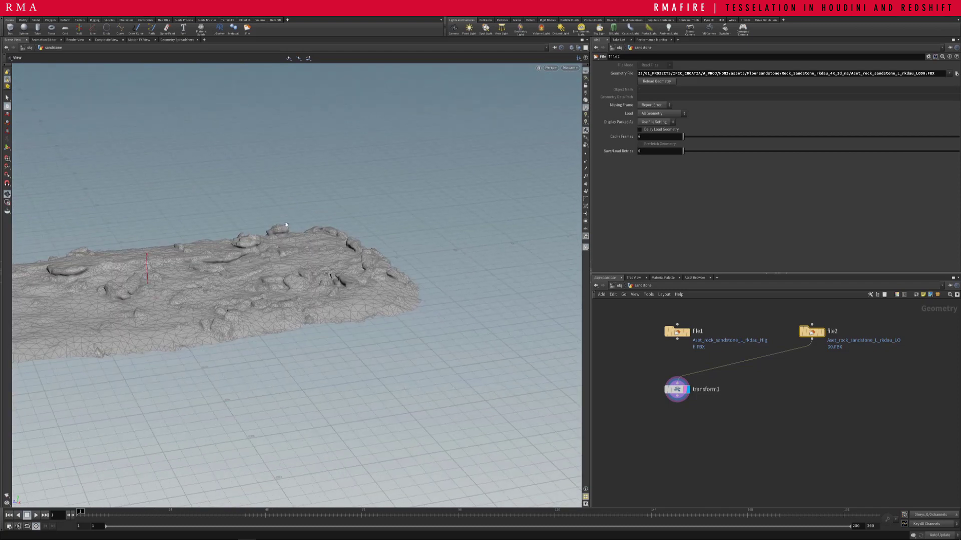
pyautogui.moveTo(287, 225); pyautogui.dragTo(560, 222, button='middle')
pyautogui.moveTo(561, 223); pyautogui.dragTo(555, 230, button='right')
pyautogui.moveTo(555, 230); pyautogui.dragTo(350, 248, button='middle')
pyautogui.moveTo(351, 248); pyautogui.dragTo(363, 299)
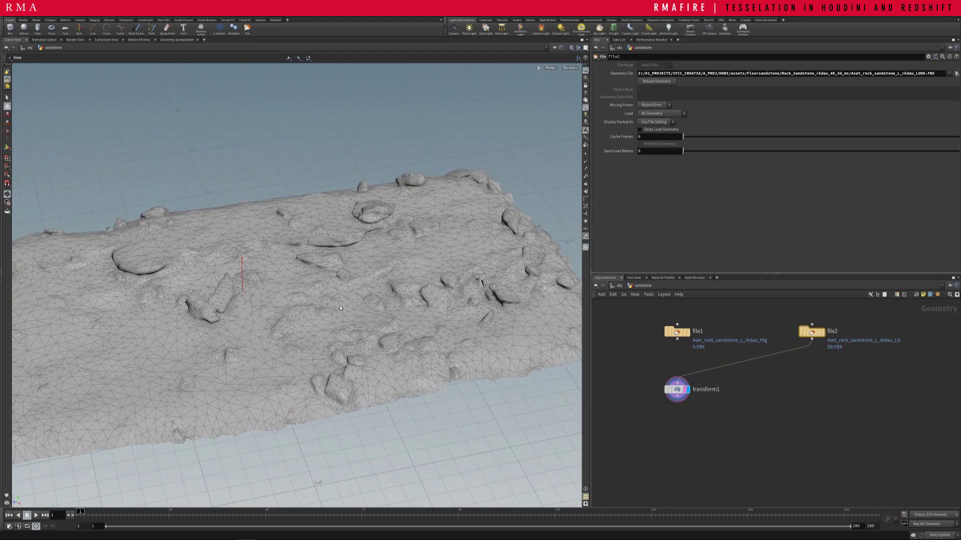
pyautogui.moveTo(364, 298); pyautogui.dragTo(370, 323, button='right')
pyautogui.moveTo(370, 323); pyautogui.dragTo(336, 313)
pyautogui.moveTo(839, 417); pyautogui.dragTo(804, 415, button='middle')
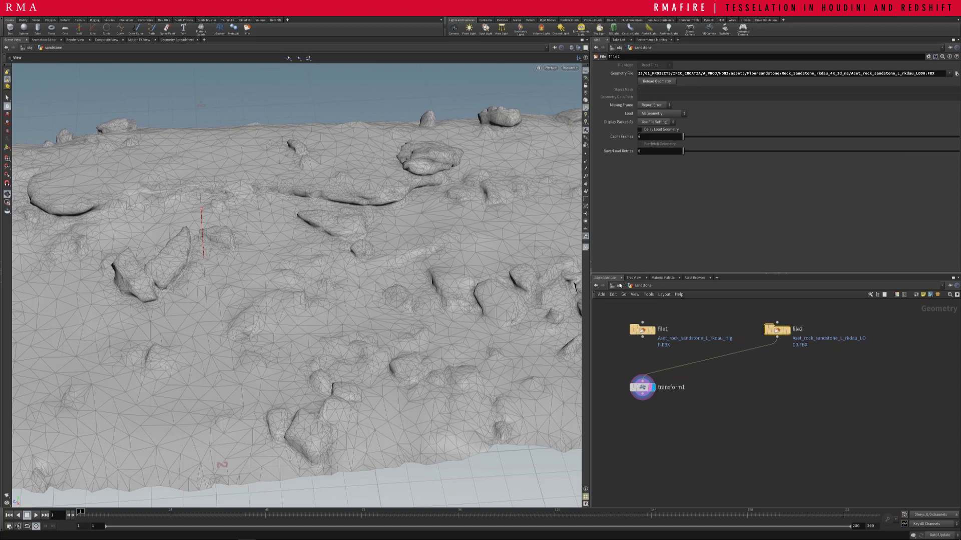
# - Switch to the /mat network and reposition TextureSampler3 and TextureSampler1 in an enlarged pane
pyautogui.click(619, 286)
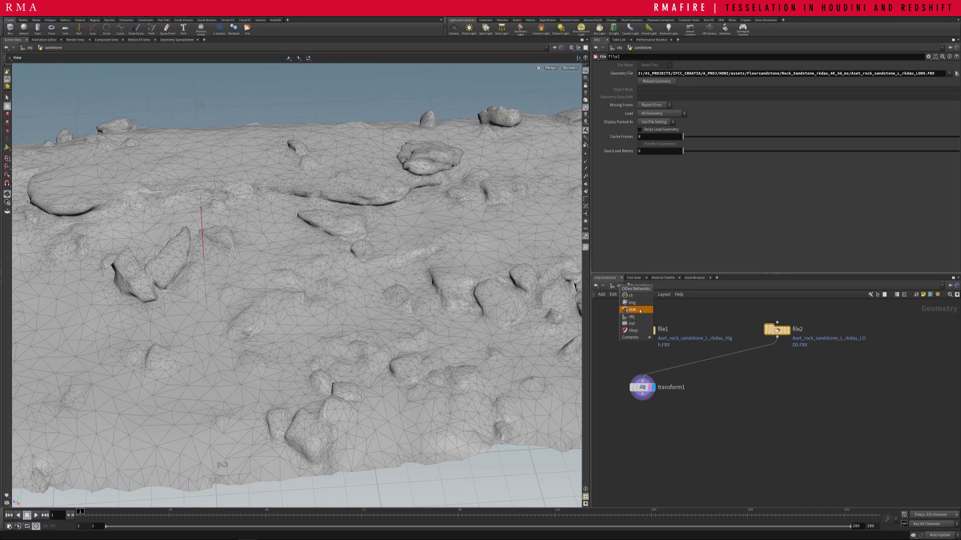
pyautogui.click(631, 310)
pyautogui.moveTo(867, 391); pyautogui.dragTo(834, 387, button='middle')
pyautogui.moveTo(698, 424); pyautogui.dragTo(708, 468)
pyautogui.moveTo(818, 420); pyautogui.dragTo(788, 433, button='middle')
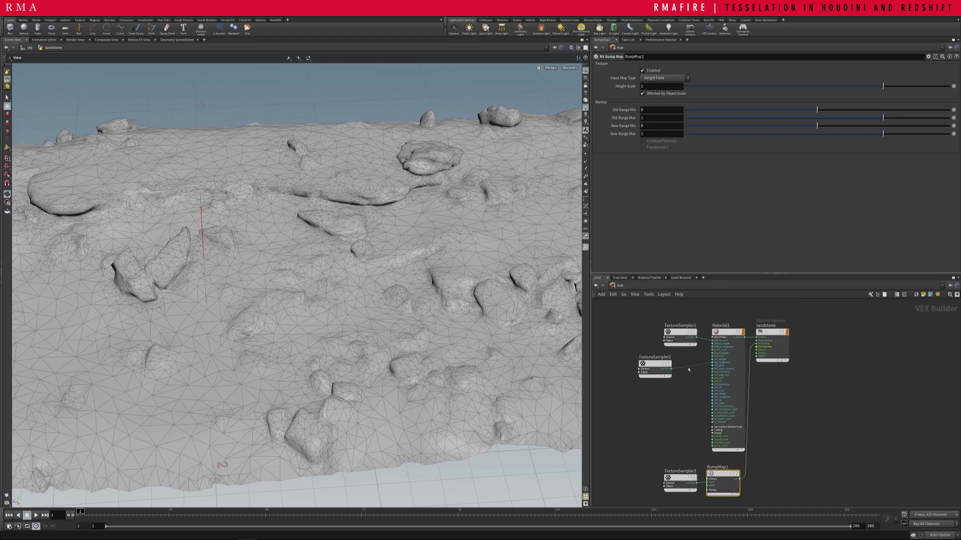
pyautogui.moveTo(678, 332); pyautogui.dragTo(653, 330)
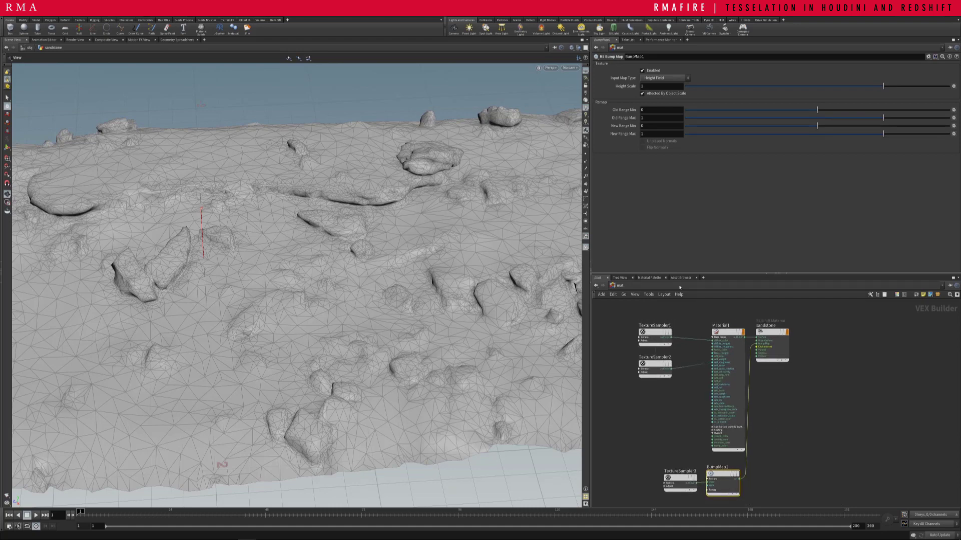
pyautogui.moveTo(675, 274); pyautogui.dragTo(675, 203)
pyautogui.scroll(2, 716, 280)
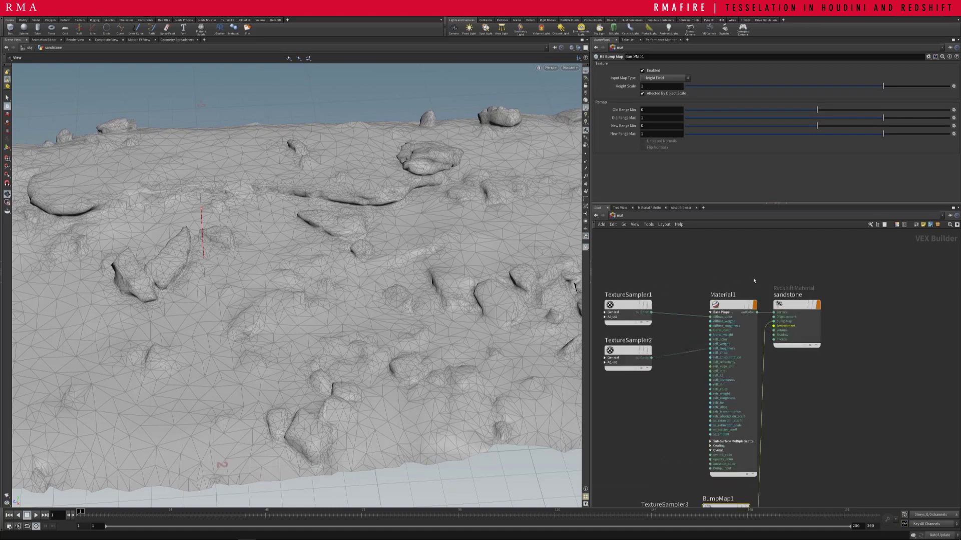
# - Move the sandstone and Material1 nodes aside, then search the node menu for 'reds'
pyautogui.moveTo(776, 260); pyautogui.dragTo(859, 306)
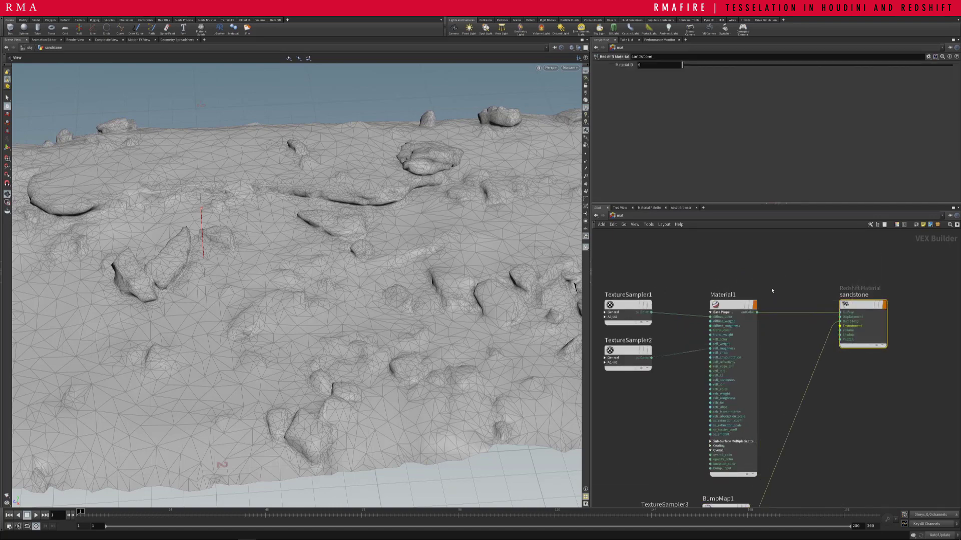
pyautogui.click(733, 307)
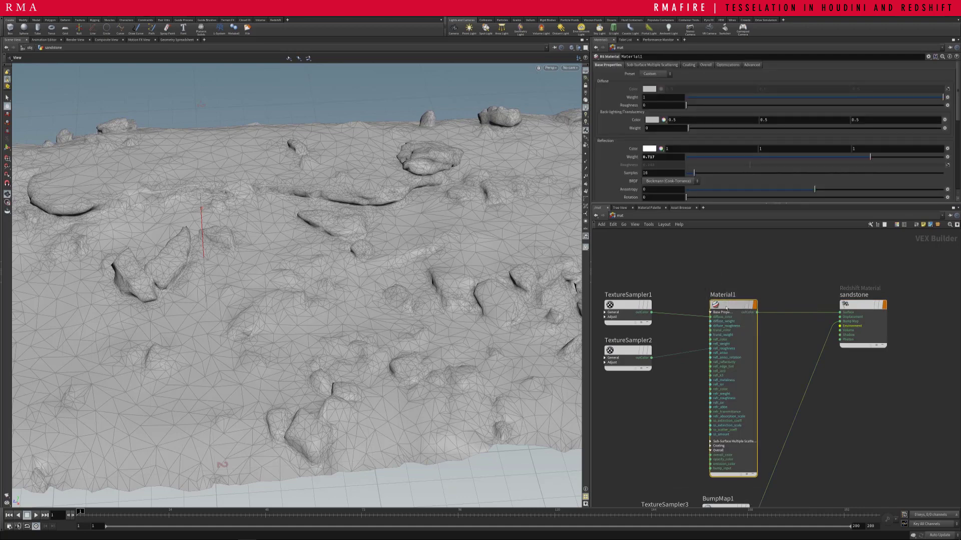
pyautogui.moveTo(726, 308); pyautogui.dragTo(730, 308)
pyautogui.moveTo(866, 437); pyautogui.dragTo(821, 363, button='middle')
pyautogui.scroll(-2, 822, 362)
pyautogui.moveTo(818, 455); pyautogui.dragTo(804, 394, button='middle')
pyautogui.press('Tab')
pyautogui.write('reds')
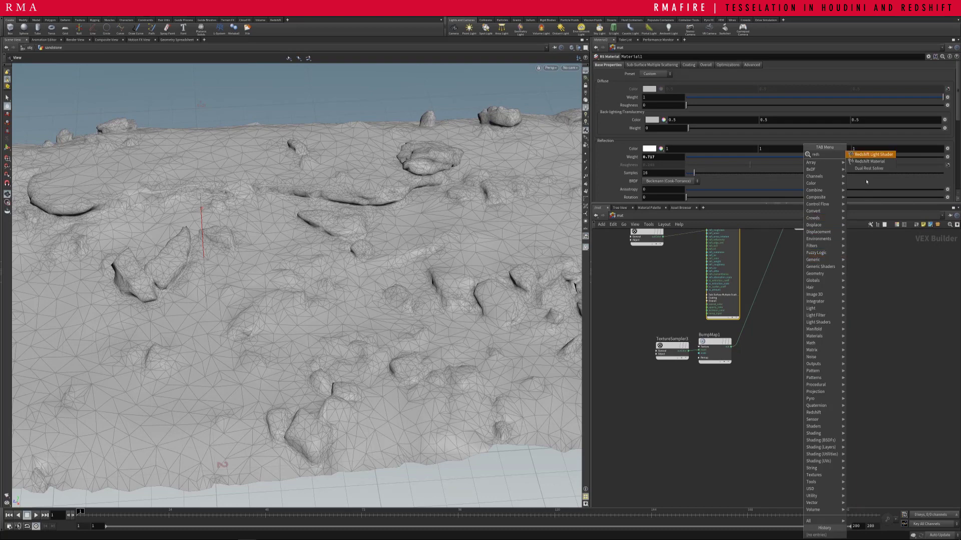
# - Place a Redshift Material node in the /mat network
pyautogui.click(870, 162)
pyautogui.click(790, 431)
pyautogui.scroll(3, 790, 432)
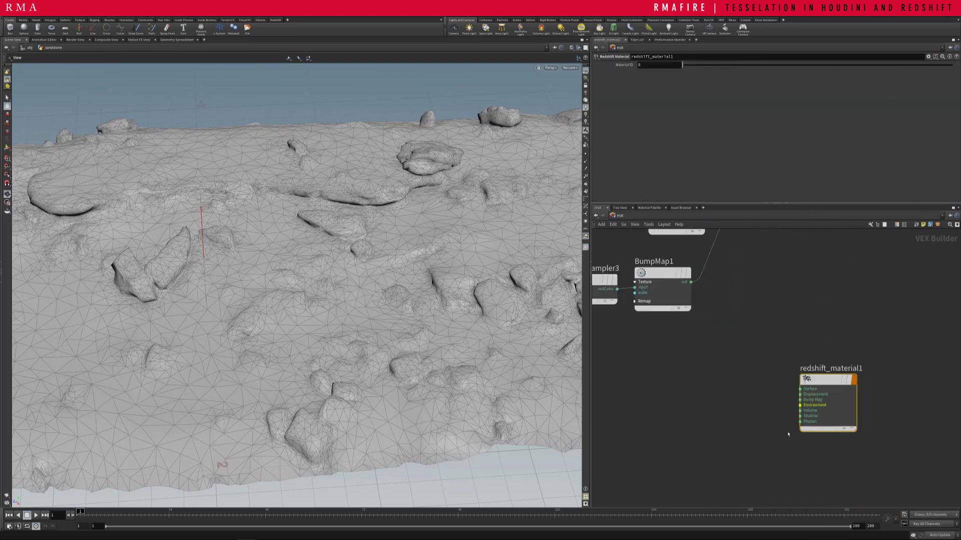
# - Create RS Material Material2, wire it into redshift_material1's Surface, and auto-layout the network
pyautogui.press('Tab')
pyautogui.write('rs')
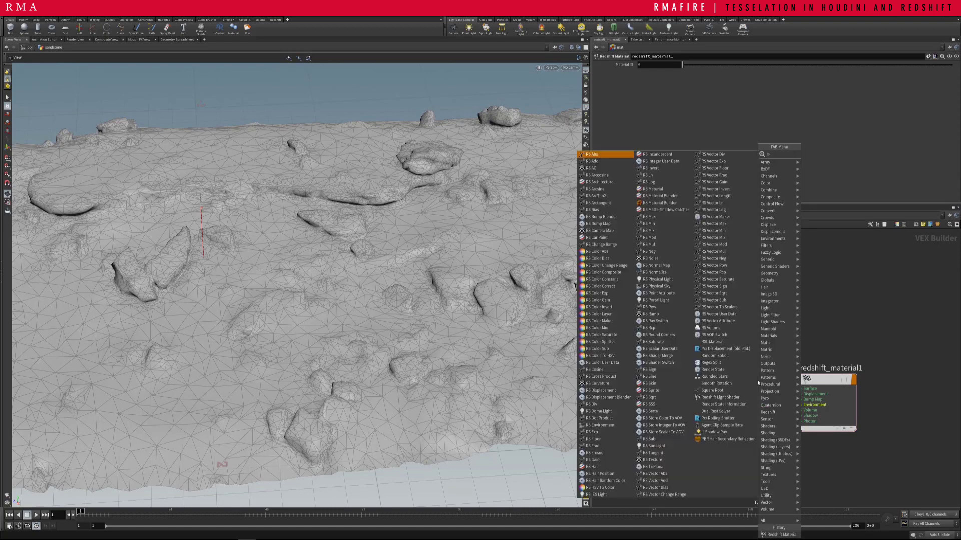
pyautogui.write('mater')
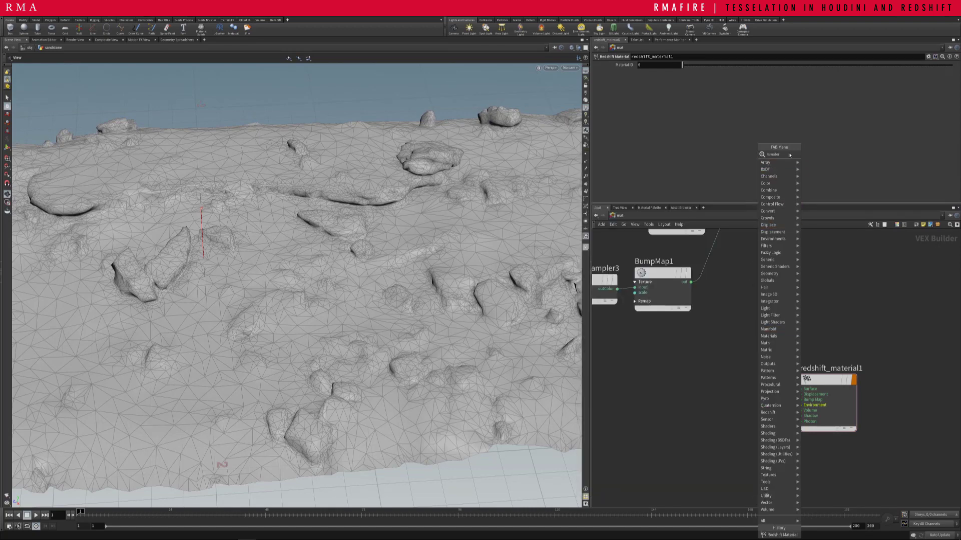
pyautogui.press('BackSpace')
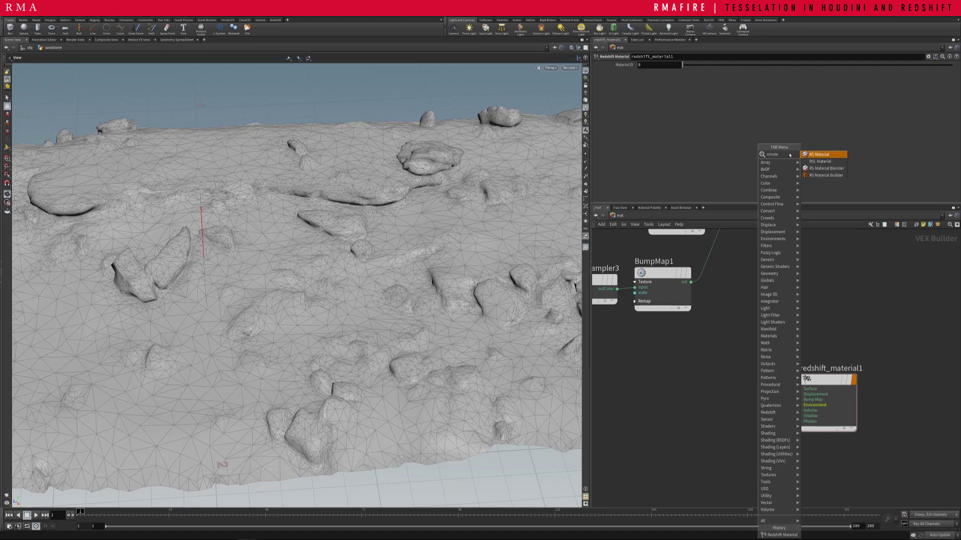
pyautogui.click(811, 154)
pyautogui.click(710, 383)
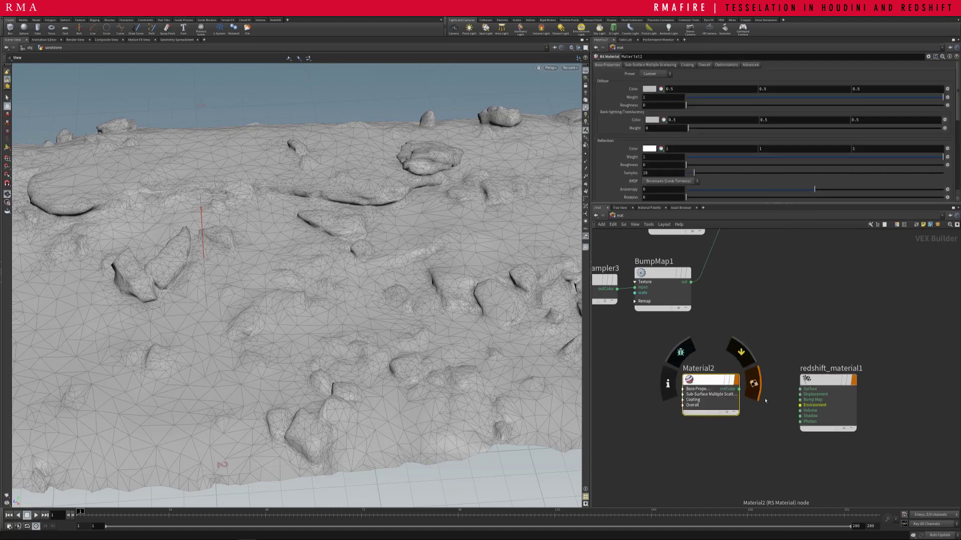
pyautogui.moveTo(739, 388); pyautogui.dragTo(800, 389)
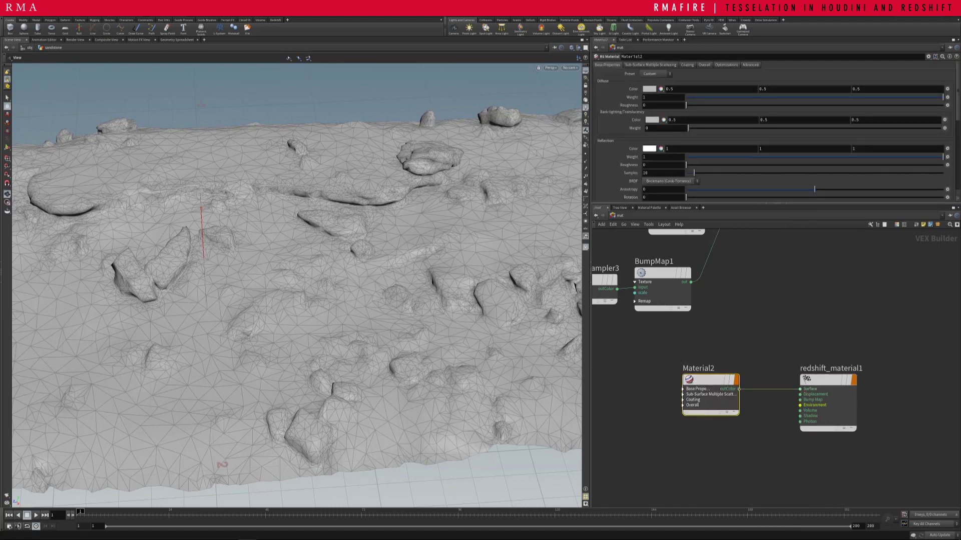
pyautogui.moveTo(720, 382)
pyautogui.press('l')
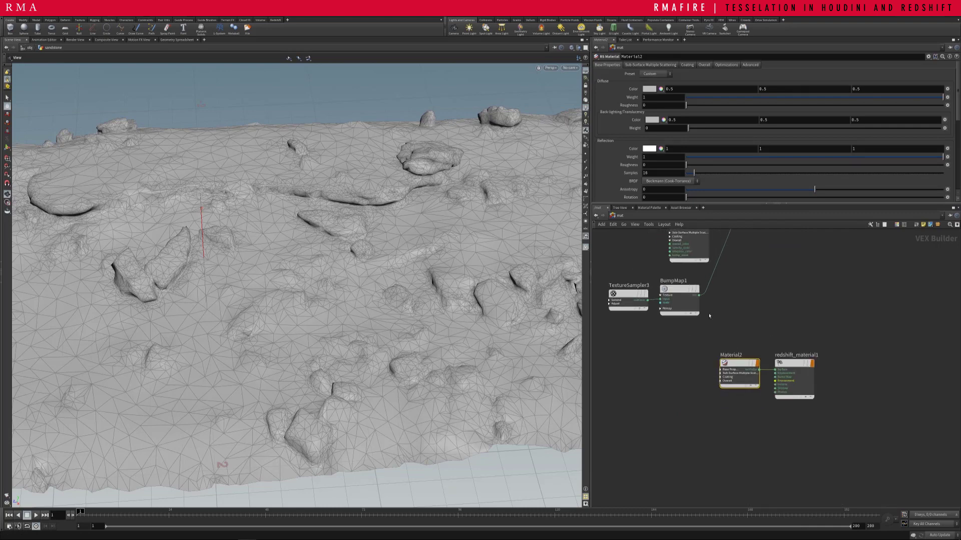
# - Copy TextureSampler1's texture file path and expand Material2's base inputs
pyautogui.click(697, 266)
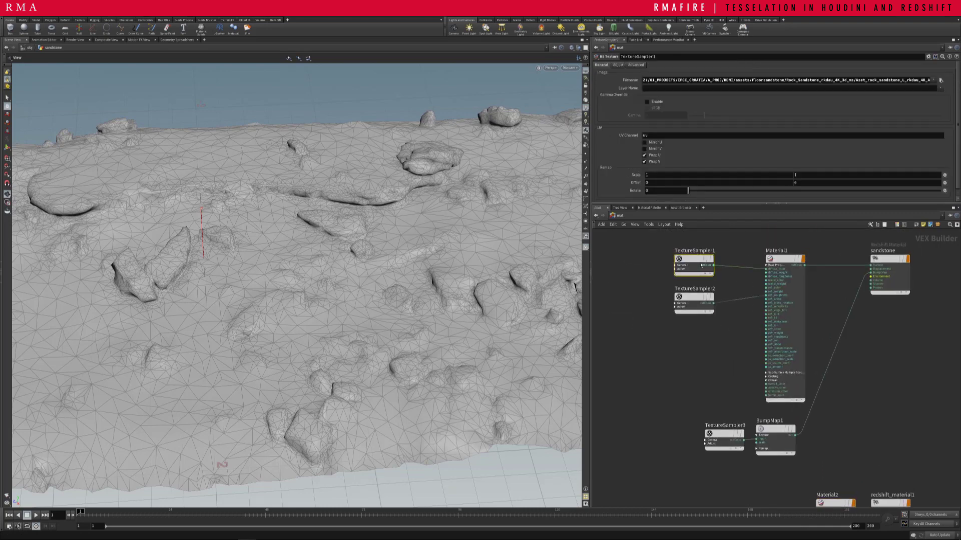
pyautogui.click(725, 81)
pyautogui.hotkey('ctrl', 'c')
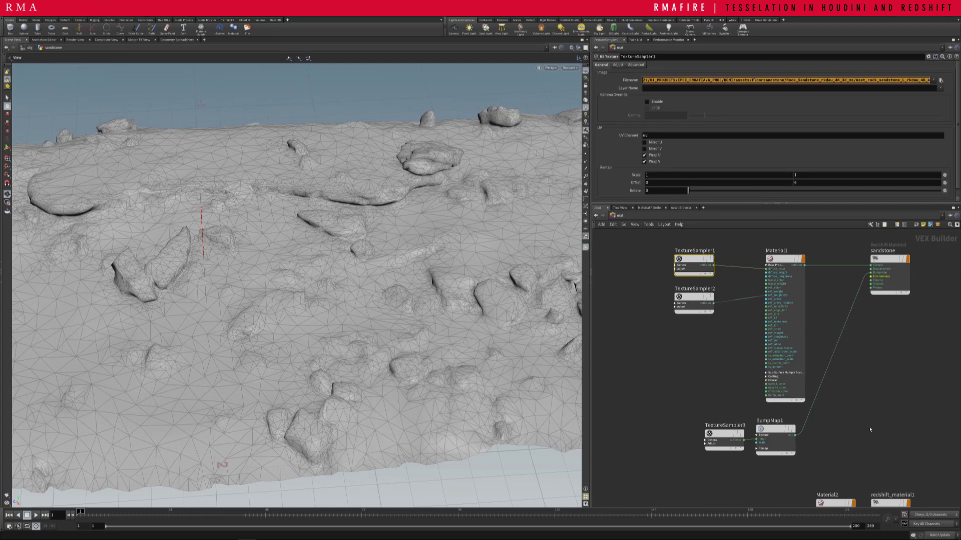
pyautogui.moveTo(871, 431); pyautogui.dragTo(841, 313, button='middle')
pyautogui.scroll(3, 790, 393)
pyautogui.click(784, 390)
pyautogui.moveTo(732, 414); pyautogui.dragTo(685, 350, button='middle')
pyautogui.scroll(2, 683, 333)
# - Create RS Texture node TextureSampler4 and wire it into Material2's diffuse_color
pyautogui.press('Tab')
pyautogui.write('rstex')
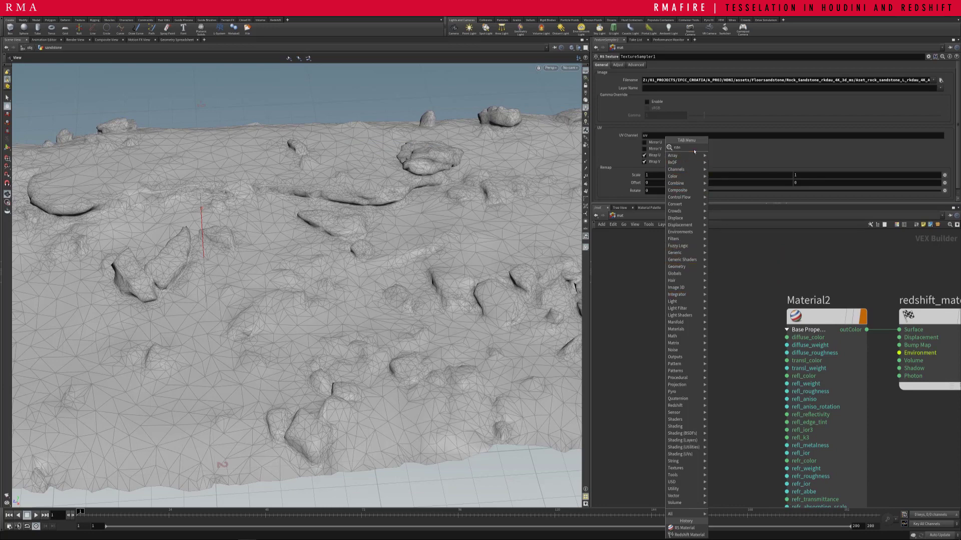
pyautogui.press('Return')
pyautogui.click(711, 307)
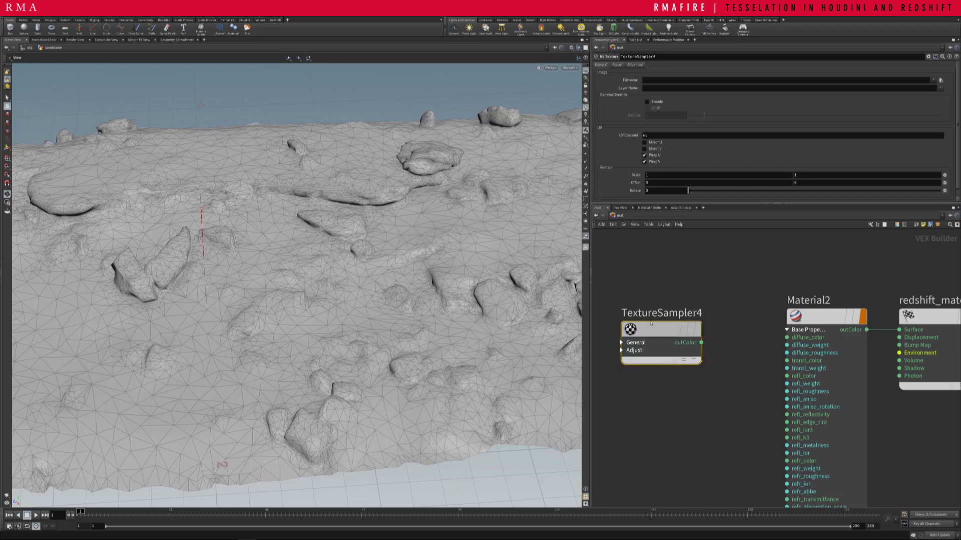
pyautogui.press('l')
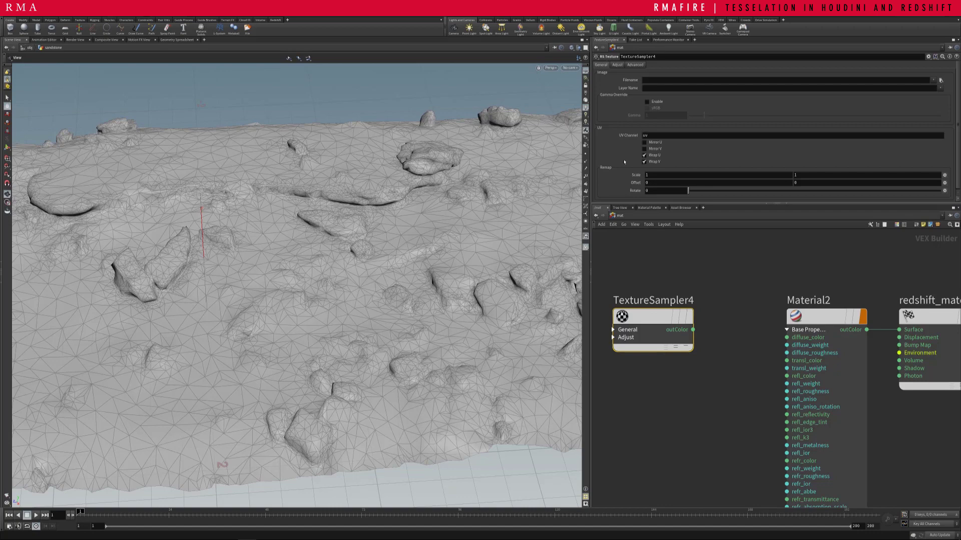
pyautogui.moveTo(693, 330); pyautogui.dragTo(786, 338)
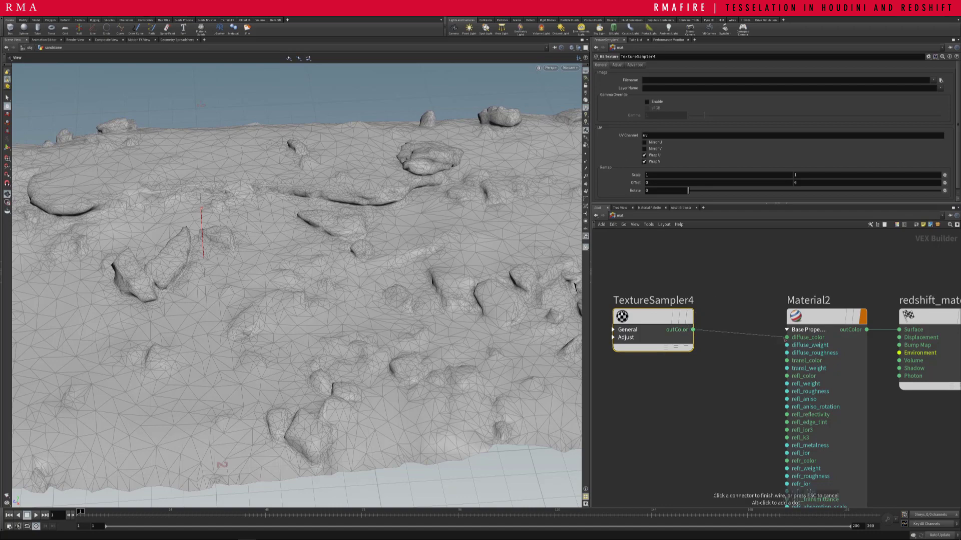
# - Set TextureSampler4's Filename to the sandstone Albedo texture
pyautogui.moveTo(727, 296); pyautogui.dragTo(671, 355)
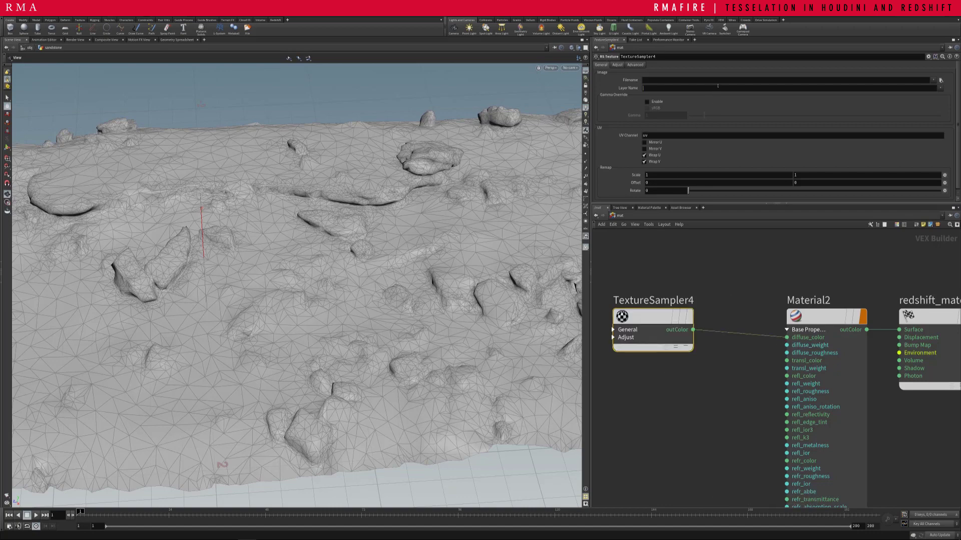
pyautogui.hotkey('ctrl', 'v')
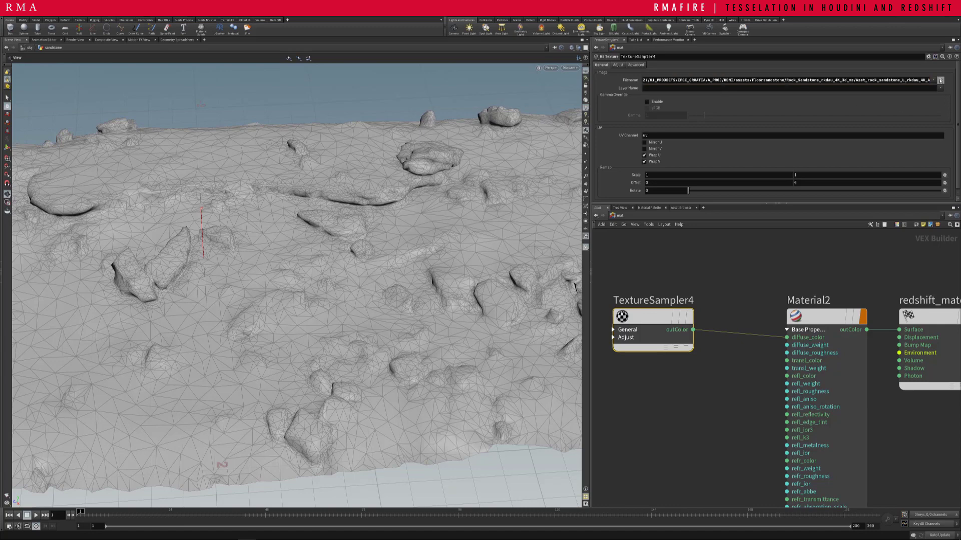
pyautogui.click(941, 80)
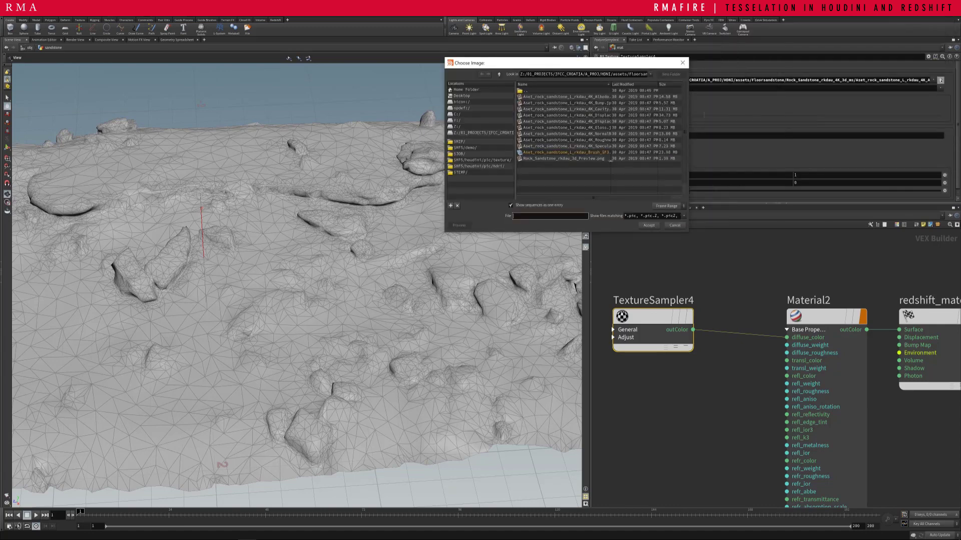
pyautogui.doubleClick(597, 97)
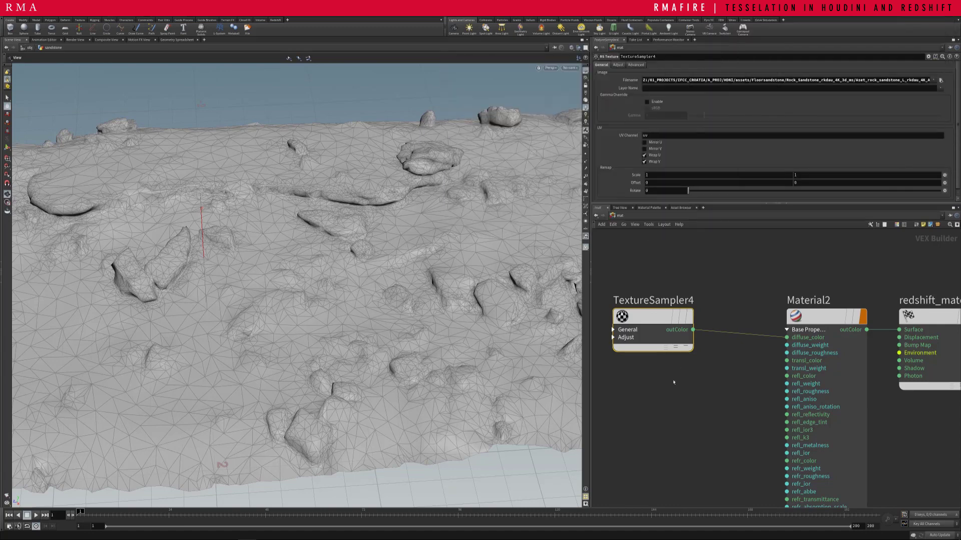
pyautogui.scroll(-2, 702, 390)
pyautogui.scroll(-5, 702, 389)
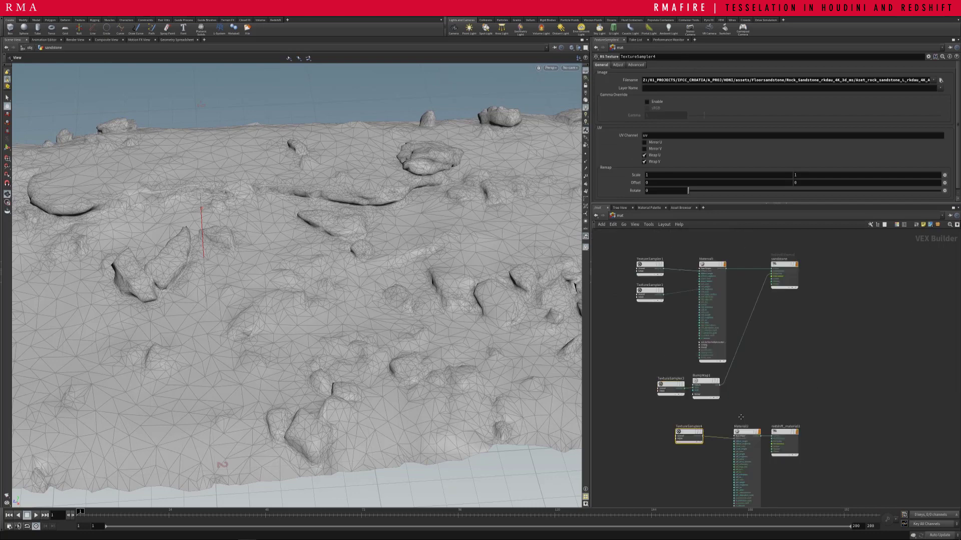
pyautogui.moveTo(632, 319)
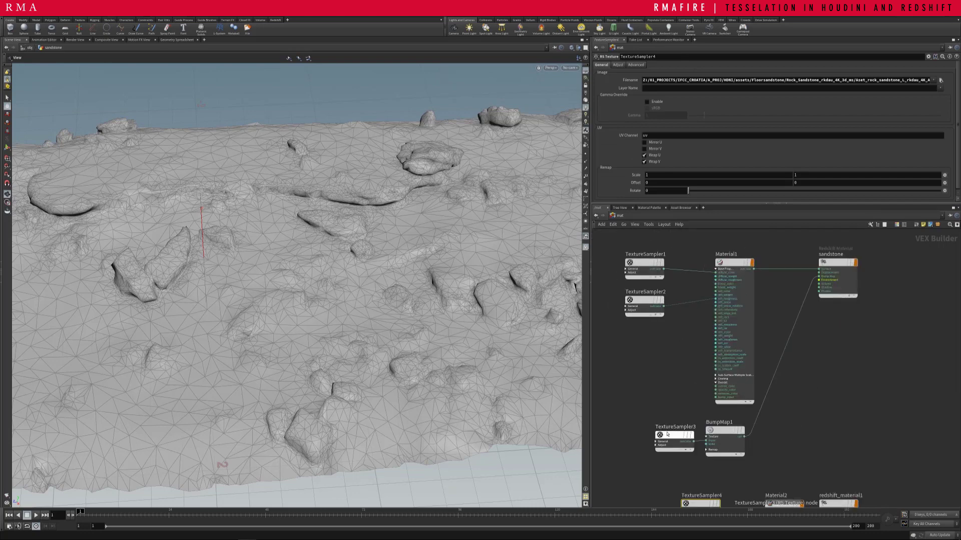
pyautogui.moveTo(752, 475); pyautogui.dragTo(720, 340, button='middle')
pyautogui.moveTo(648, 336); pyautogui.dragTo(854, 495)
# - Delete the test material nodes and cut the wire leaving BumpMap1's output
pyautogui.press('Delete')
pyautogui.moveTo(801, 381); pyautogui.dragTo(787, 482, button='middle')
pyautogui.scroll(3, 662, 402)
pyautogui.moveTo(686, 398); pyautogui.dragTo(704, 401)
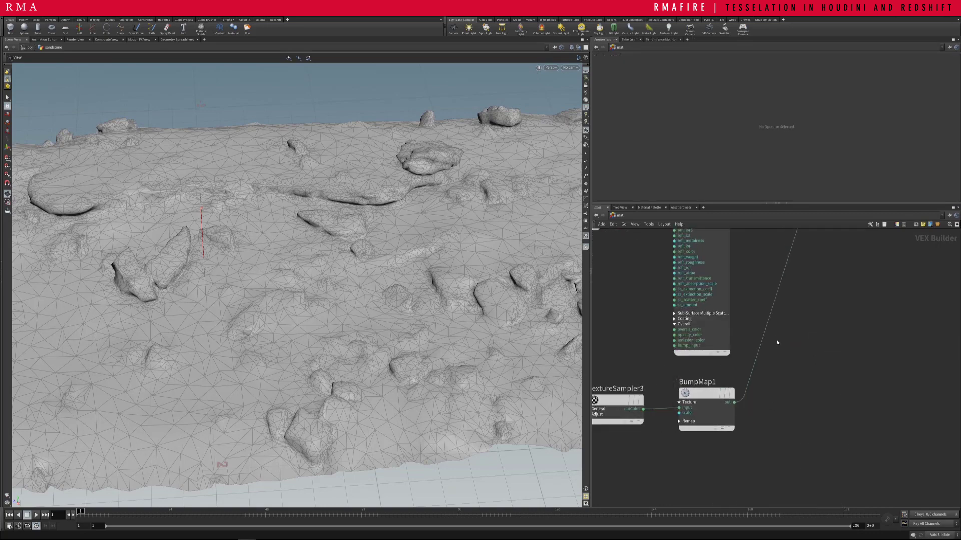
pyautogui.press('y')
pyautogui.moveTo(751, 284); pyautogui.dragTo(803, 328)
# - Duplicate TextureSampler3 as TextureSampler4 and load the sandstone displacement map into it
pyautogui.moveTo(809, 417); pyautogui.dragTo(799, 347, button='middle')
pyautogui.moveTo(645, 396); pyautogui.dragTo(695, 392, button='middle')
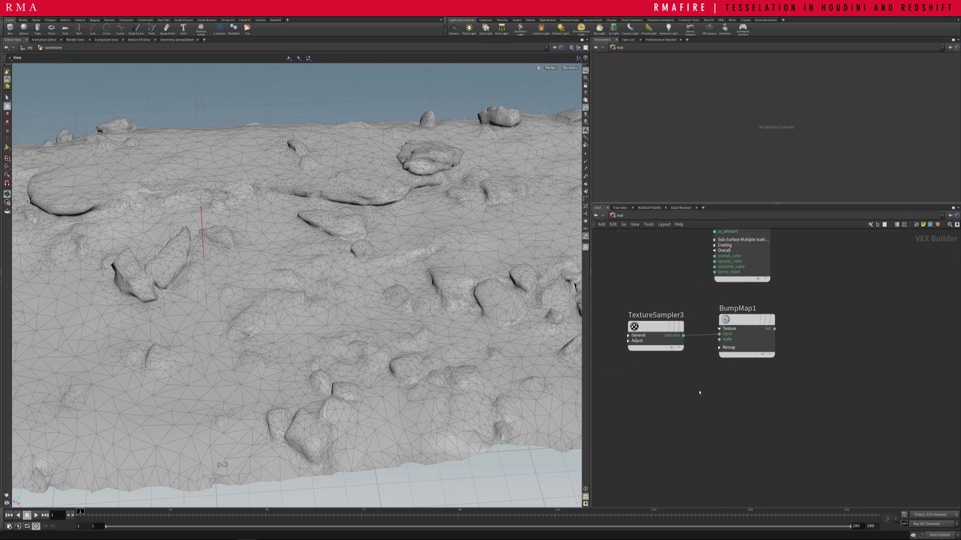
pyautogui.click(657, 329)
pyautogui.hotkey('ctrl', 'c')
pyautogui.hotkey('ctrl', 'v')
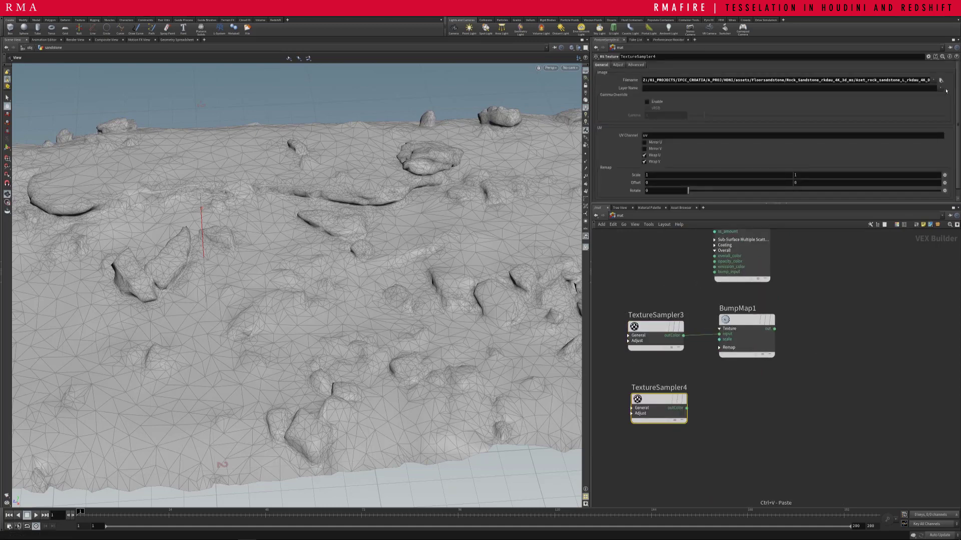
pyautogui.click(940, 80)
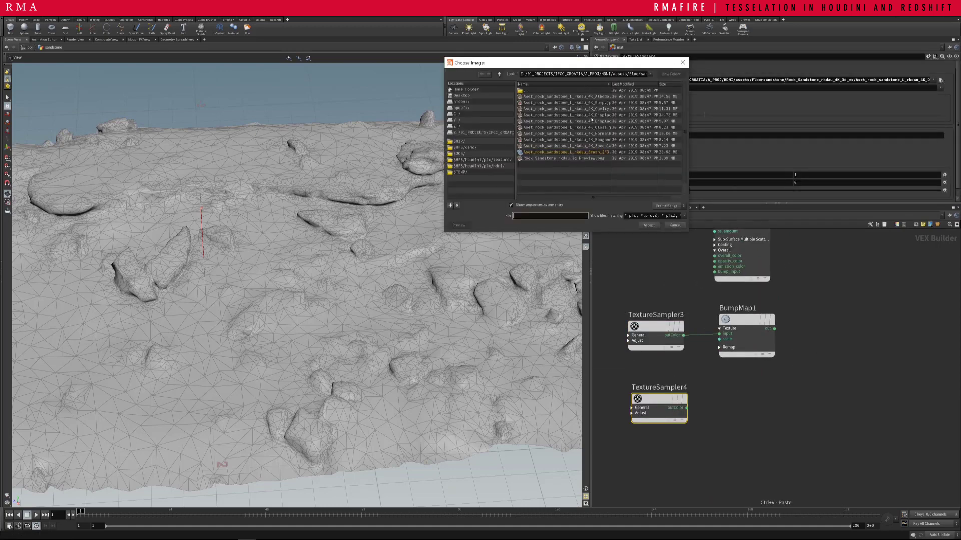
pyautogui.moveTo(609, 84); pyautogui.dragTo(675, 84)
pyautogui.doubleClick(628, 122)
# - Add RS Displacement node Displacement1 with TextureSampler4 wired into its texMap
pyautogui.press('Tab')
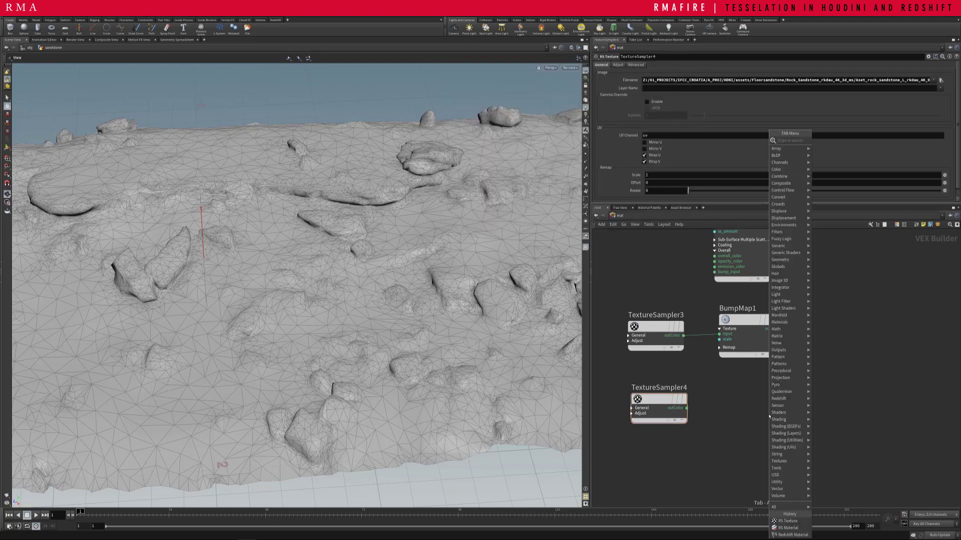
pyautogui.write('rs disp')
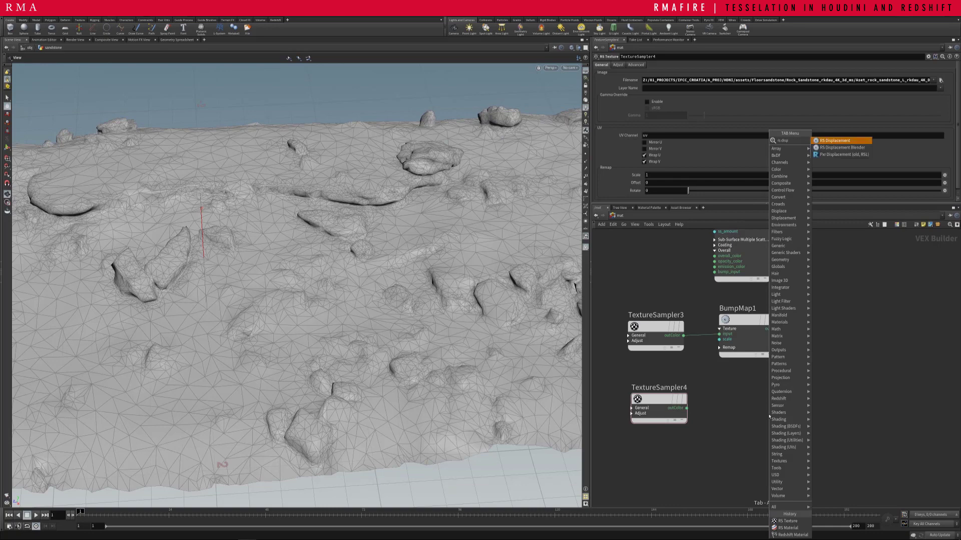
pyautogui.press('Return')
pyautogui.click(729, 413)
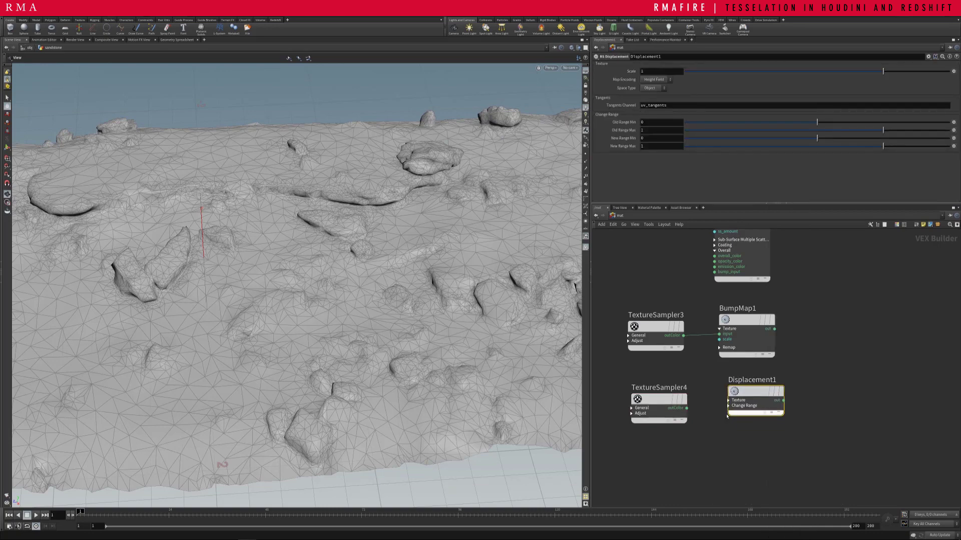
pyautogui.scroll(3, 729, 413)
pyautogui.click(728, 401)
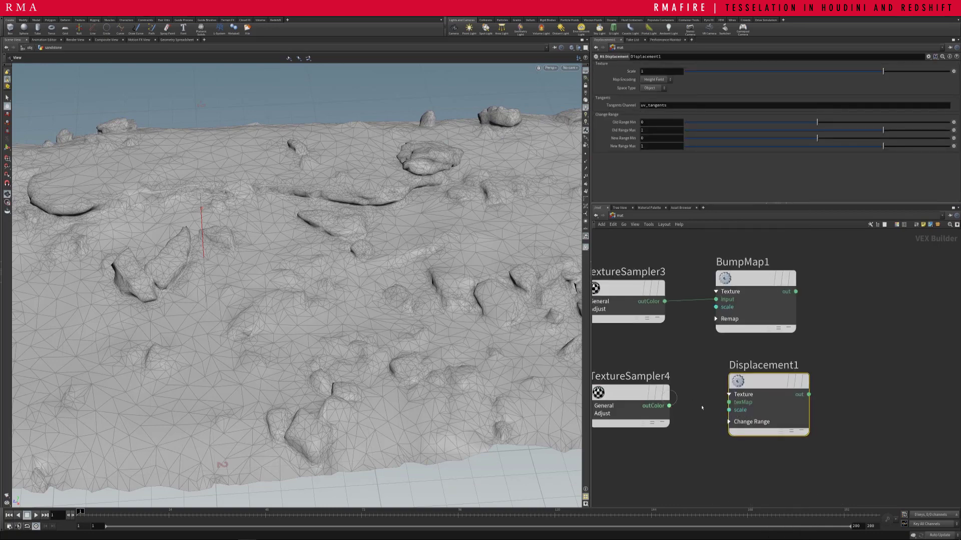
pyautogui.click(729, 402)
pyautogui.click(669, 406)
pyautogui.click(808, 395)
pyautogui.scroll(-3, 830, 400)
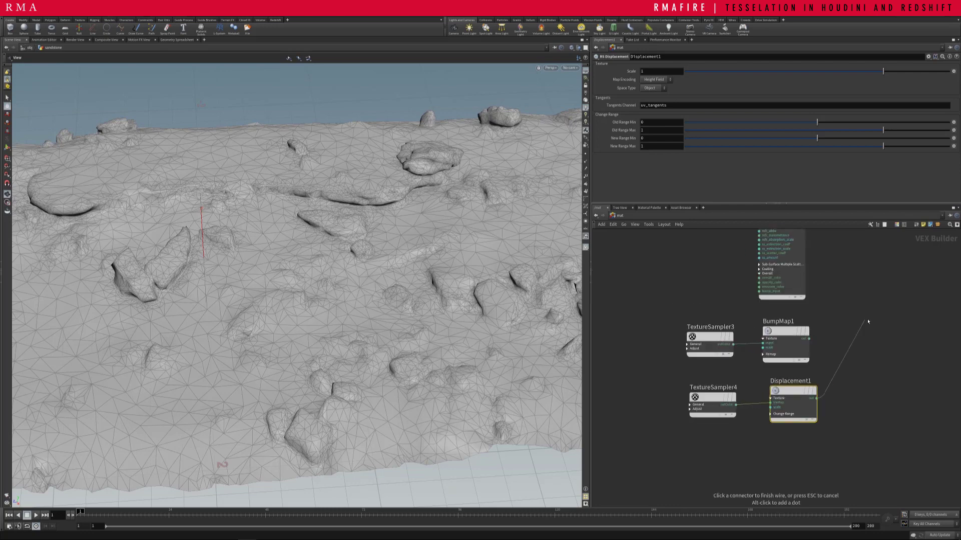
pyautogui.scroll(1, 869, 325)
pyautogui.moveTo(869, 313); pyautogui.dragTo(816, 440, button='middle')
pyautogui.moveTo(815, 349); pyautogui.dragTo(781, 440, button='middle')
pyautogui.scroll(2, 781, 346)
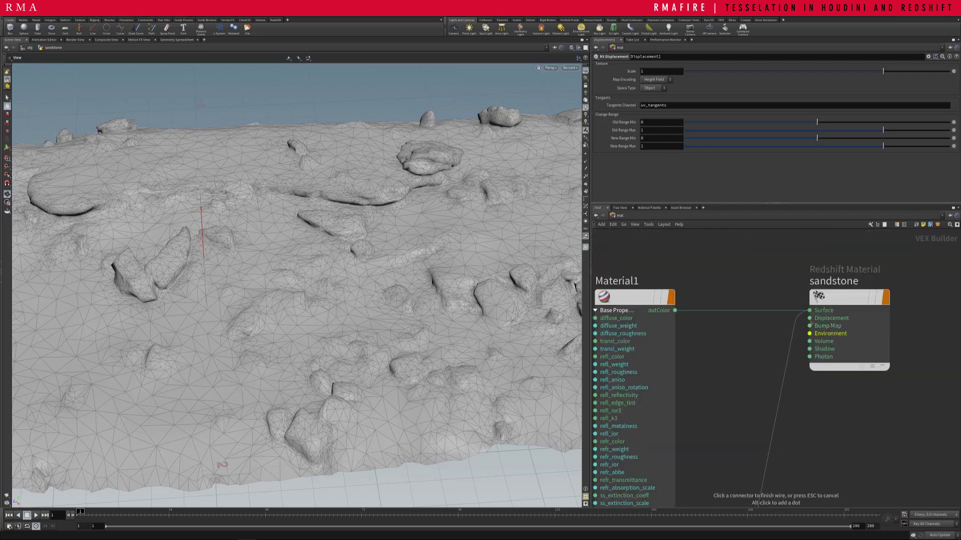
# - Connect Displacement1 to sandstone's Displacement input and return to /obj
pyautogui.click(809, 318)
pyautogui.click(618, 216)
pyautogui.click(632, 246)
# - Look through locked cam2 and tilt it to look down on the slab
pyautogui.click(569, 68)
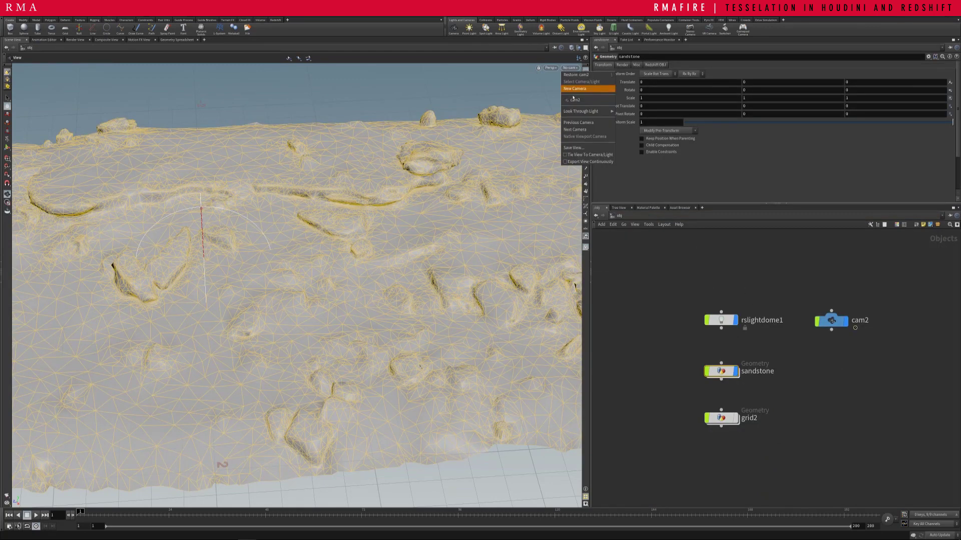
pyautogui.click(563, 90)
pyautogui.click(586, 86)
pyautogui.moveTo(298, 318); pyautogui.dragTo(327, 334)
pyautogui.scroll(3, 300, 337)
# - Select the sandstone object and bring up the Redshift shelf set options
pyautogui.moveTo(784, 381); pyautogui.dragTo(749, 379, button='middle')
pyautogui.scroll(2, 749, 357)
pyautogui.moveTo(780, 344); pyautogui.dragTo(640, 384)
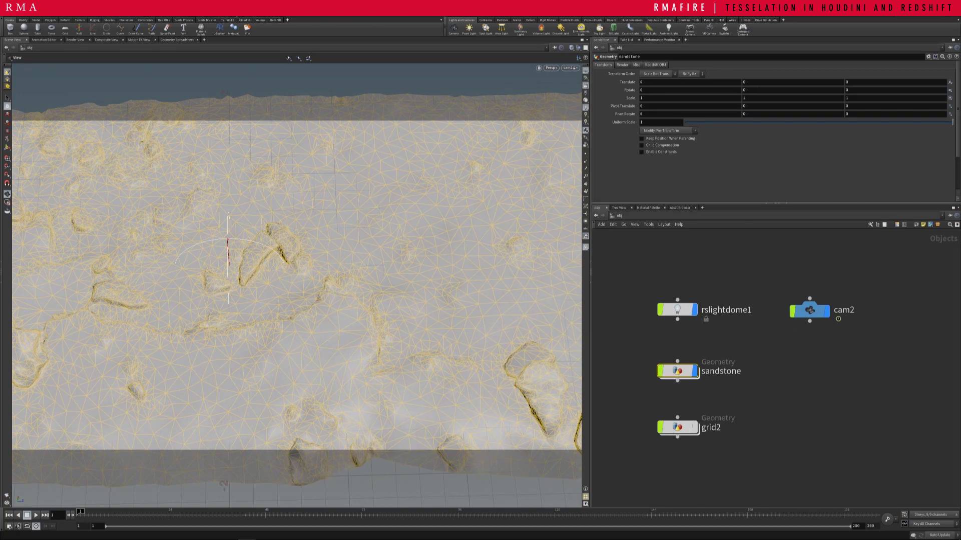
pyautogui.click(277, 21)
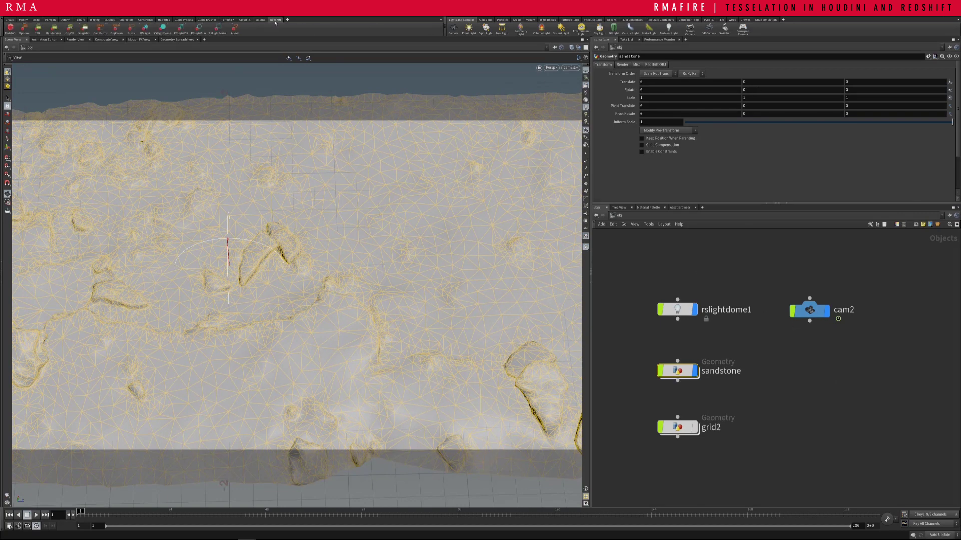
pyautogui.click(288, 21)
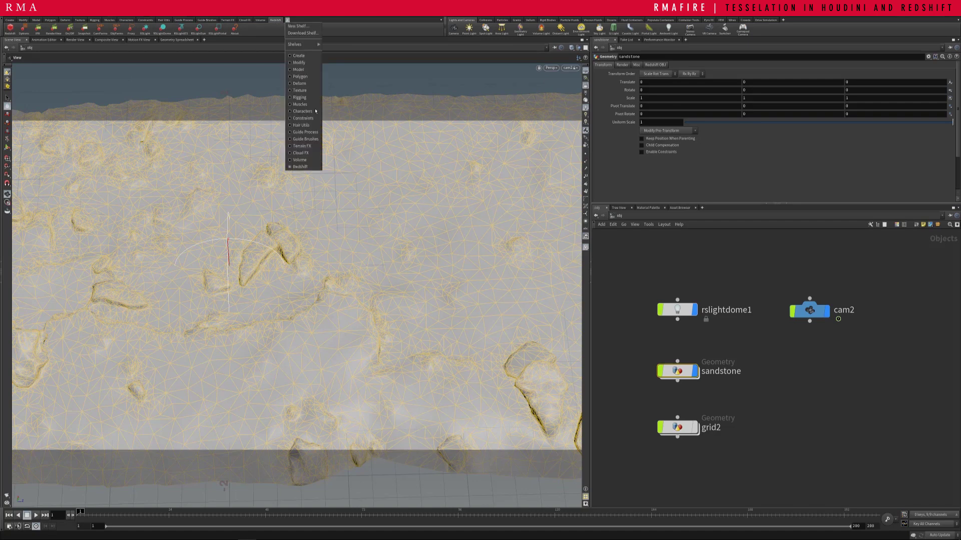
pyautogui.moveTo(306, 48)
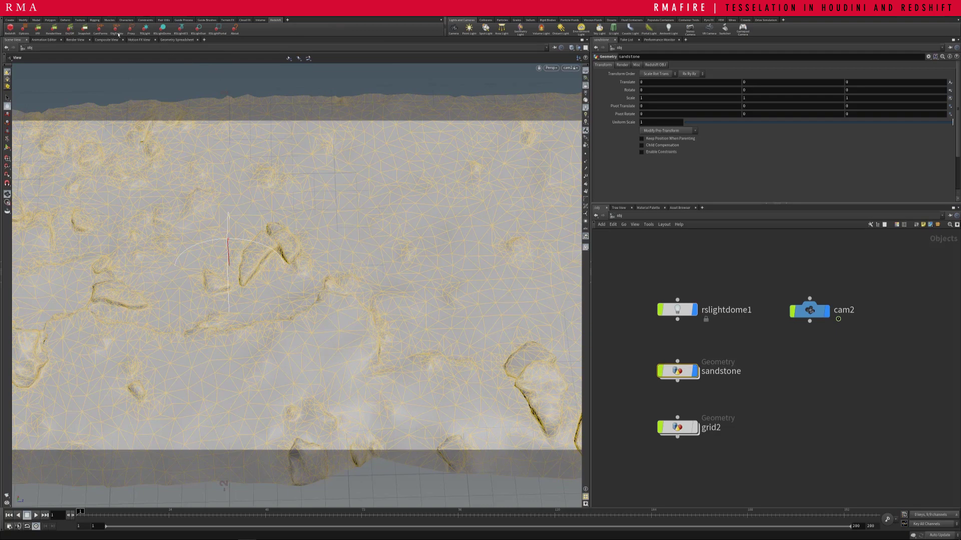
# - Check Enable Tessellation under sandstone's Redshift OBJ Tessellation/Displacement settings
pyautogui.click(653, 65)
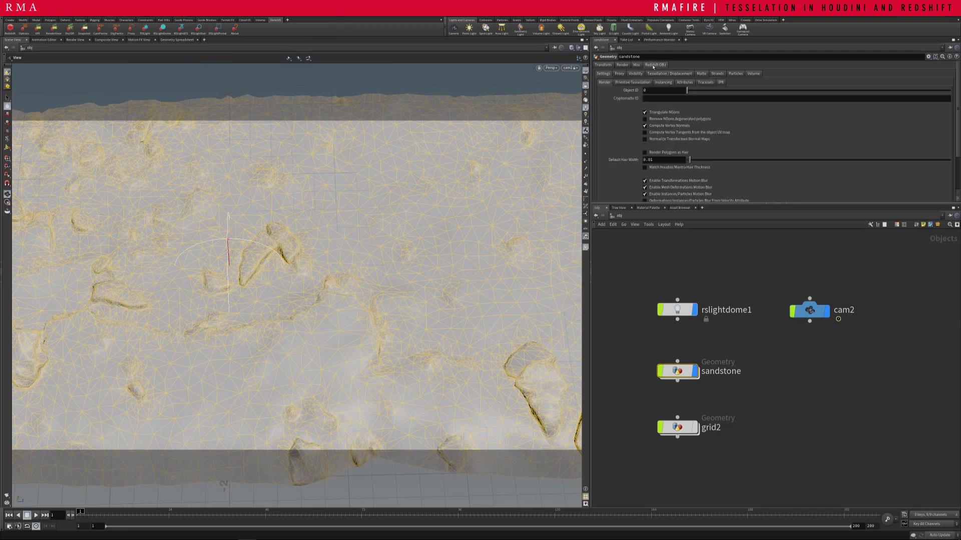
pyautogui.click(669, 74)
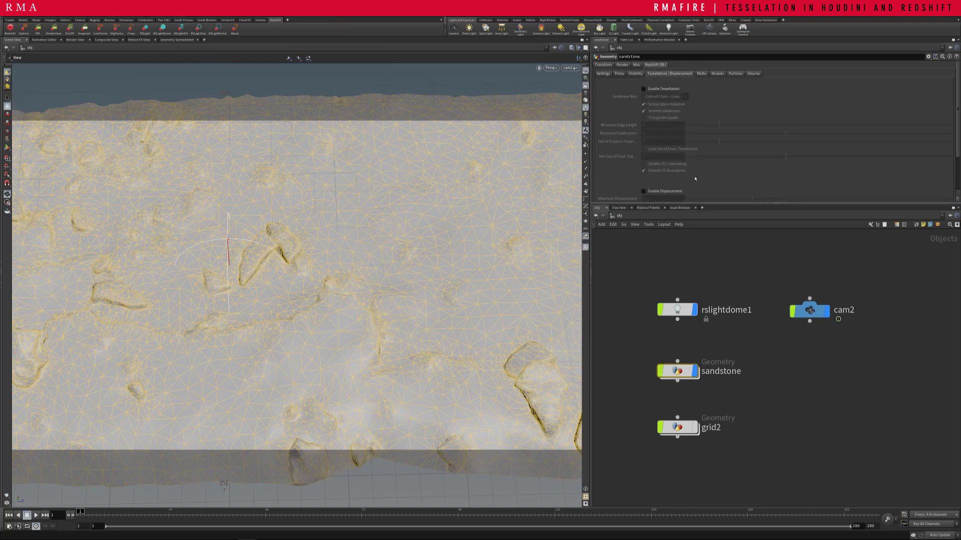
pyautogui.moveTo(714, 205); pyautogui.dragTo(714, 282)
pyautogui.click(644, 89)
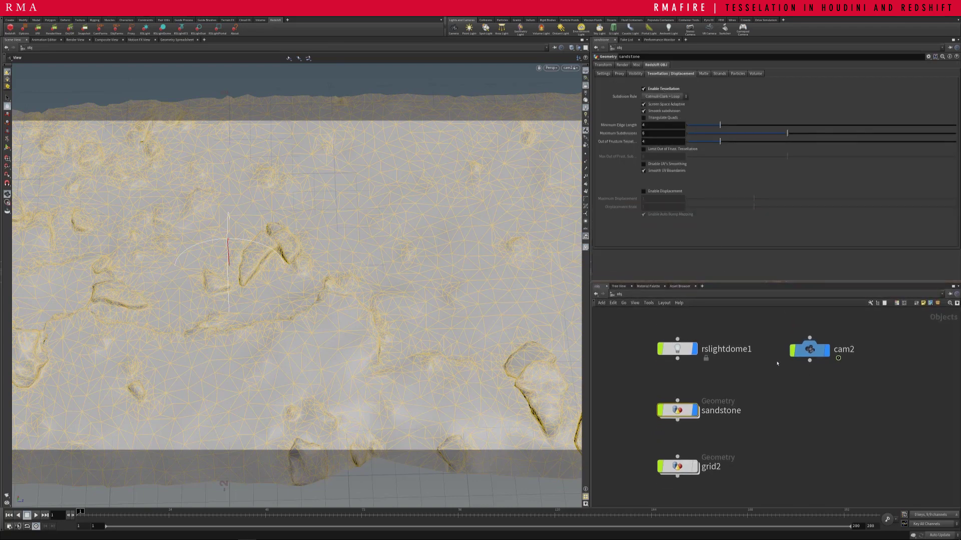
pyautogui.click(803, 426)
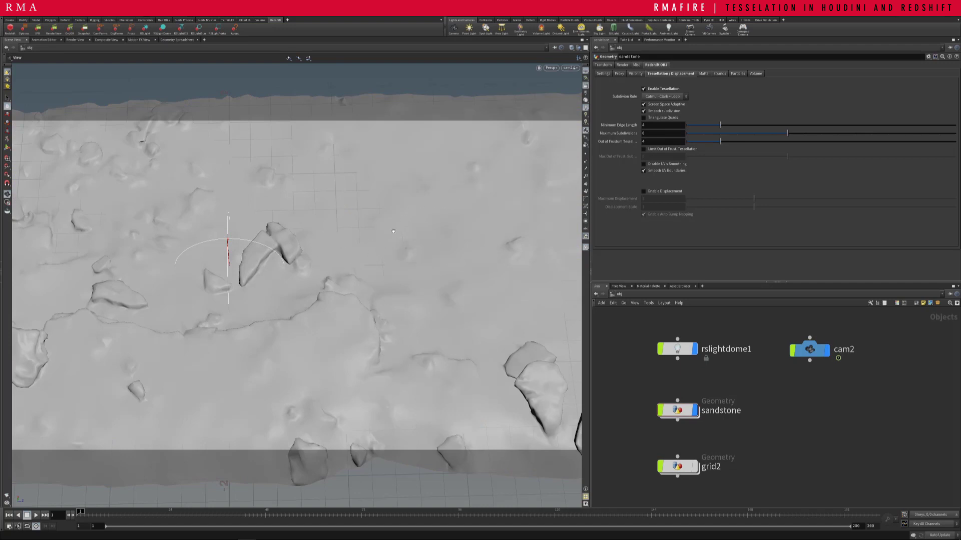
pyautogui.moveTo(412, 274); pyautogui.dragTo(386, 276)
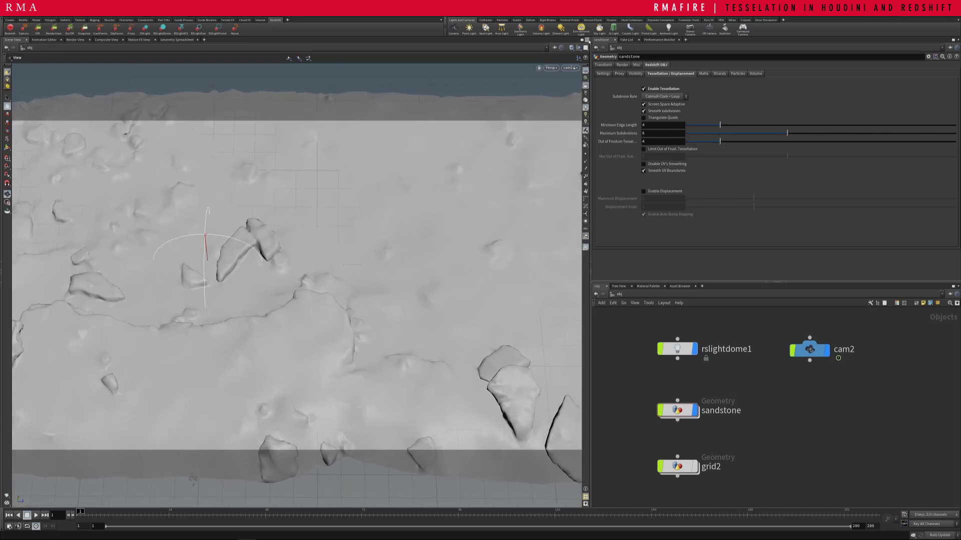
# - Split the viewport, make the lower pane a Render View through /obj/cam2, and start rendering
pyautogui.click(587, 40)
pyautogui.click(613, 135)
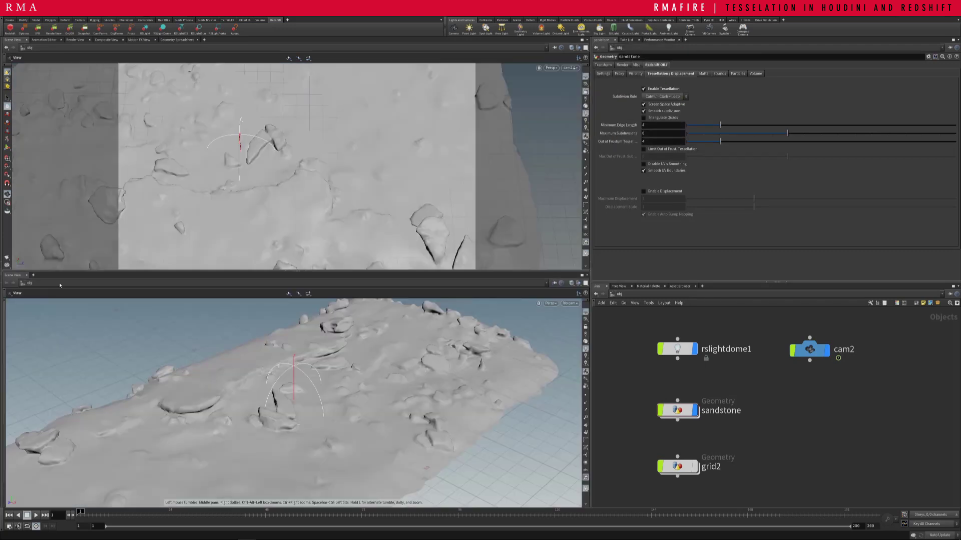
pyautogui.click(33, 275)
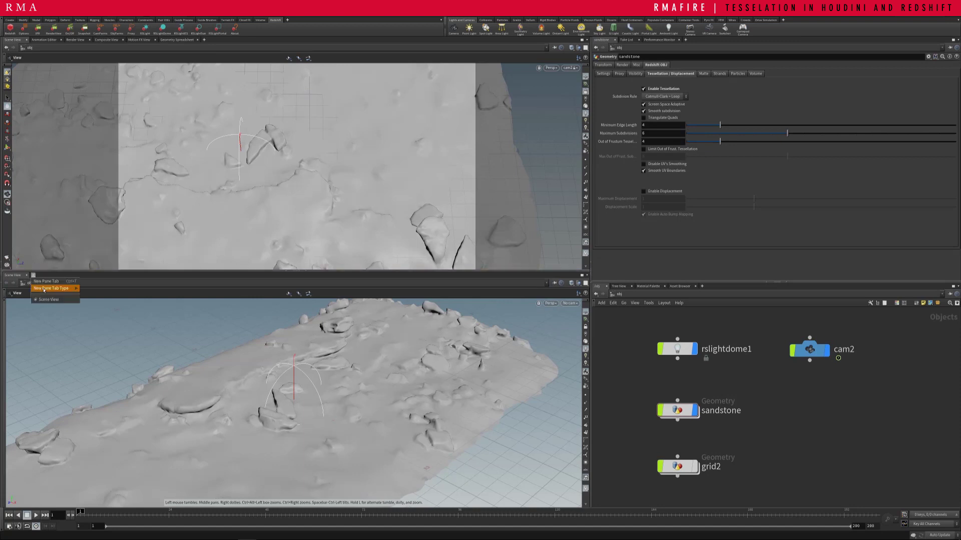
pyautogui.moveTo(50, 289)
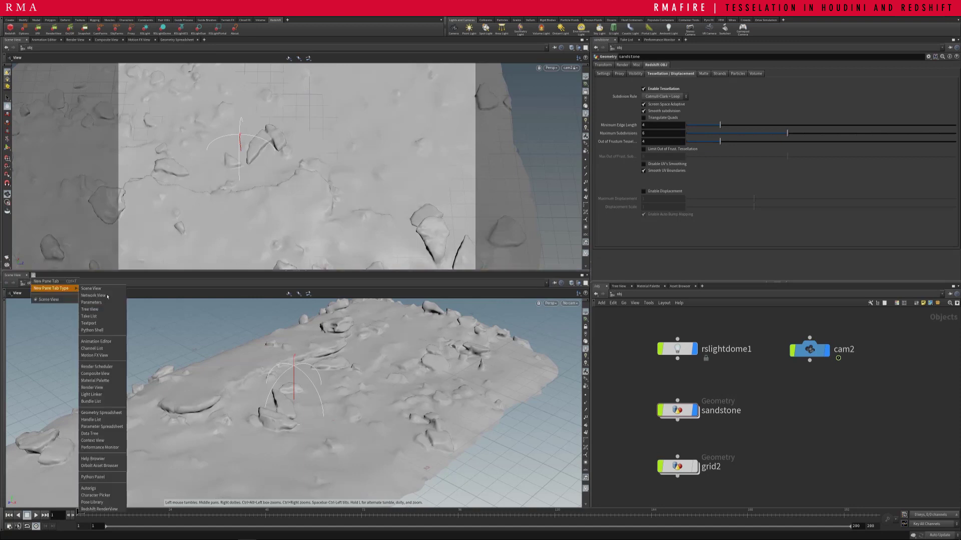
pyautogui.click(92, 387)
pyautogui.click(133, 284)
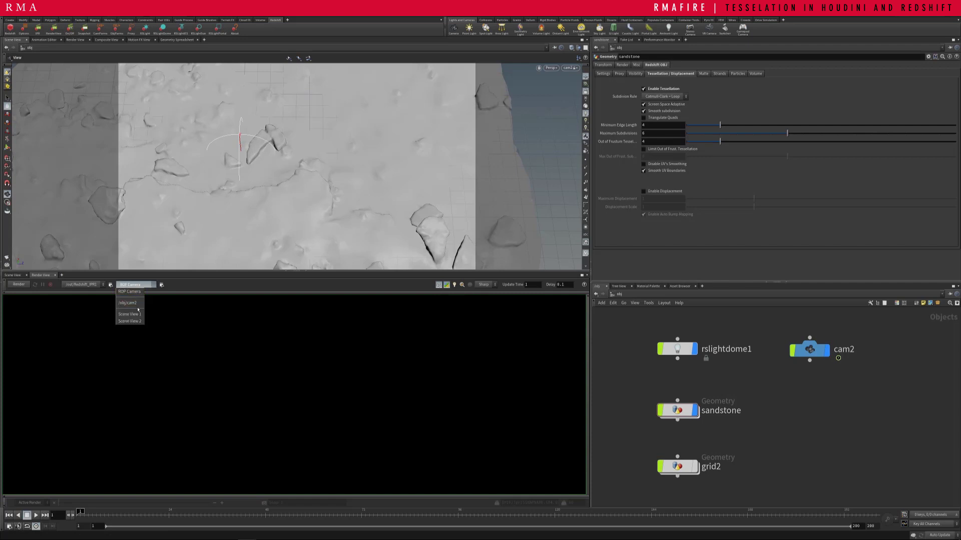
pyautogui.click(131, 304)
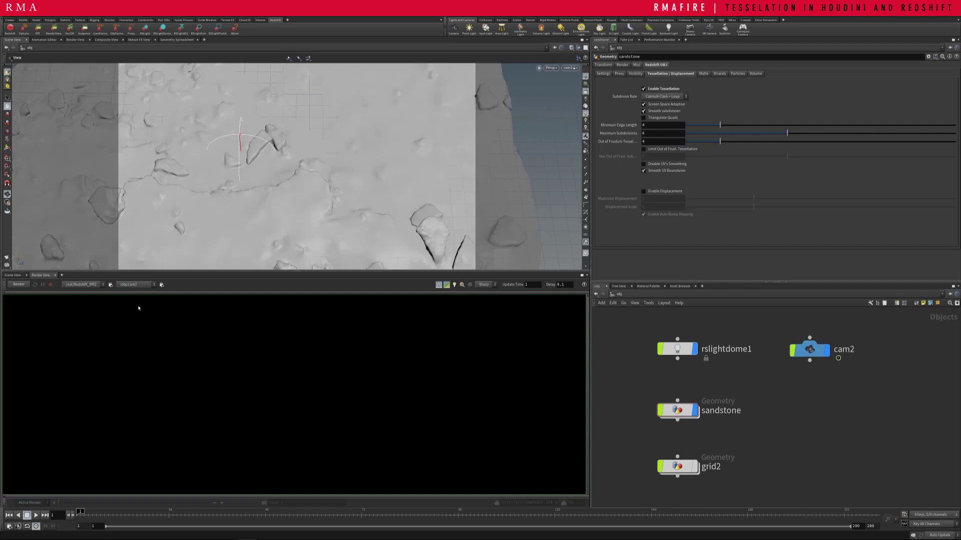
pyautogui.click(18, 285)
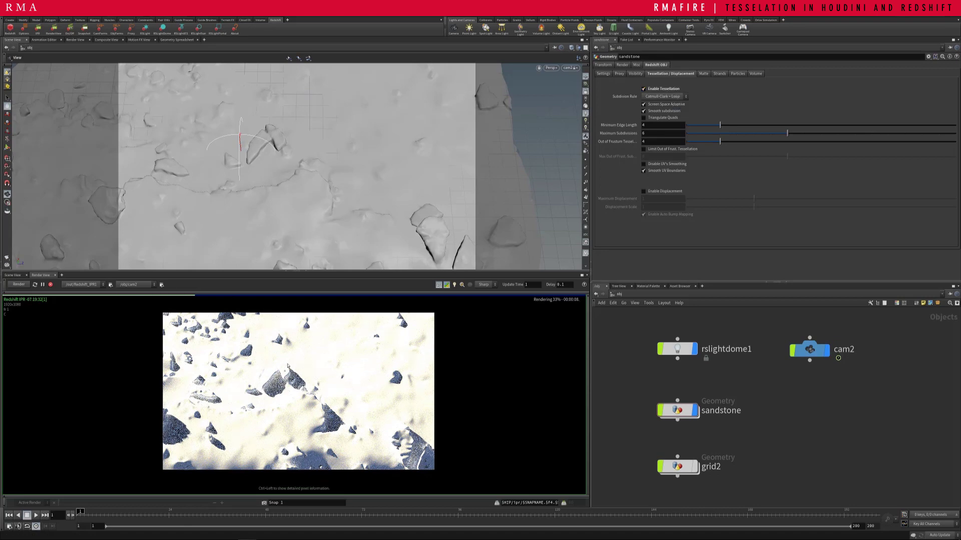
pyautogui.scroll(1, 286, 370)
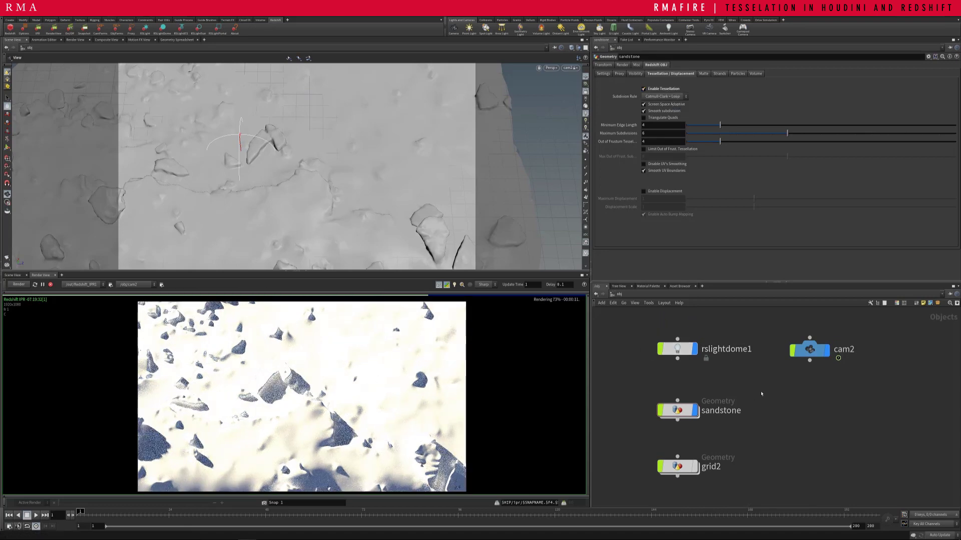
# - Inside sandstone, add a Material node below transform1 that assigns /mat/sandstone
pyautogui.moveTo(760, 392); pyautogui.dragTo(643, 423)
pyautogui.press('i')
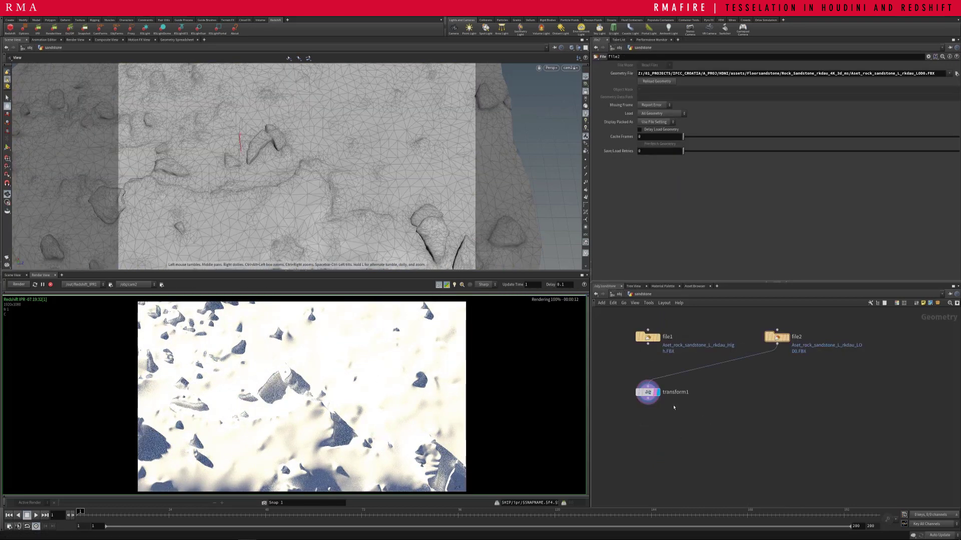
pyautogui.press('Tab')
pyautogui.write('mat')
pyautogui.press('Return')
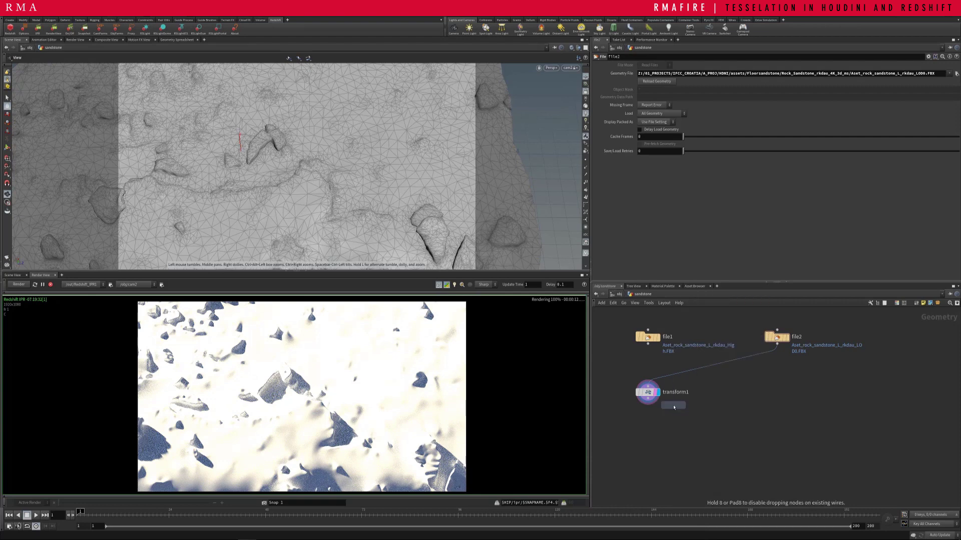
pyautogui.click(651, 417)
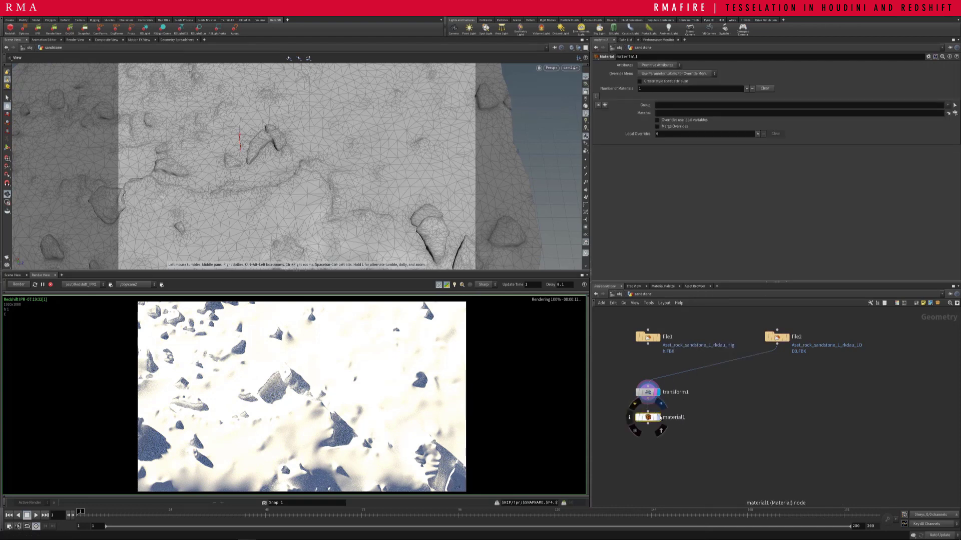
pyautogui.click(656, 418)
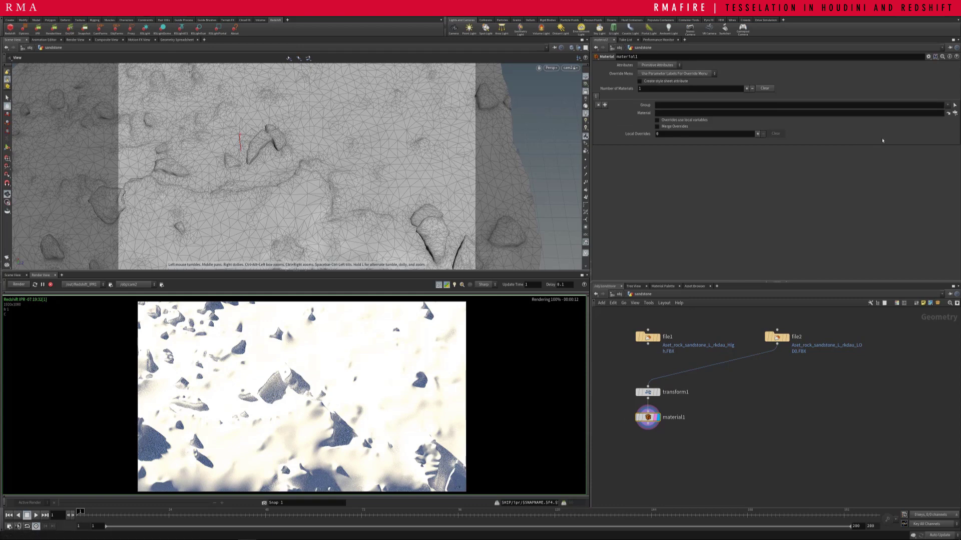
pyautogui.click(955, 114)
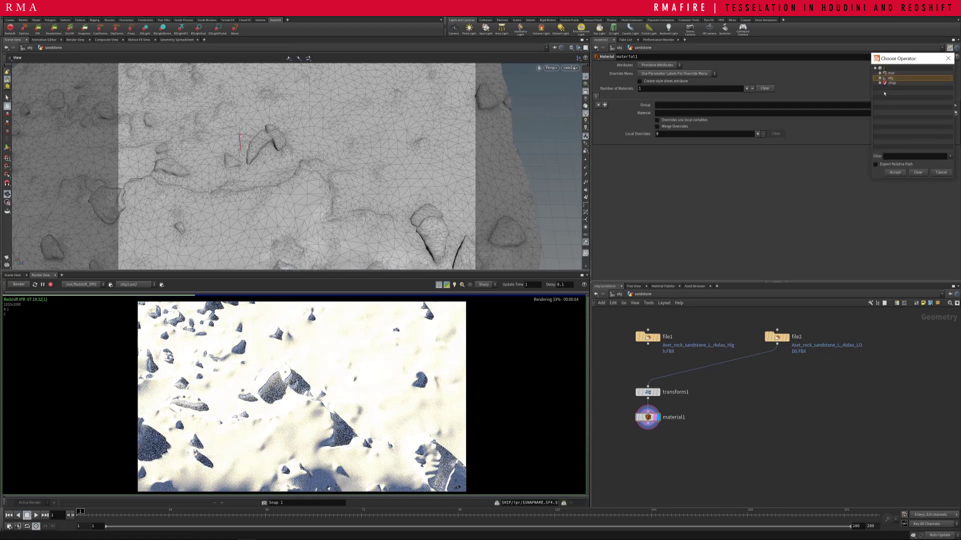
pyautogui.click(881, 73)
pyautogui.click(900, 82)
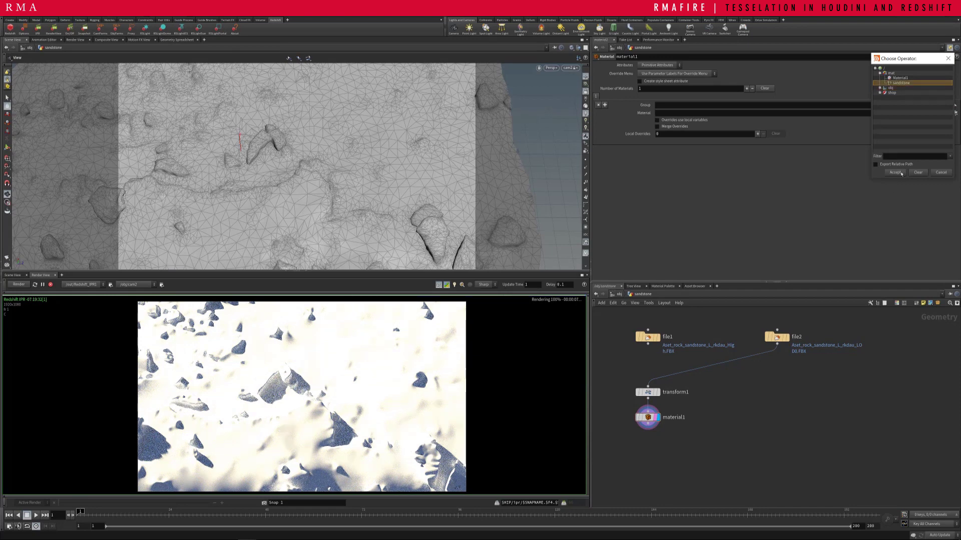
pyautogui.click(894, 172)
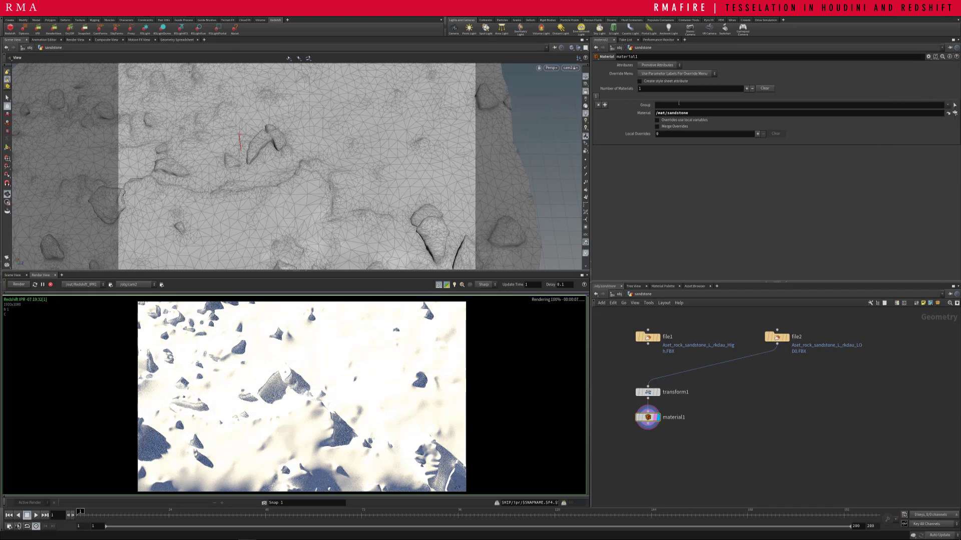
# - Insert a convert1 node on the wire between file2 and transform1
pyautogui.press('Tab')
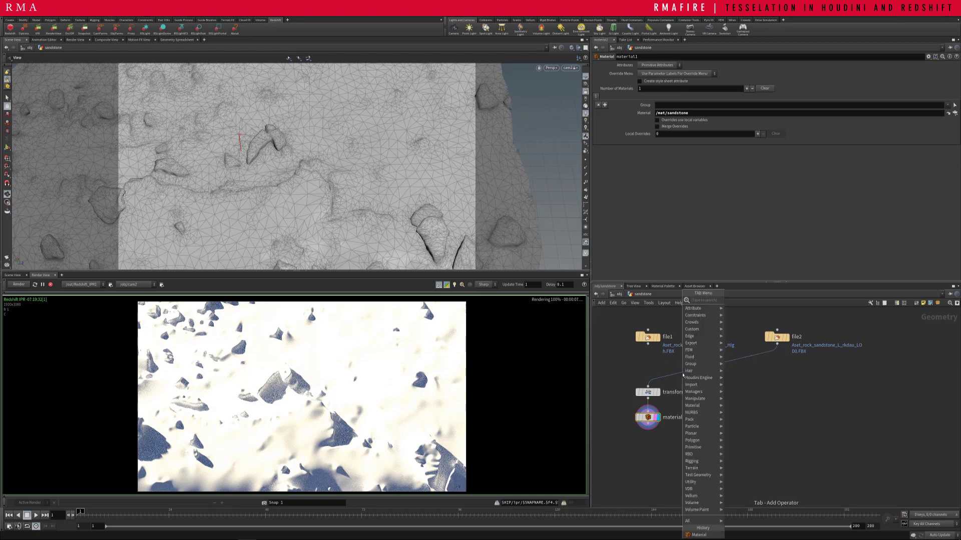
pyautogui.write('switch')
pyautogui.press('Return')
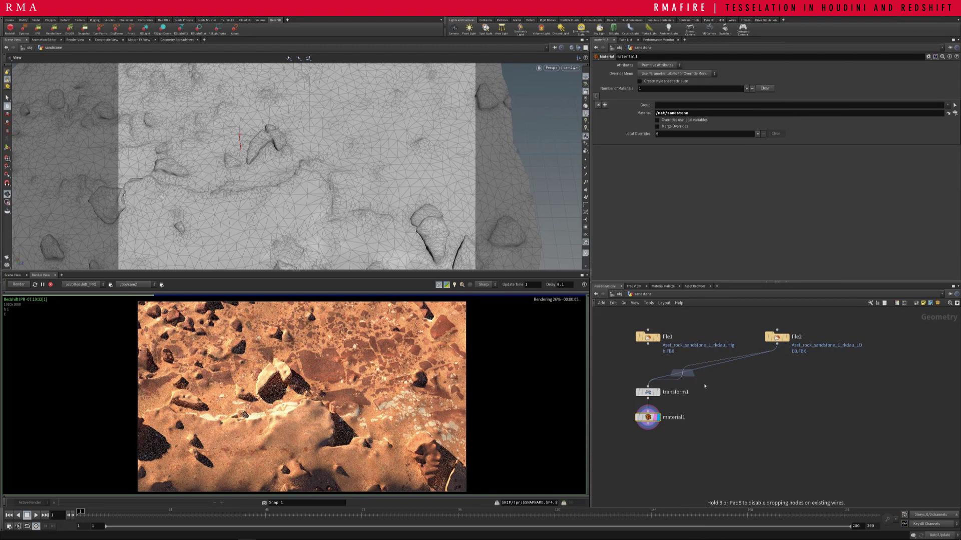
pyautogui.click(696, 373)
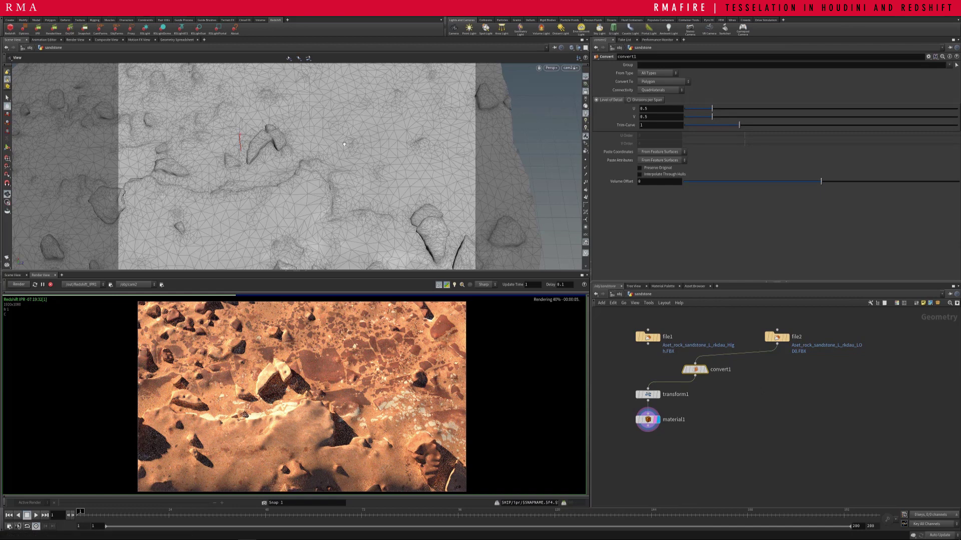
pyautogui.scroll(-10, 344, 144)
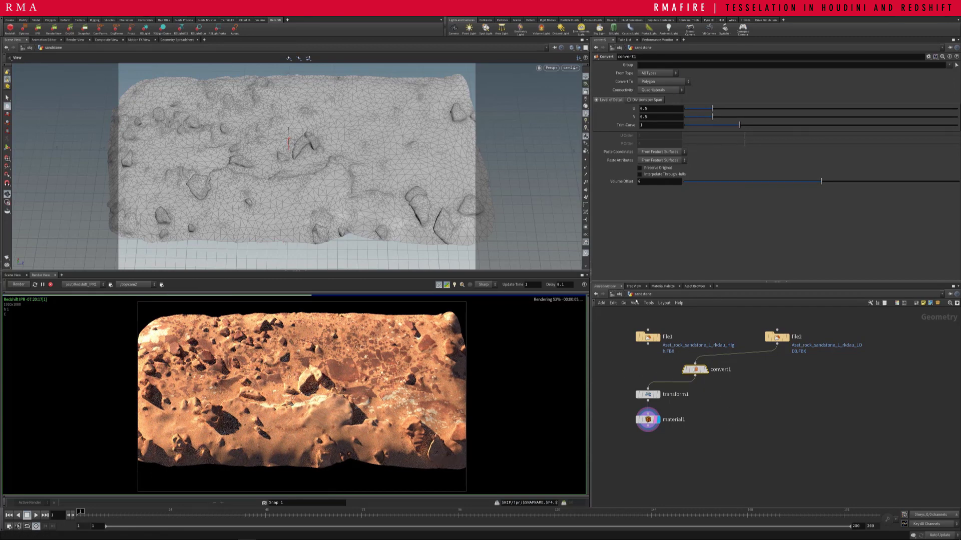
# - Return to the object level and select the dome light to show its settings
pyautogui.click(620, 294)
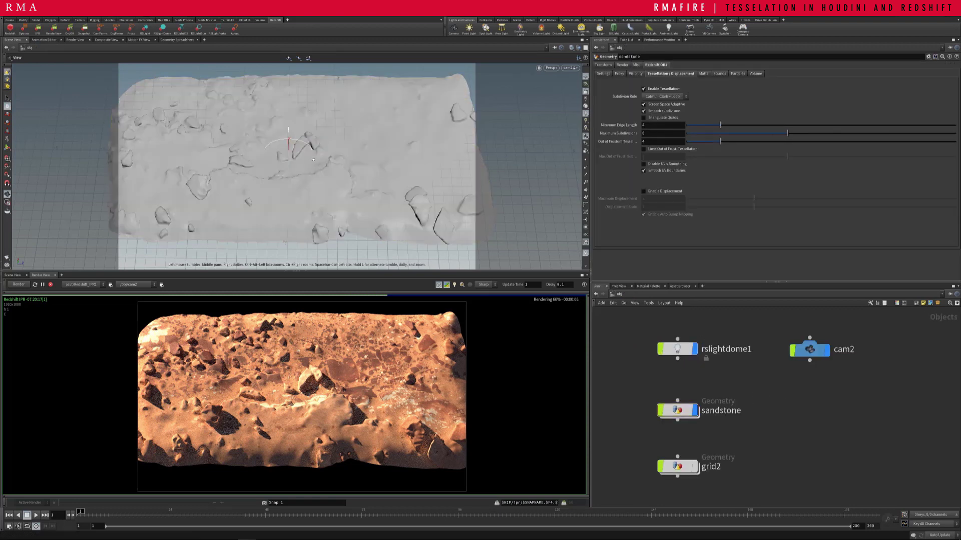
pyautogui.moveTo(380, 166)
pyautogui.mouseDown()
pyautogui.moveTo(434, 140)
pyautogui.moveTo(379, 200)
pyautogui.mouseUp()
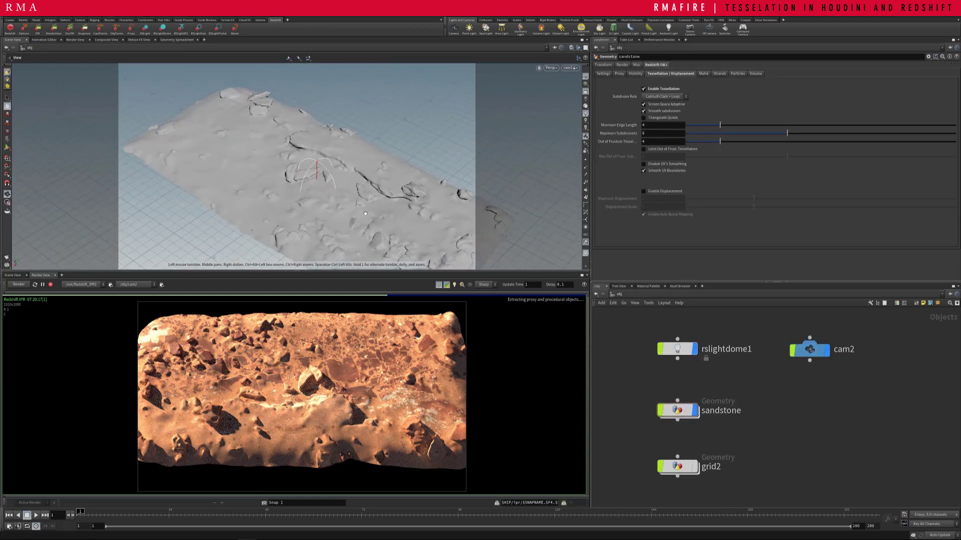
pyautogui.click(677, 349)
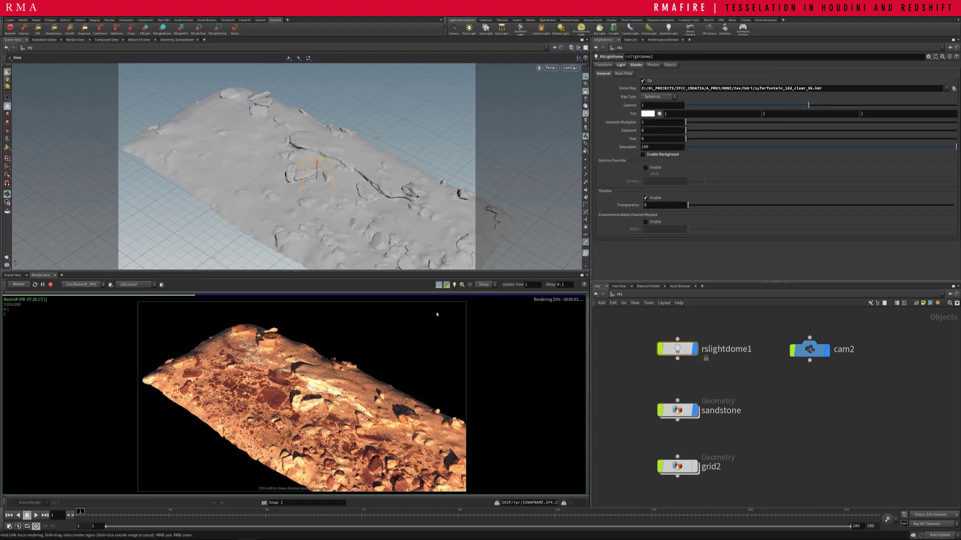
pyautogui.moveTo(372, 178); pyautogui.dragTo(331, 129, button='middle')
pyautogui.scroll(2, 331, 130)
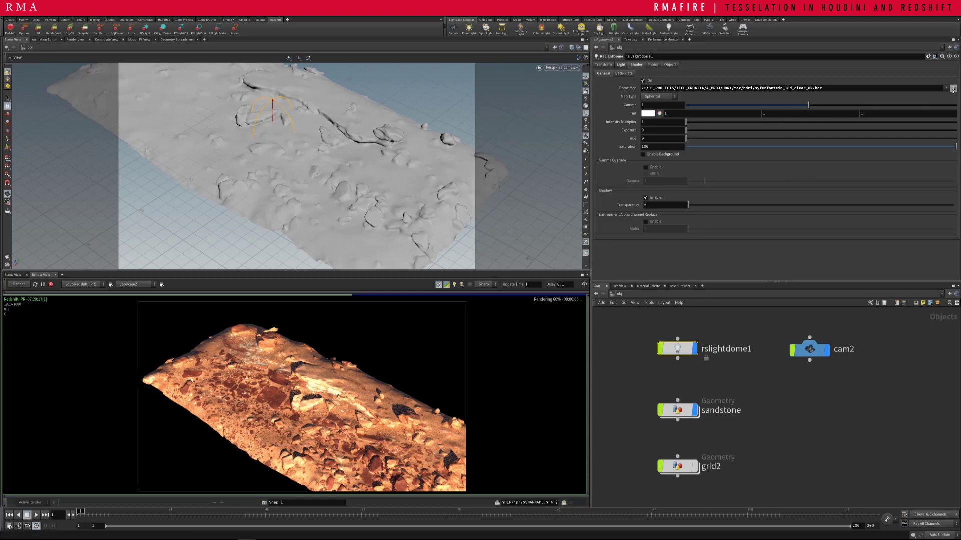
# - Browse for a new dome environment image, climbing up to the Z: drive root
pyautogui.click(954, 88)
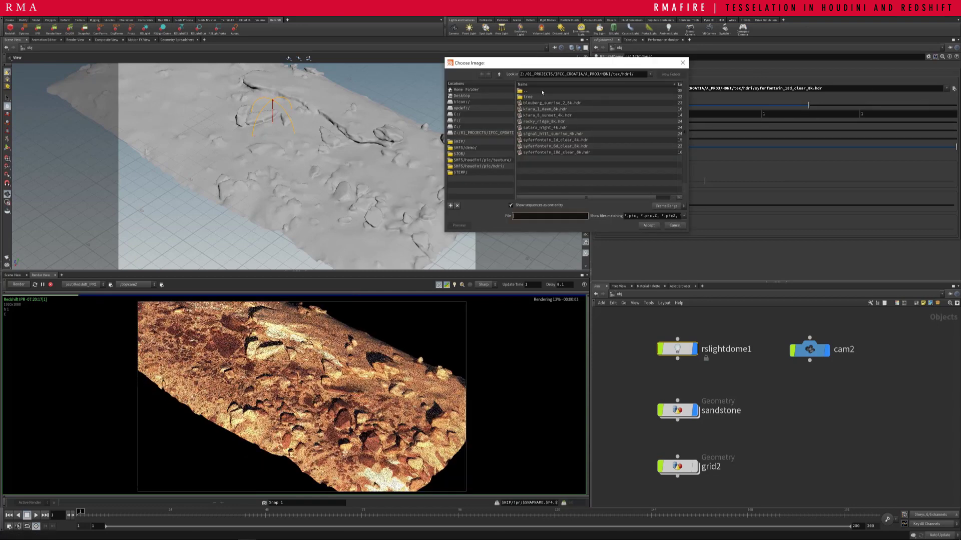
pyautogui.doubleClick(540, 90)
pyautogui.doubleClick(540, 90)
pyautogui.doubleClick(538, 115)
pyautogui.doubleClick(557, 91)
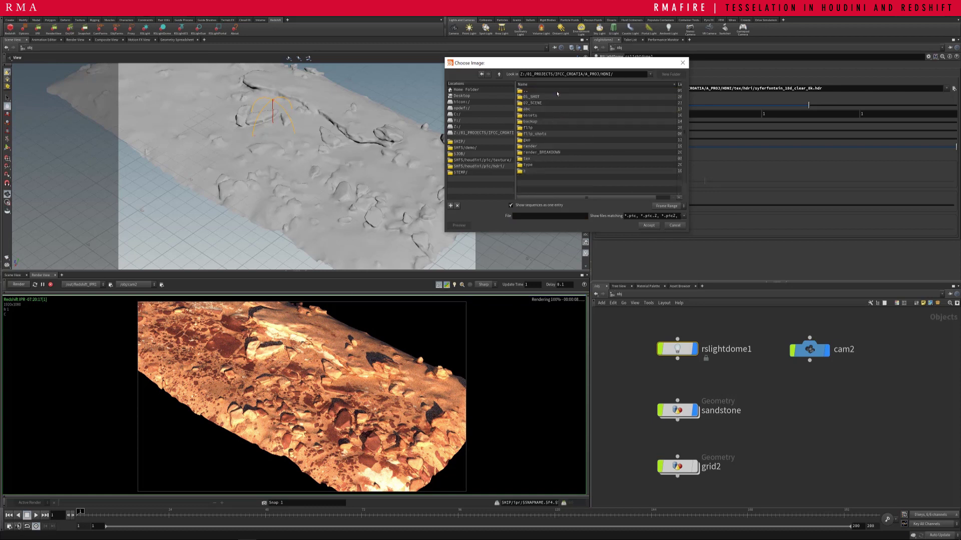
pyautogui.doubleClick(557, 91)
pyautogui.doubleClick(557, 91)
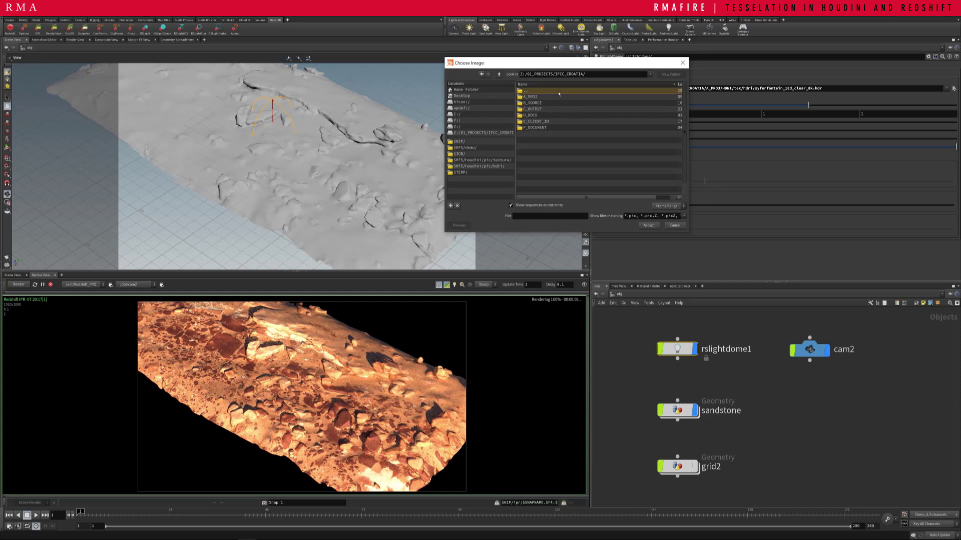
pyautogui.doubleClick(563, 92)
pyautogui.doubleClick(564, 91)
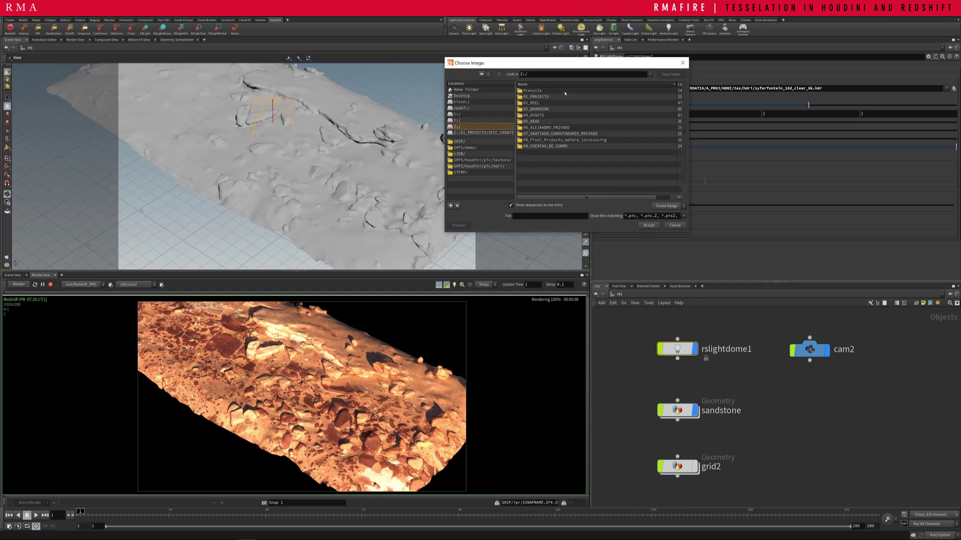
# - Set the dome map to Z:/04_ASSETS/04_TEXTURES/01_HDRI/Basketball_Court/BasketballCourt_Env.hdr
pyautogui.doubleClick(534, 115)
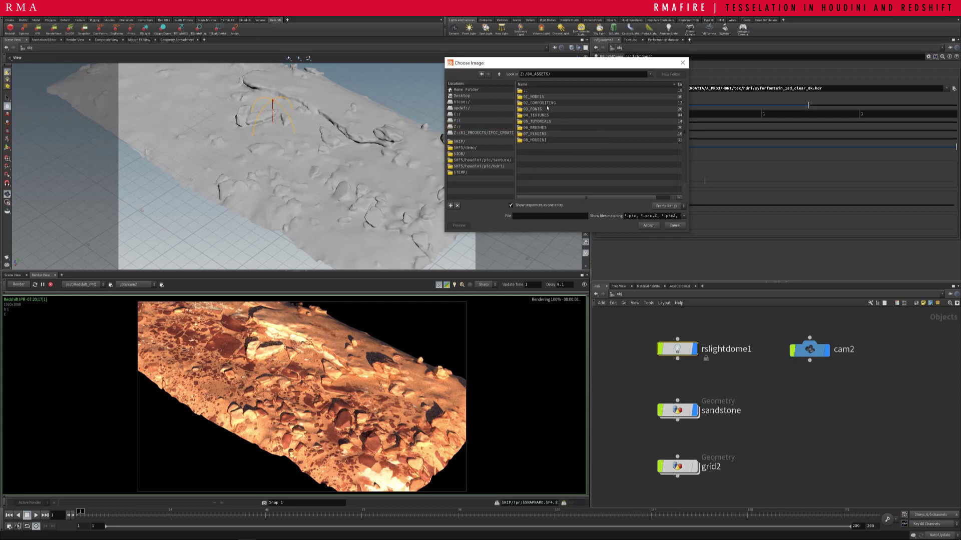
pyautogui.click(543, 116)
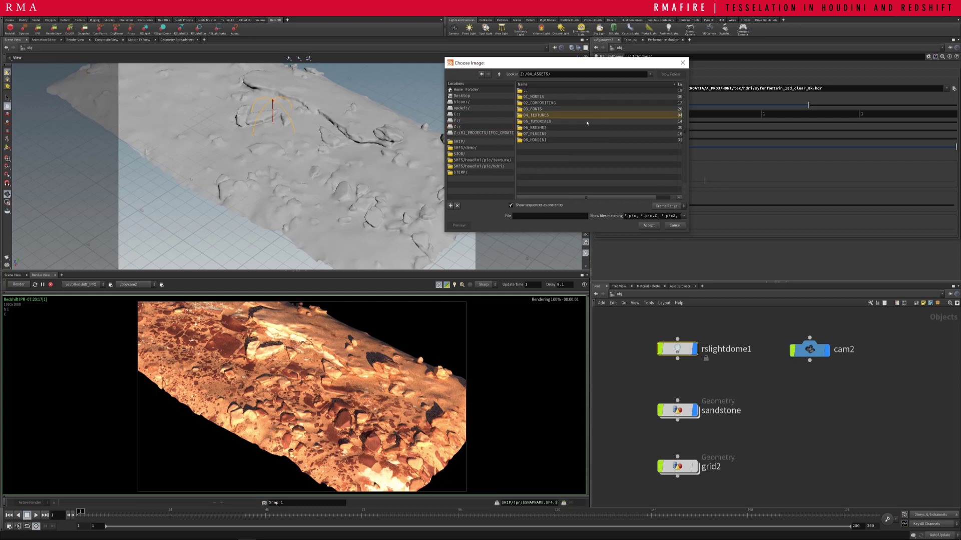
pyautogui.doubleClick(539, 116)
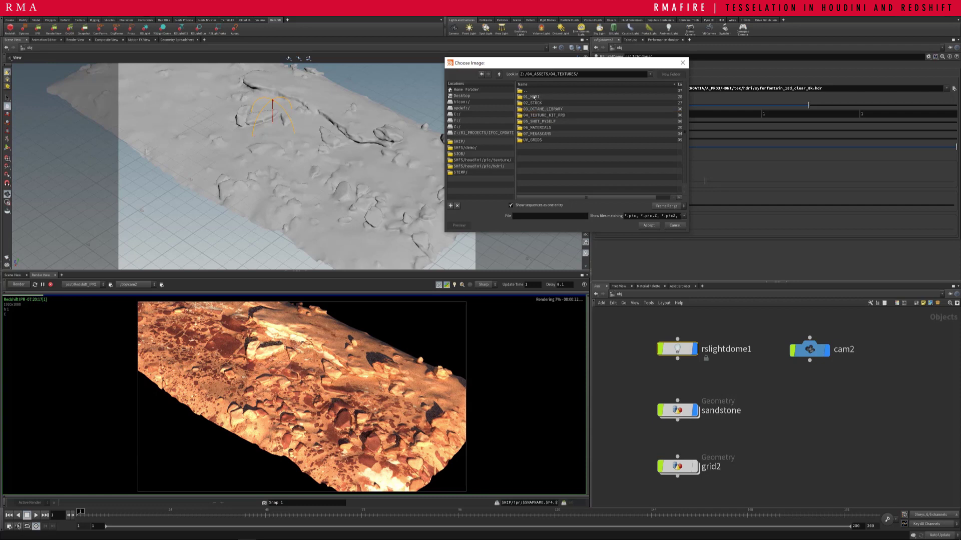
pyautogui.doubleClick(534, 97)
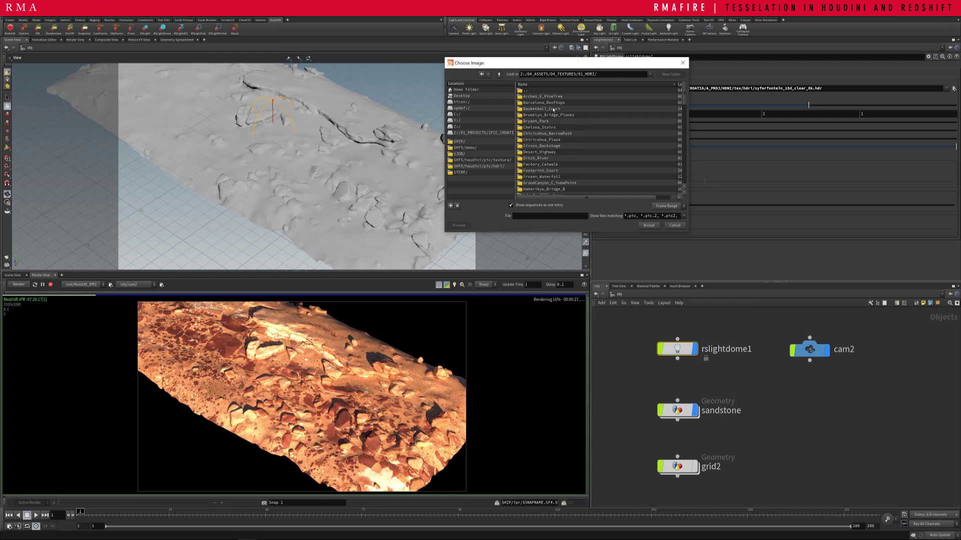
pyautogui.click(554, 109)
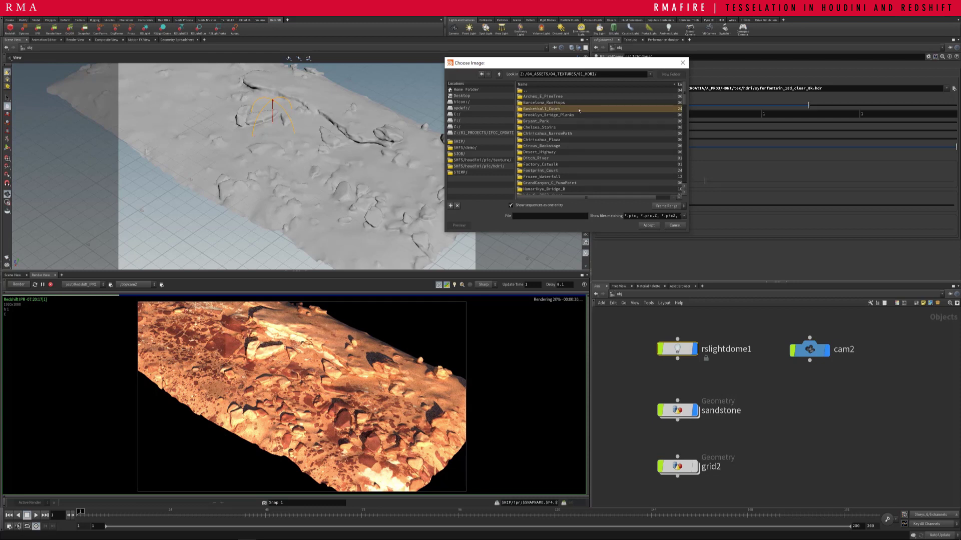
pyautogui.doubleClick(579, 110)
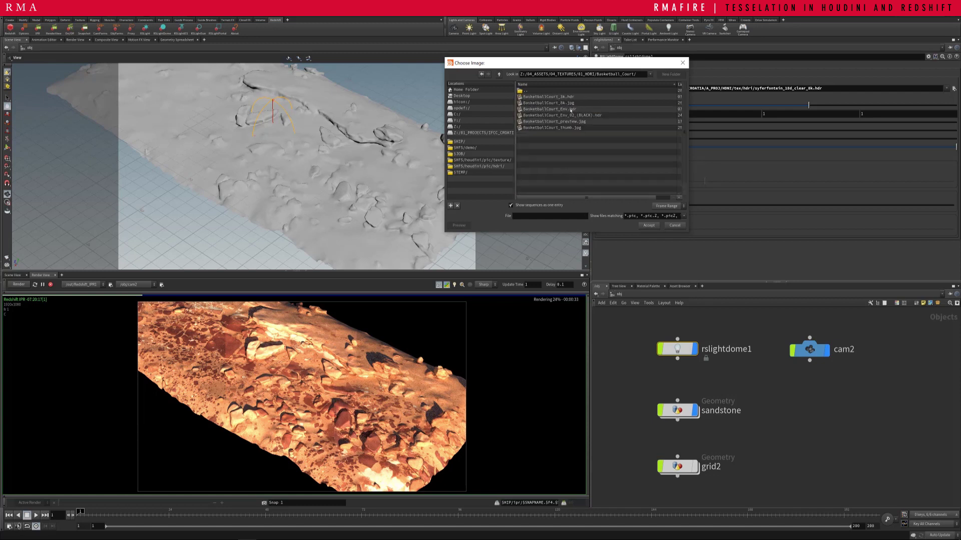
pyautogui.click(570, 110)
pyautogui.doubleClick(569, 111)
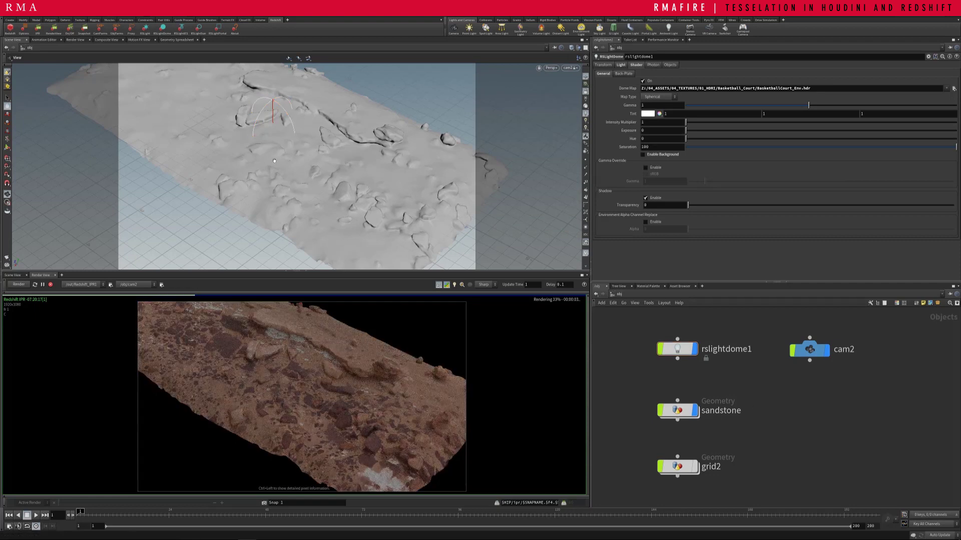
# - On the sandstone's Redshift Tessellation tab, uncheck Smooth Subdivision and set Minimum Edge Length to 2
pyautogui.scroll(5, 338, 158)
pyautogui.scroll(3, 266, 140)
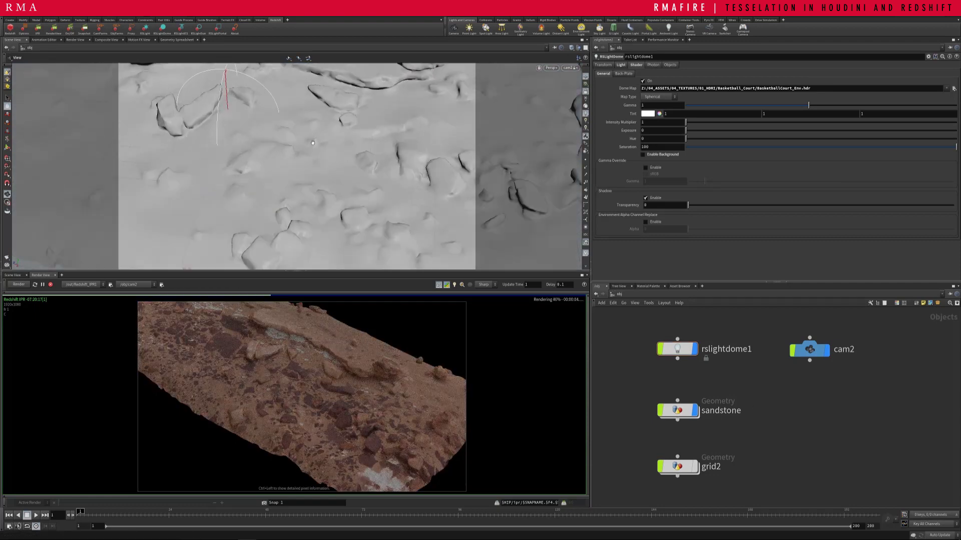
pyautogui.moveTo(265, 141); pyautogui.dragTo(381, 196, button='middle')
pyautogui.moveTo(325, 152); pyautogui.dragTo(332, 159)
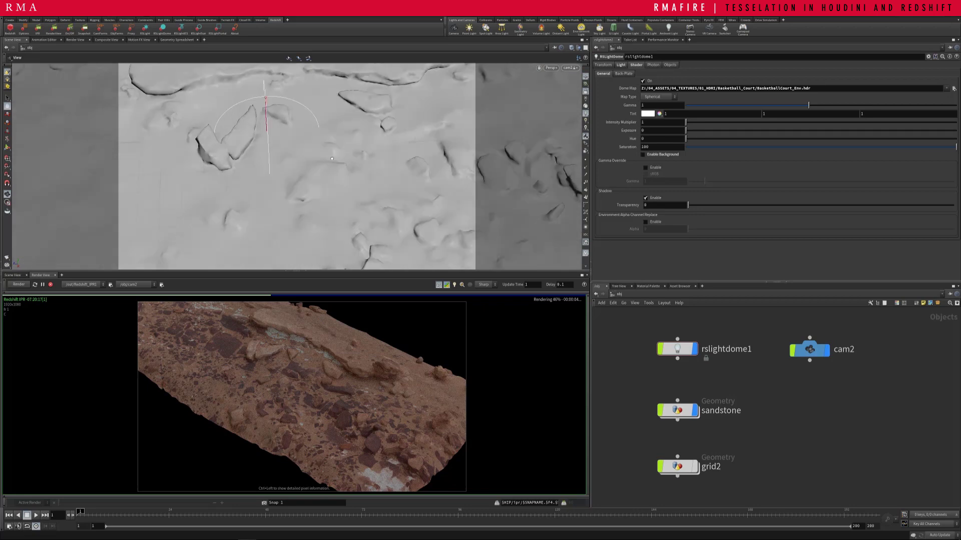
pyautogui.scroll(-2, 286, 183)
pyautogui.moveTo(286, 185); pyautogui.dragTo(279, 210)
pyautogui.click(679, 410)
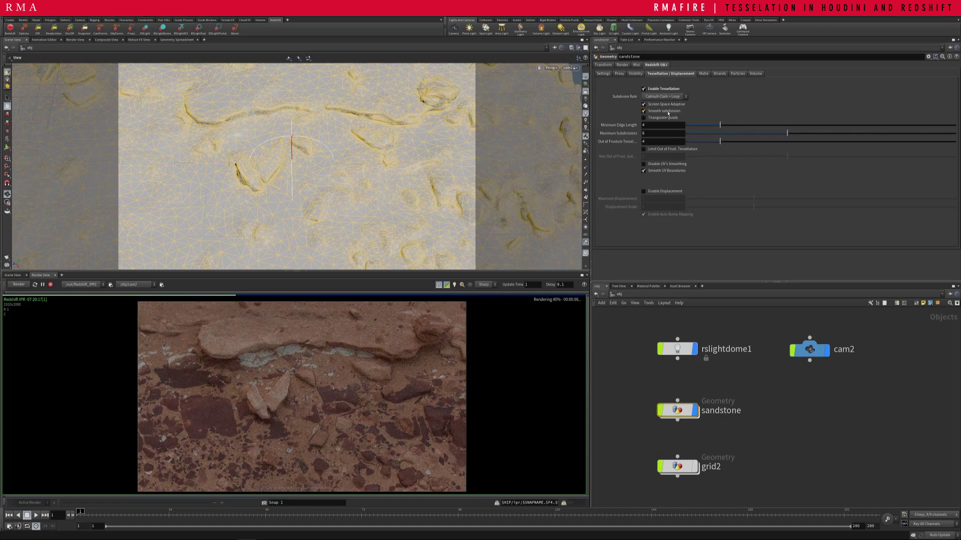
pyautogui.click(668, 113)
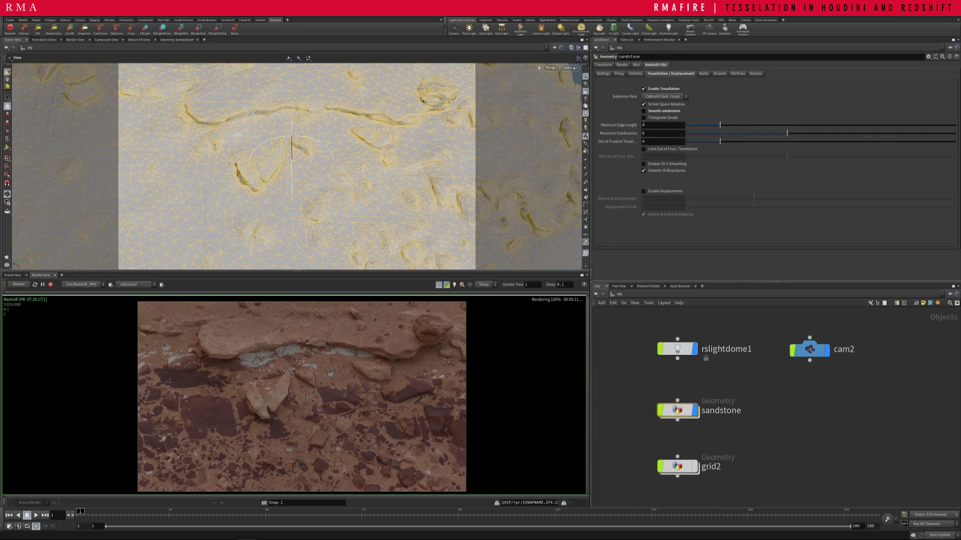
pyautogui.click(652, 125)
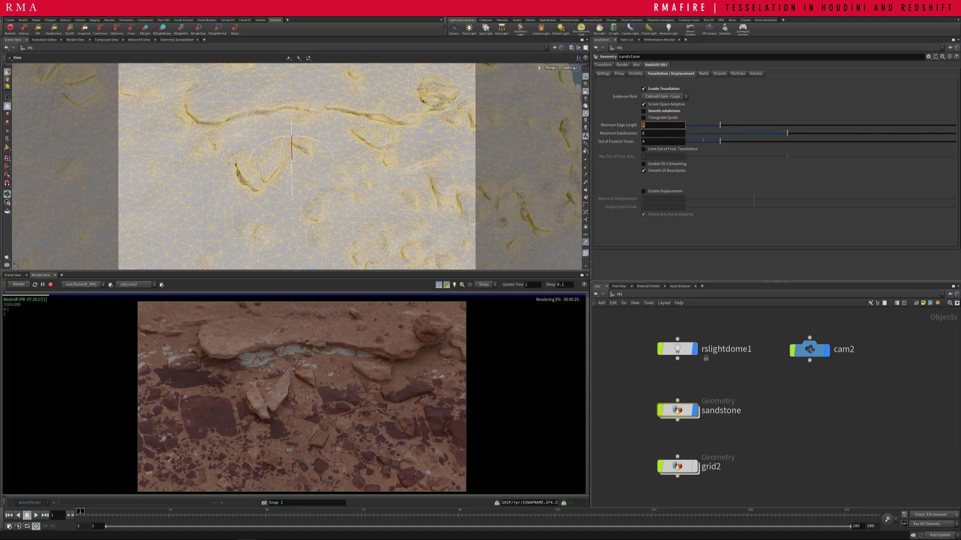
pyautogui.write('2')
pyautogui.press('Return')
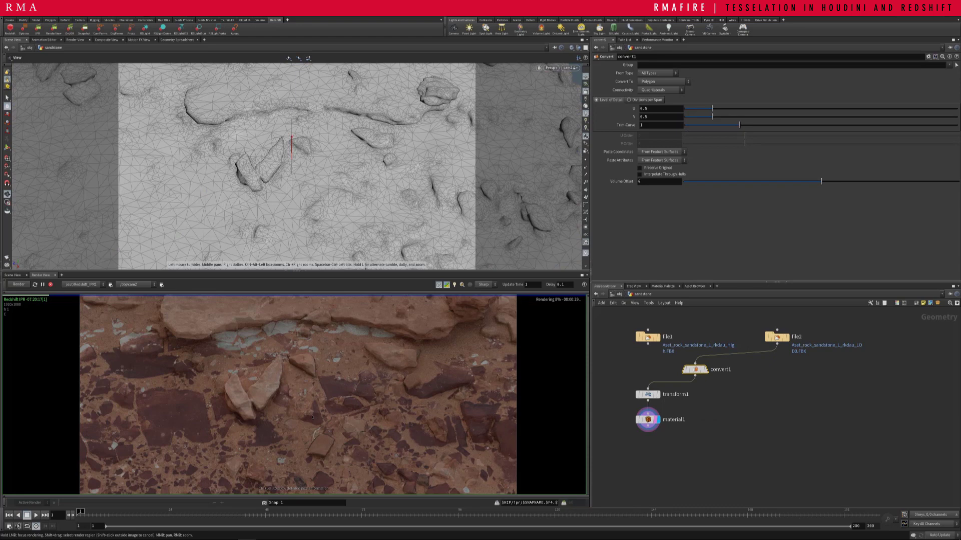
# - Restart the Redshift IPR and go back up to the /obj level
pyautogui.click(50, 287)
pyautogui.click(35, 285)
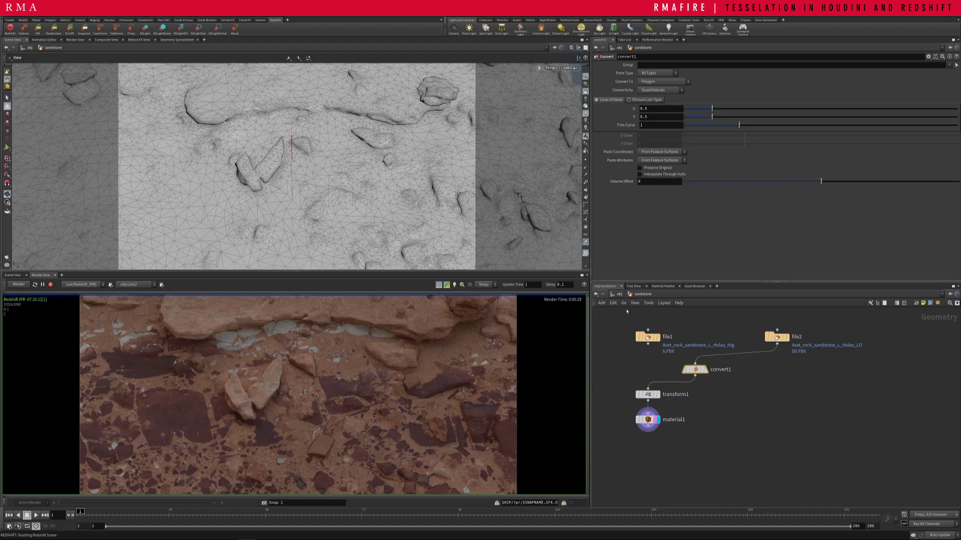
pyautogui.click(619, 294)
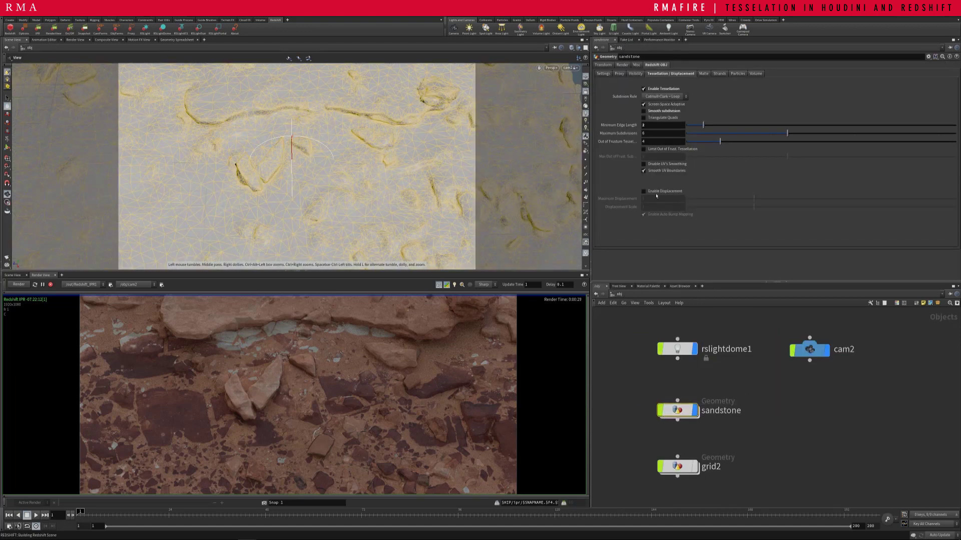
# - Dolly the viewport out and reposition the render view to show the whole sandstone mesh
pyautogui.scroll(-3, 288, 408)
pyautogui.scroll(3, 288, 408)
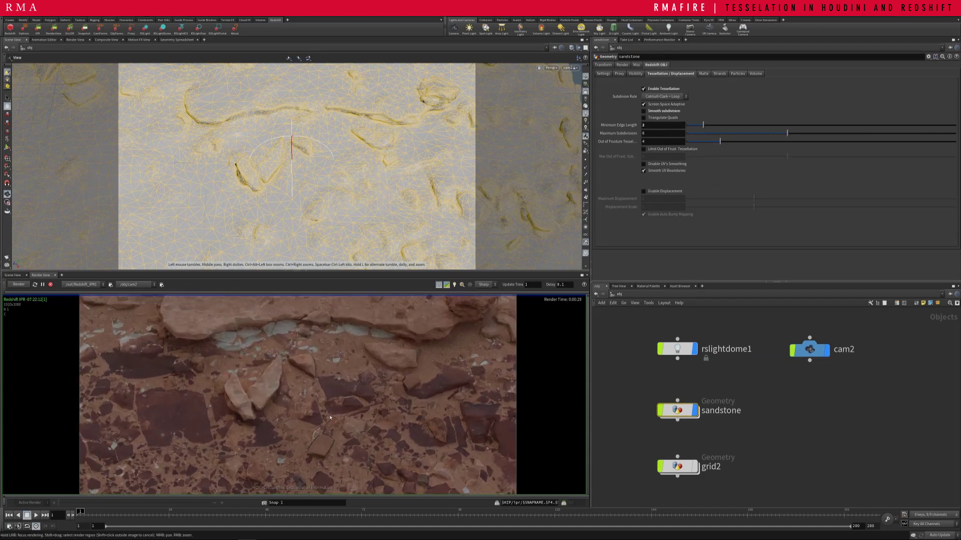
pyautogui.scroll(2, 348, 420)
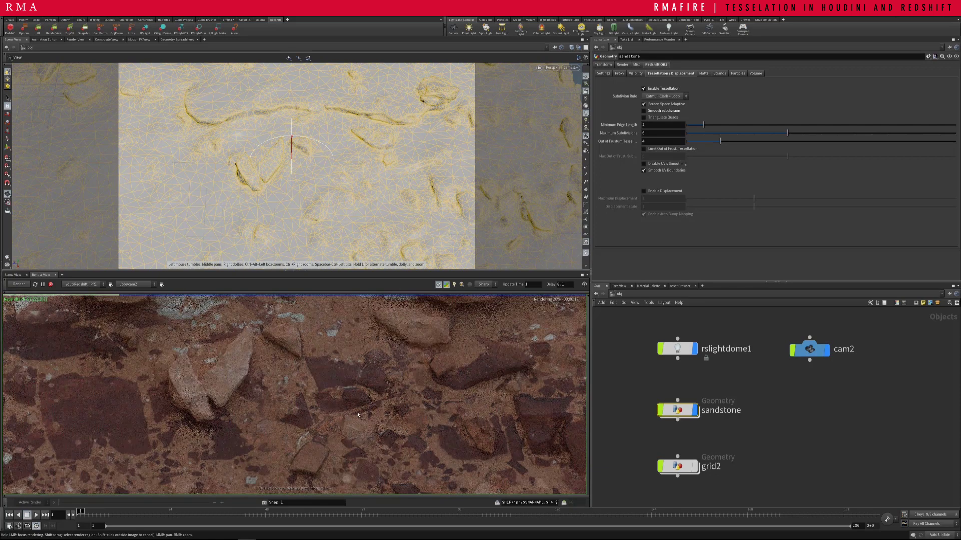
pyautogui.scroll(-3, 358, 415)
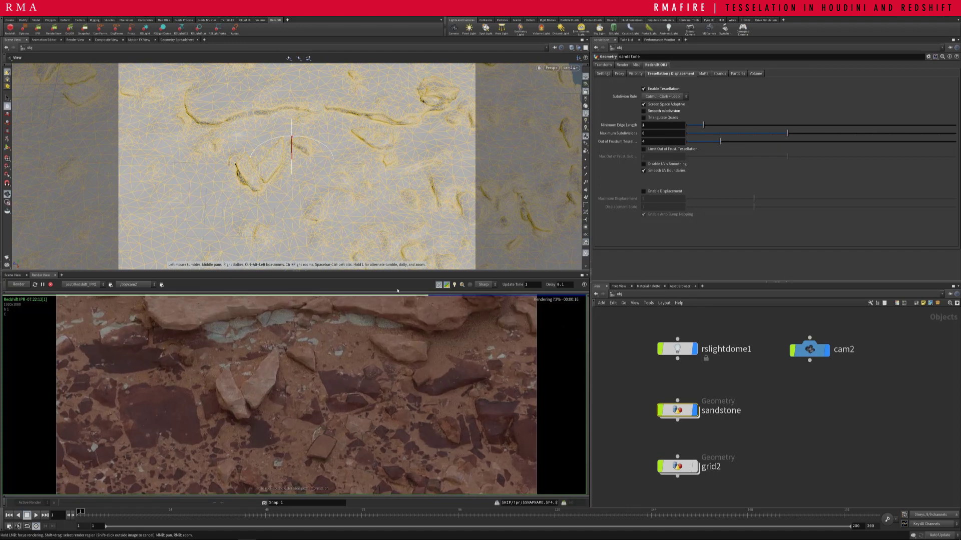
pyautogui.moveTo(282, 179); pyautogui.dragTo(261, 191, button='right')
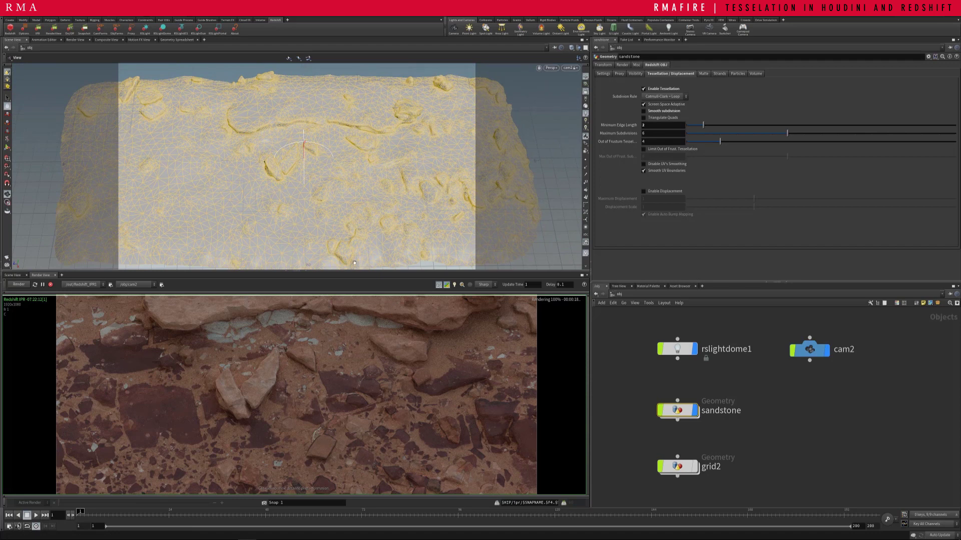
pyautogui.scroll(-6, 360, 387)
pyautogui.moveTo(360, 388); pyautogui.dragTo(328, 373, button='middle')
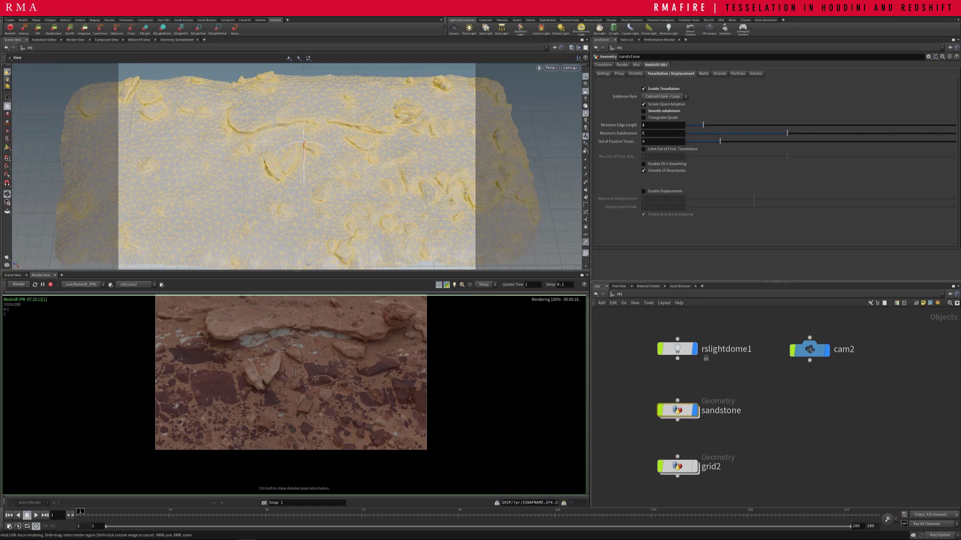
pyautogui.scroll(2, 305, 360)
pyautogui.scroll(1, 305, 360)
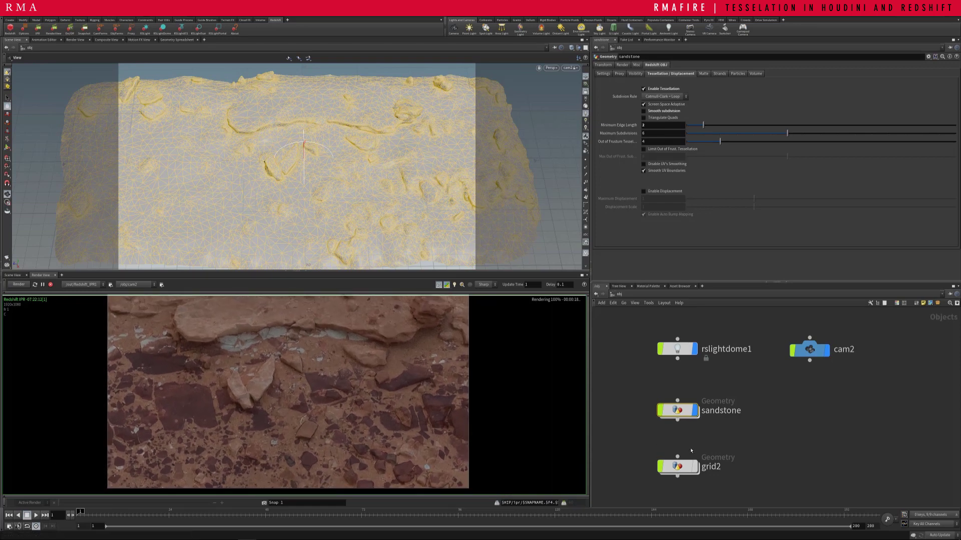
# - Enable displacement on the sandstone with a displacement scale of 0.1
pyautogui.click(660, 191)
pyautogui.moveTo(604, 208); pyautogui.dragTo(600, 209)
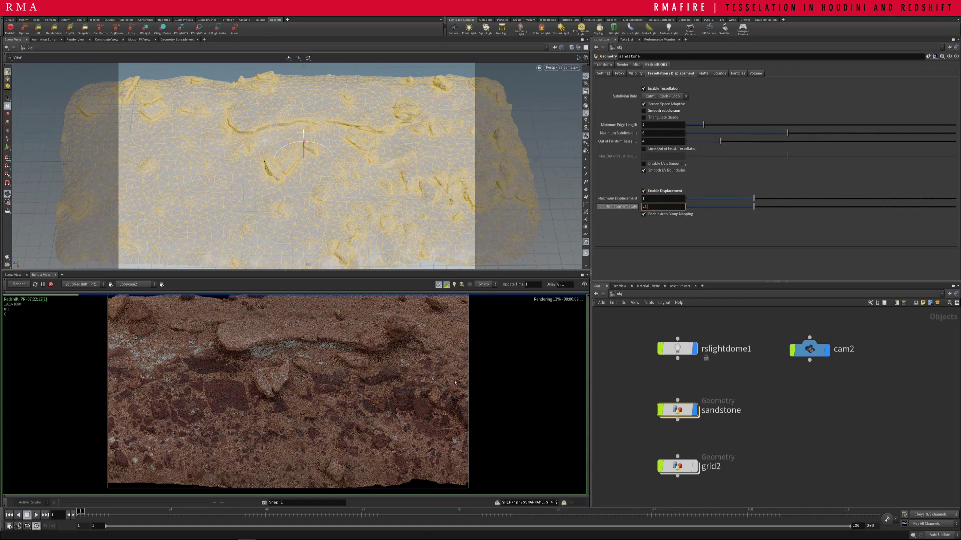
pyautogui.press('Return')
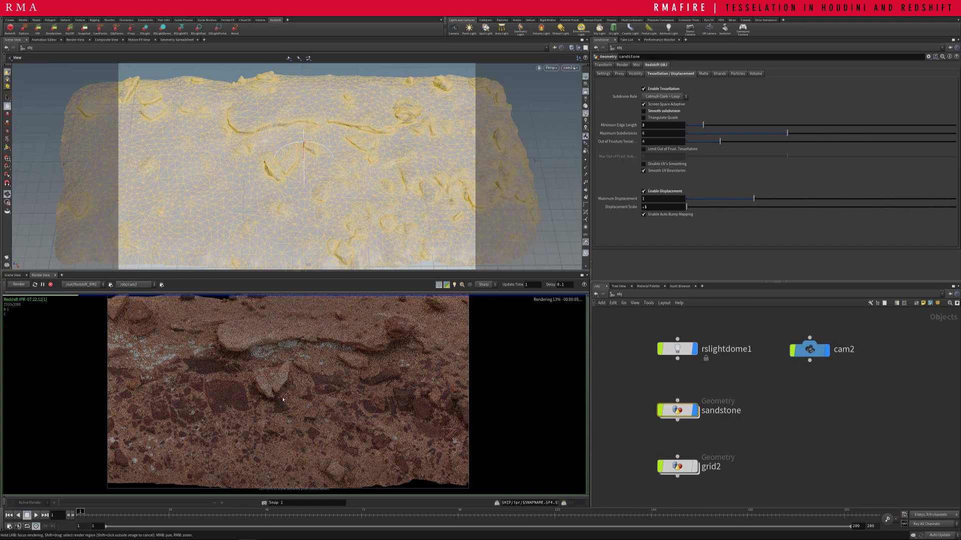
# - Restart the IPR and restrict rendering to a region over the middle of the rock
pyautogui.click(50, 284)
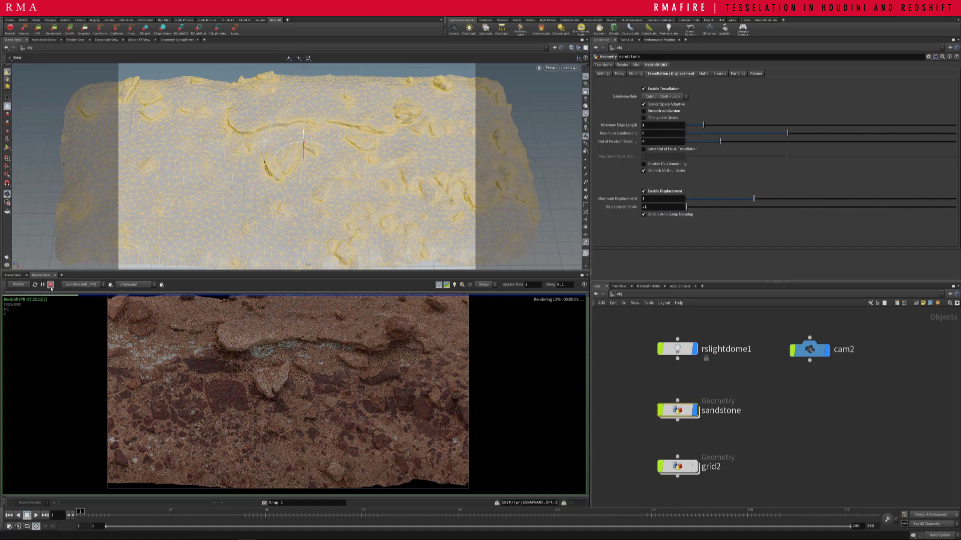
pyautogui.click(21, 287)
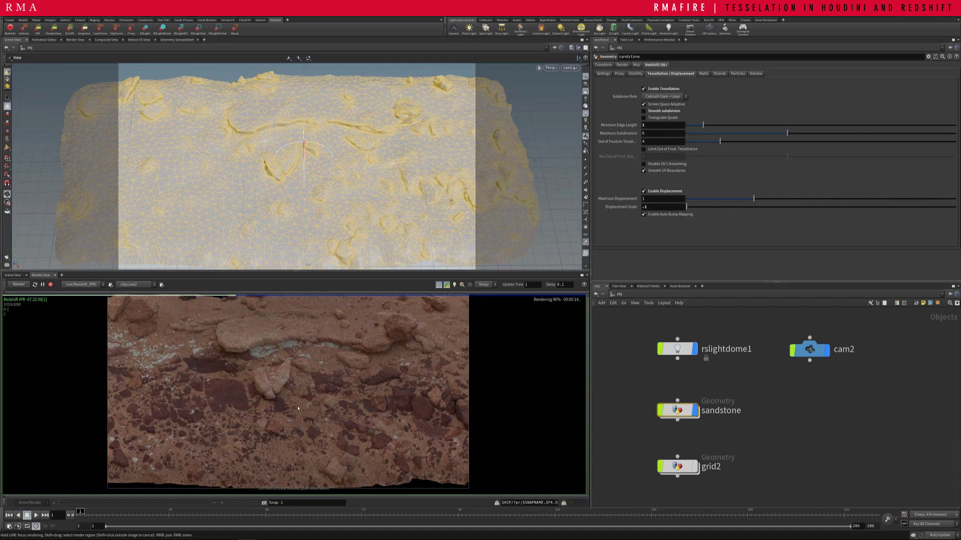
pyautogui.scroll(3, 297, 409)
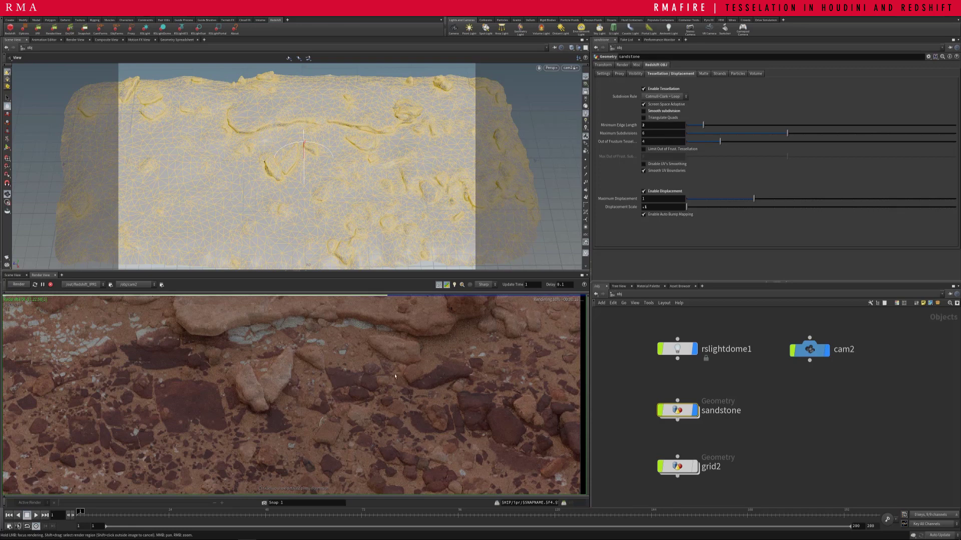
pyautogui.scroll(3, 395, 372)
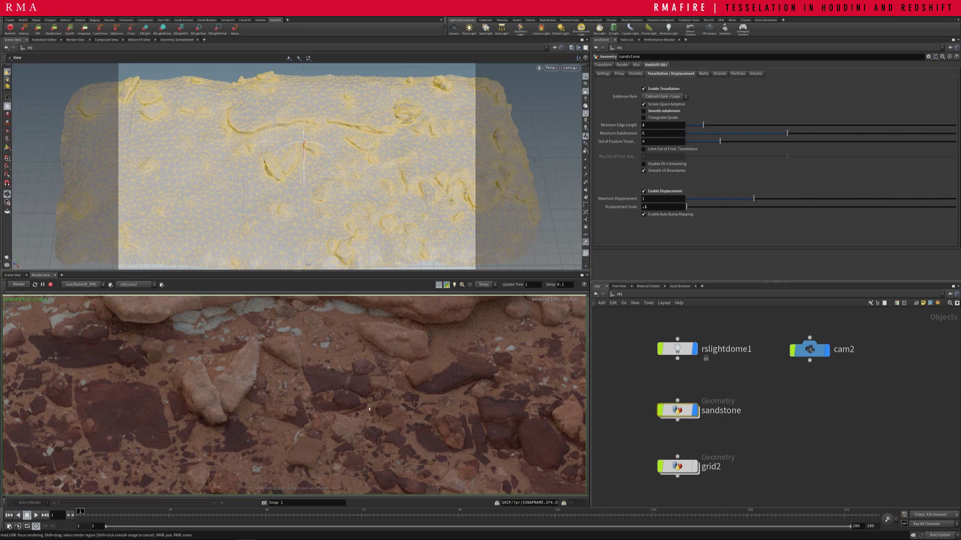
pyautogui.keyDown('shift'); pyautogui.moveTo(186, 324); pyautogui.dragTo(529, 477); pyautogui.keyUp('shift')
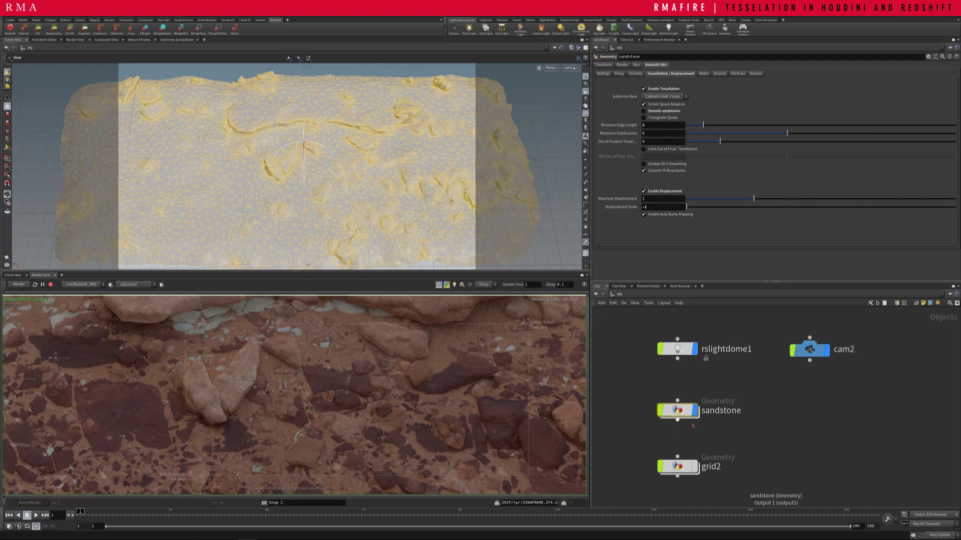
# - Set Displacement Scale to .01, then pan and zoom the IPR image across the rocks
pyautogui.doubleClick(649, 207)
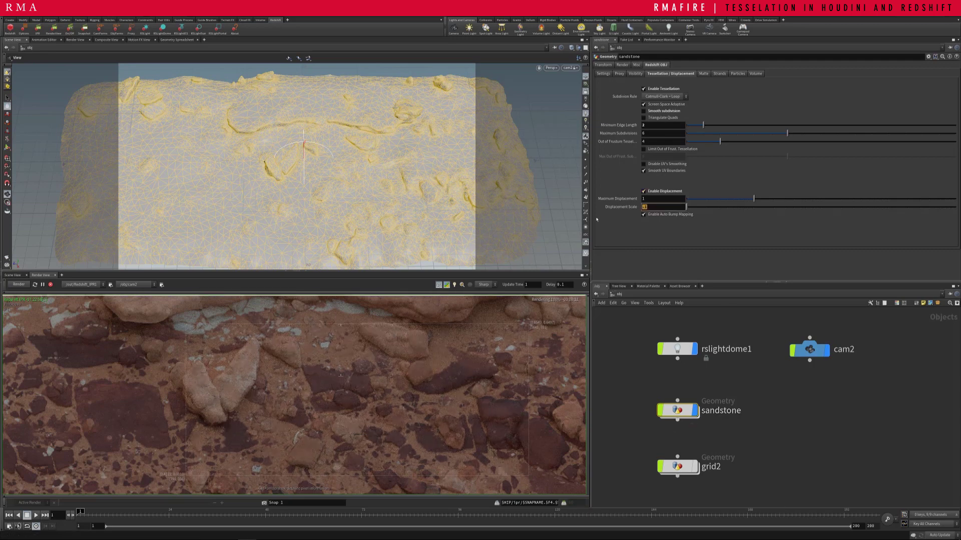
pyautogui.write('.0')
pyautogui.press('Return')
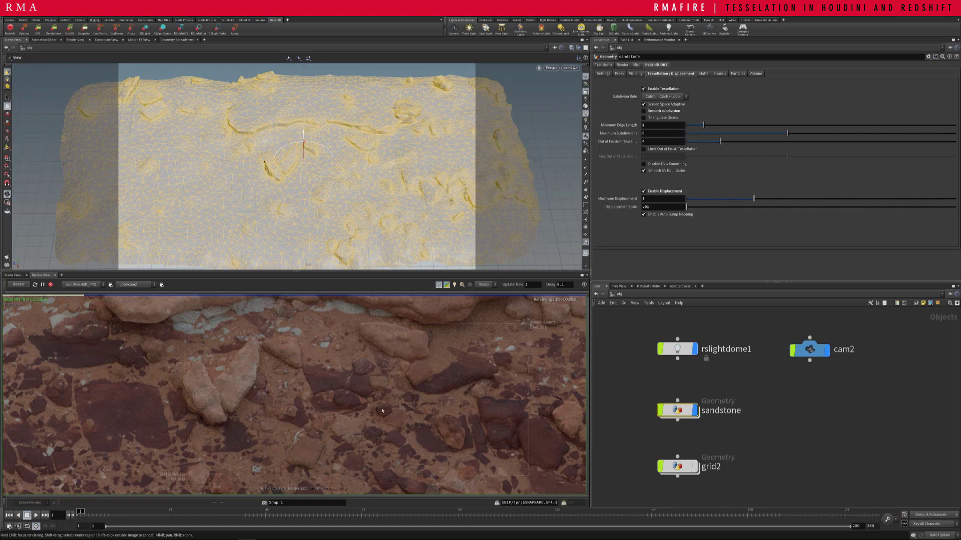
pyautogui.moveTo(380, 411); pyautogui.dragTo(351, 396, button='middle')
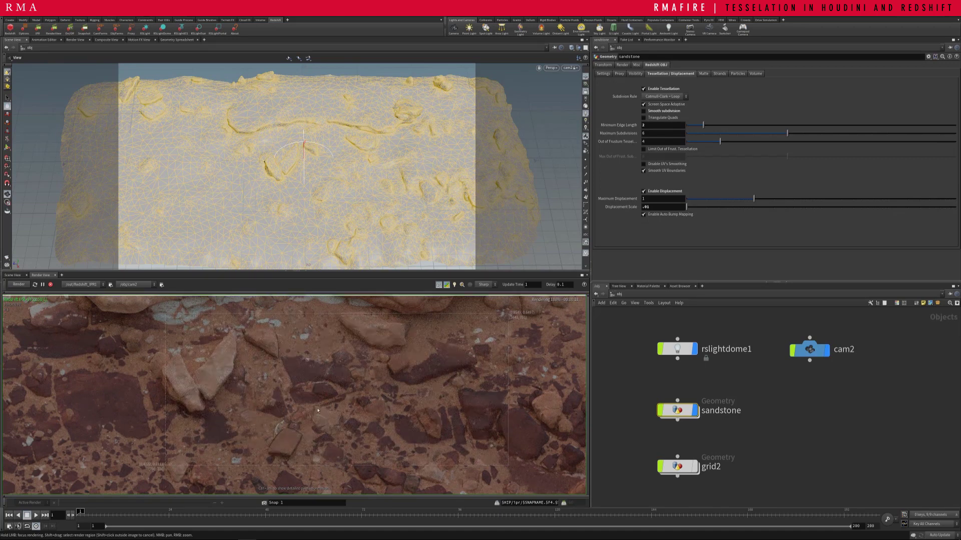
pyautogui.scroll(2, 318, 410)
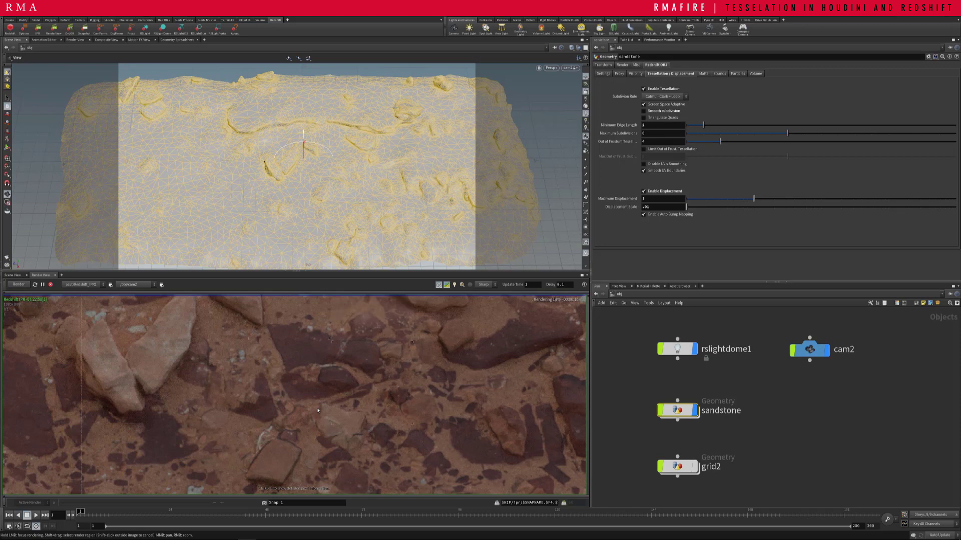
pyautogui.scroll(-2, 318, 411)
pyautogui.scroll(-2, 317, 410)
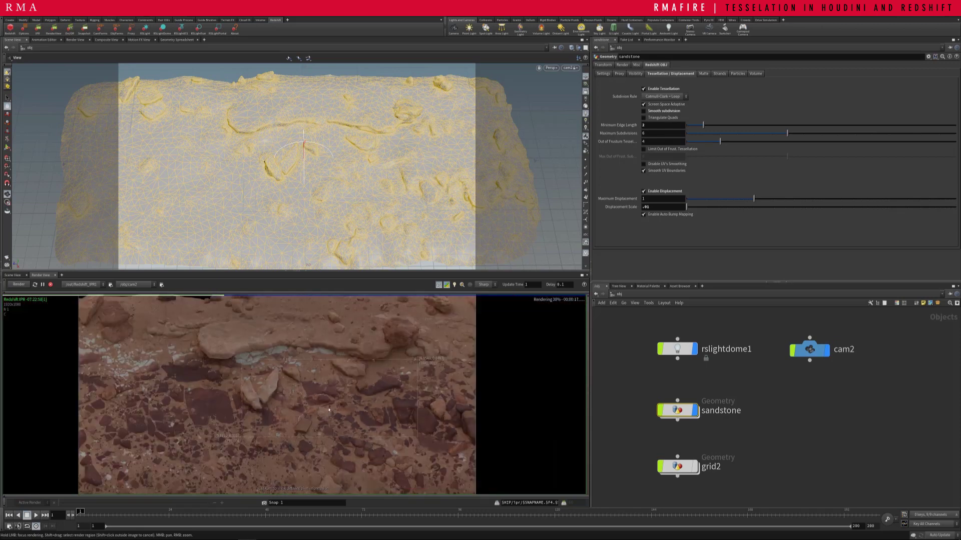
pyautogui.scroll(1, 330, 411)
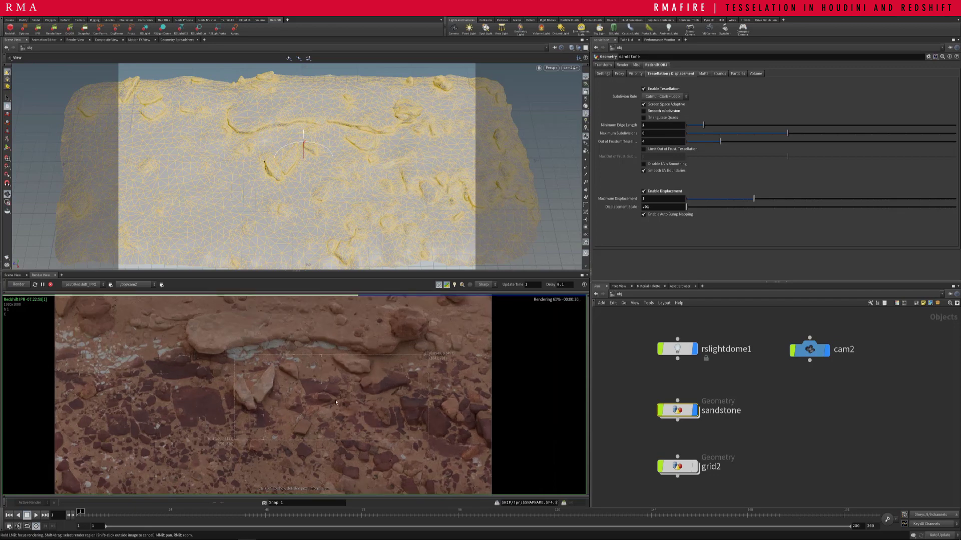
pyautogui.scroll(2, 335, 402)
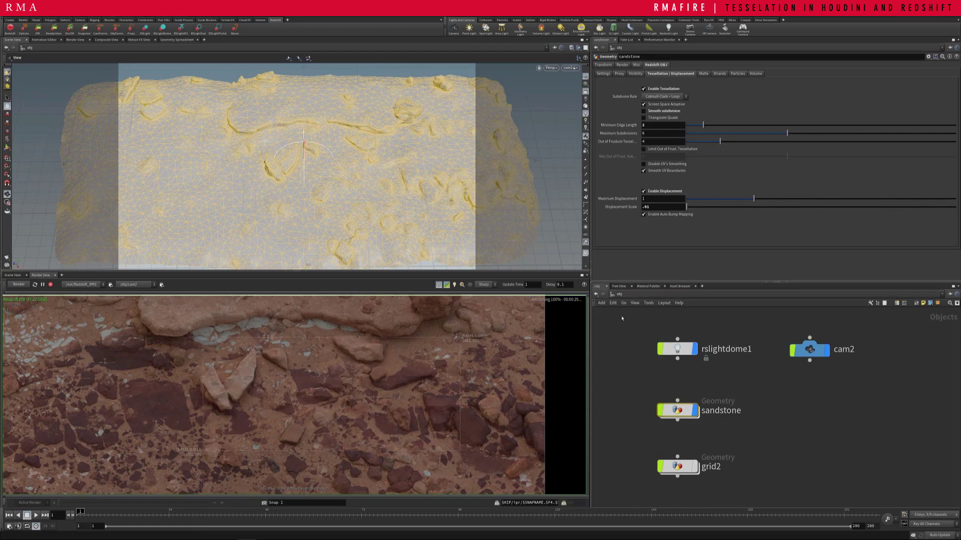
# - In the /mat network, paste a copy of a texture sampler node
pyautogui.press('n')
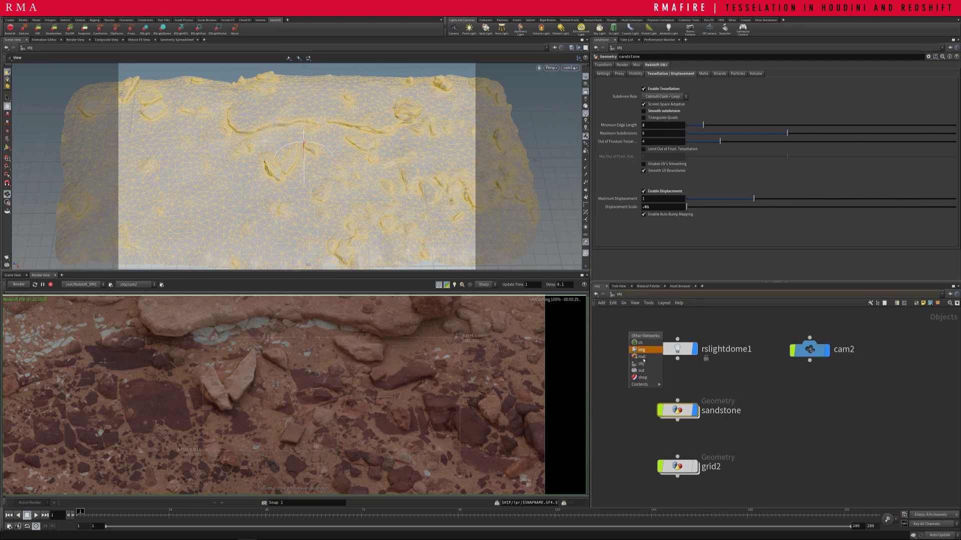
pyautogui.click(643, 357)
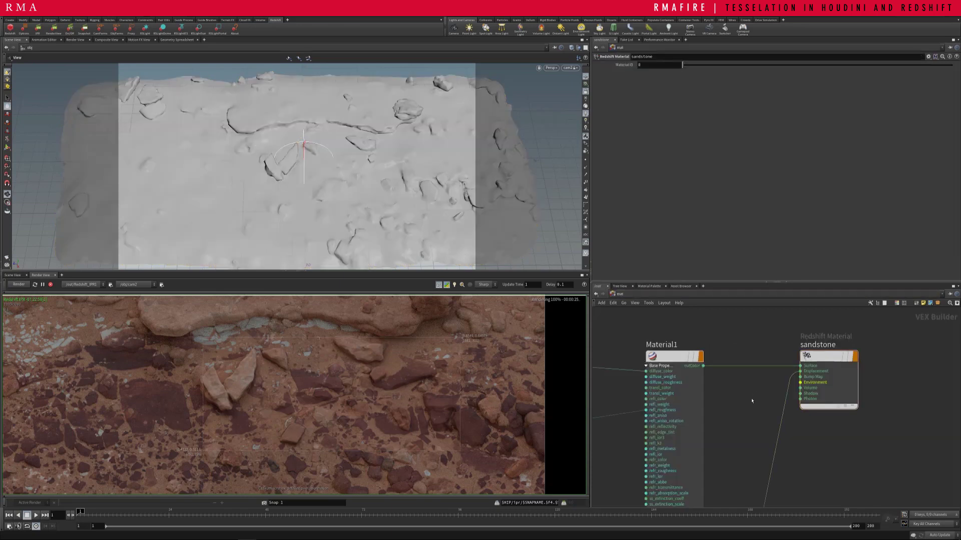
pyautogui.moveTo(742, 416); pyautogui.dragTo(742, 389, button='middle')
pyautogui.scroll(-5, 742, 389)
pyautogui.moveTo(780, 449); pyautogui.dragTo(791, 405, button='middle')
pyautogui.scroll(3, 676, 373)
pyautogui.hotkey('ctrl', 'v')
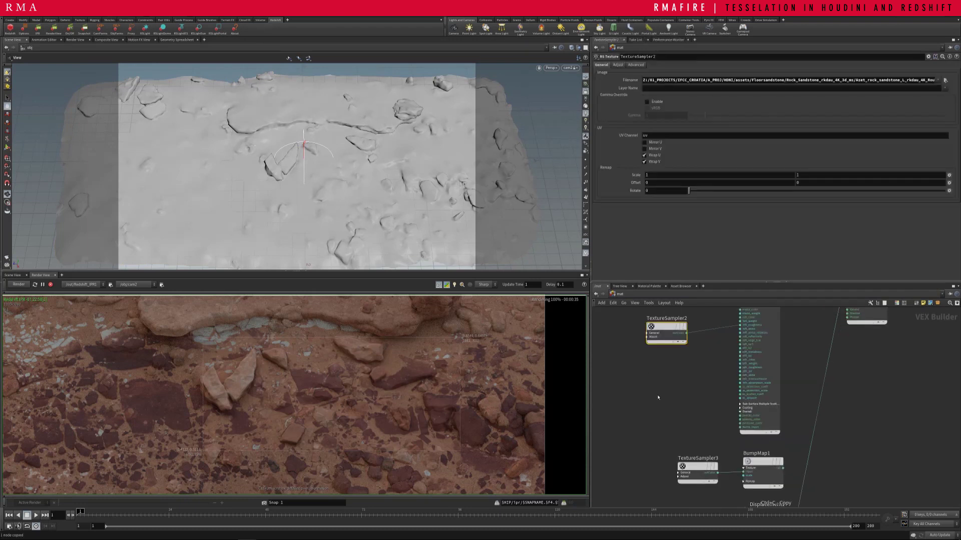
# - Load Cavity.jpg into the pasted sampler and wire it into overall_color
pyautogui.click(944, 80)
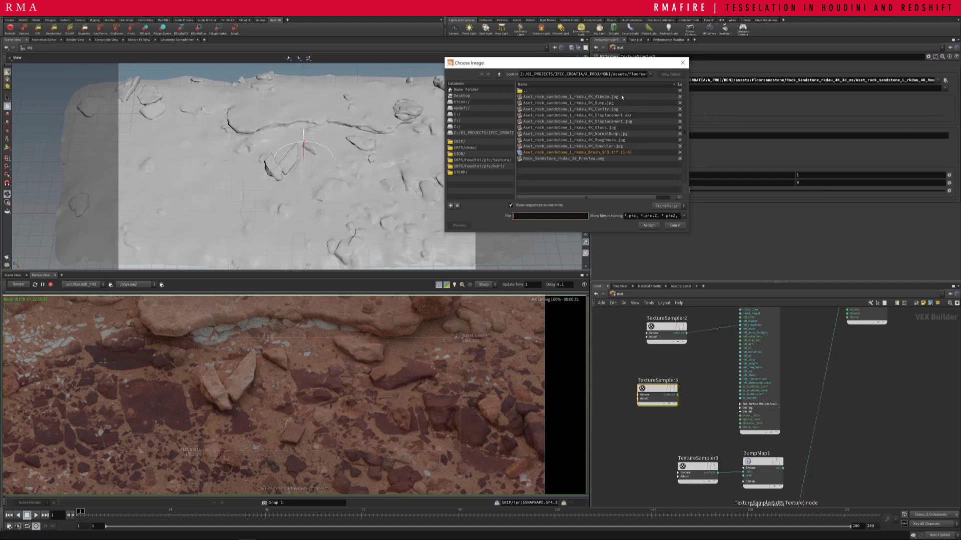
pyautogui.click(610, 110)
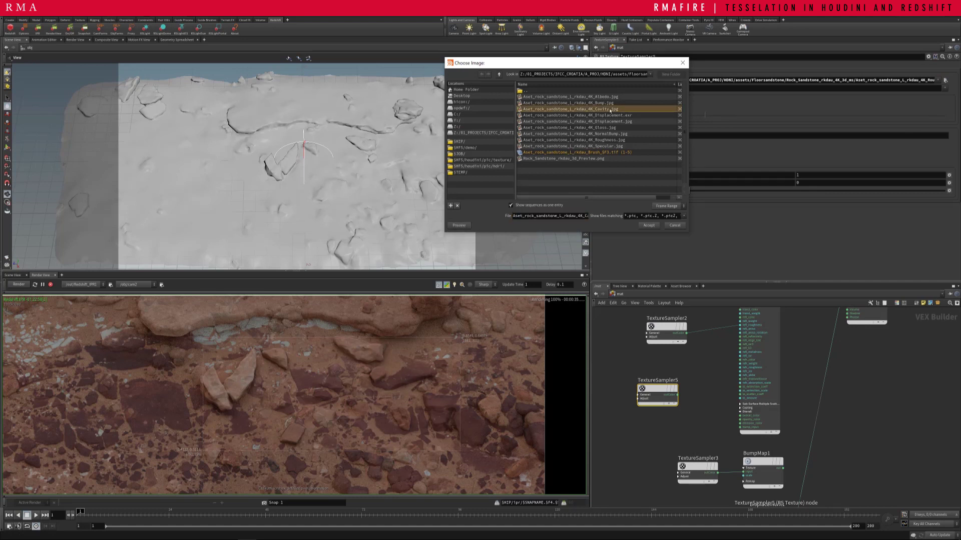
pyautogui.click(648, 225)
pyautogui.scroll(3, 672, 394)
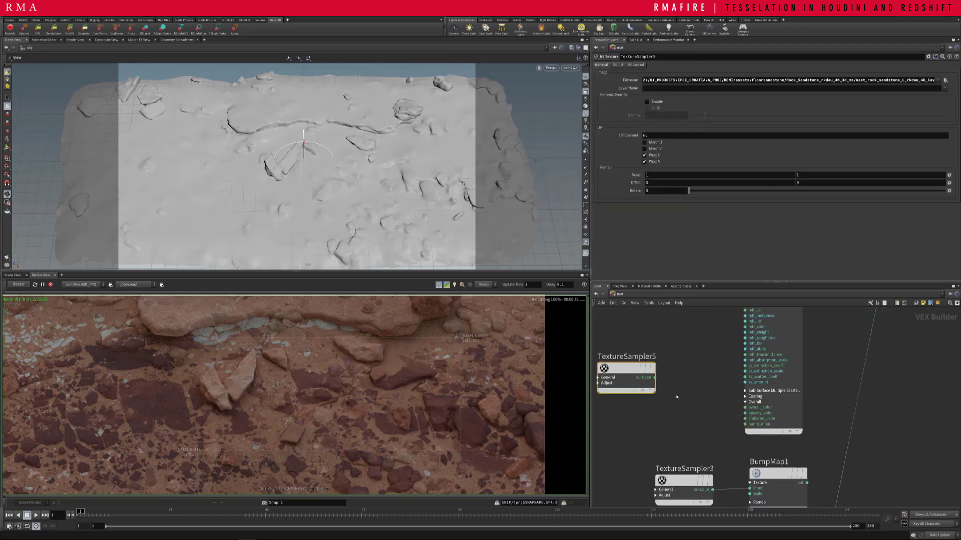
pyautogui.moveTo(655, 378); pyautogui.dragTo(745, 407)
pyautogui.scroll(-3, 701, 439)
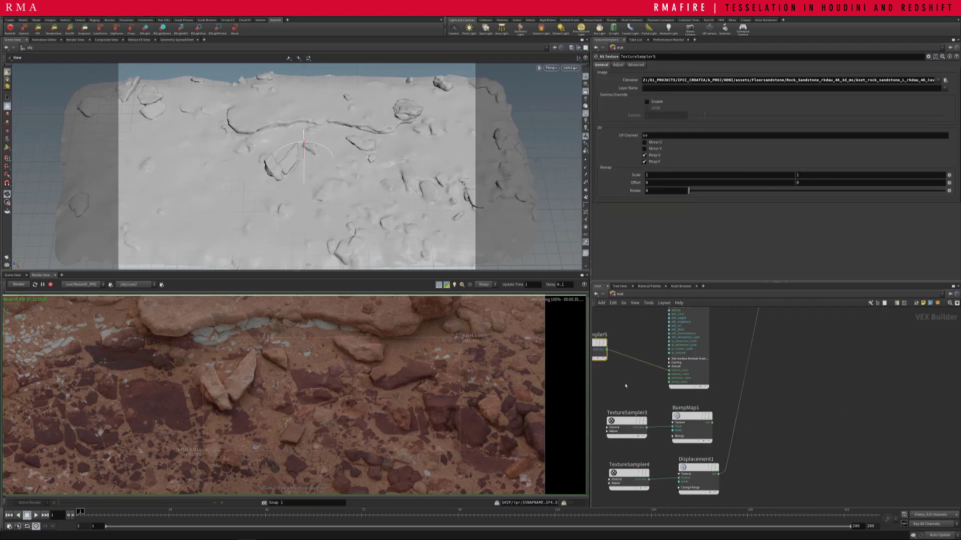
# - Point TextureSampler3 at Bump.jpg and move TextureSampler5 further left
pyautogui.click(630, 430)
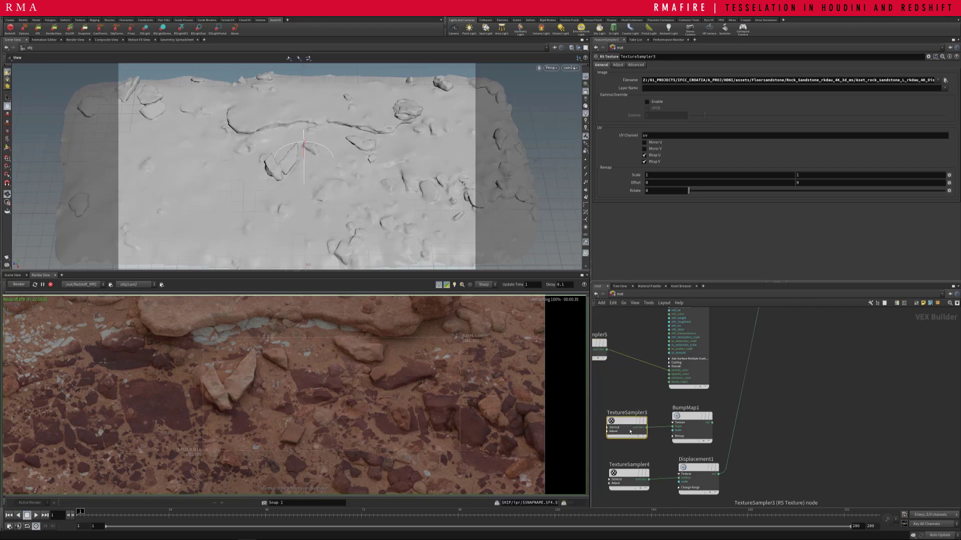
pyautogui.click(945, 80)
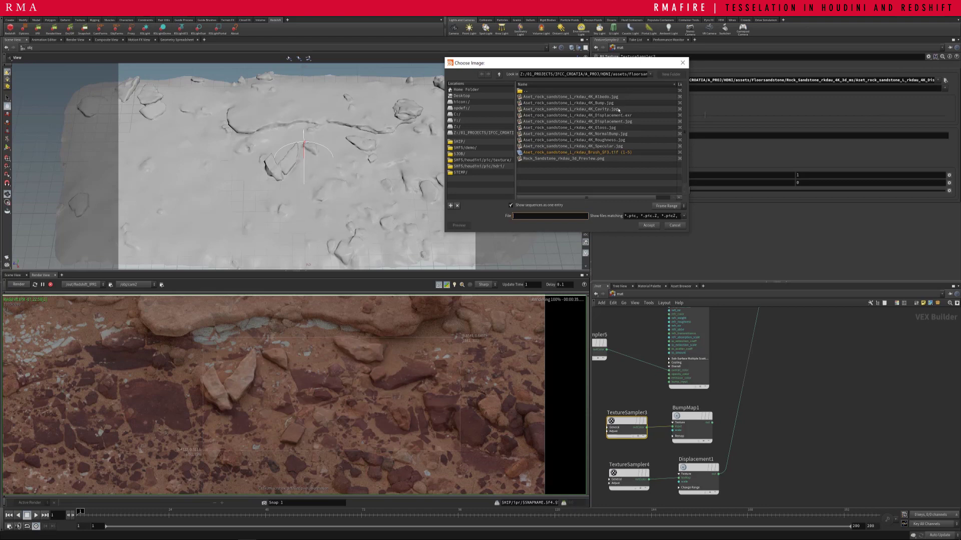
pyautogui.click(616, 103)
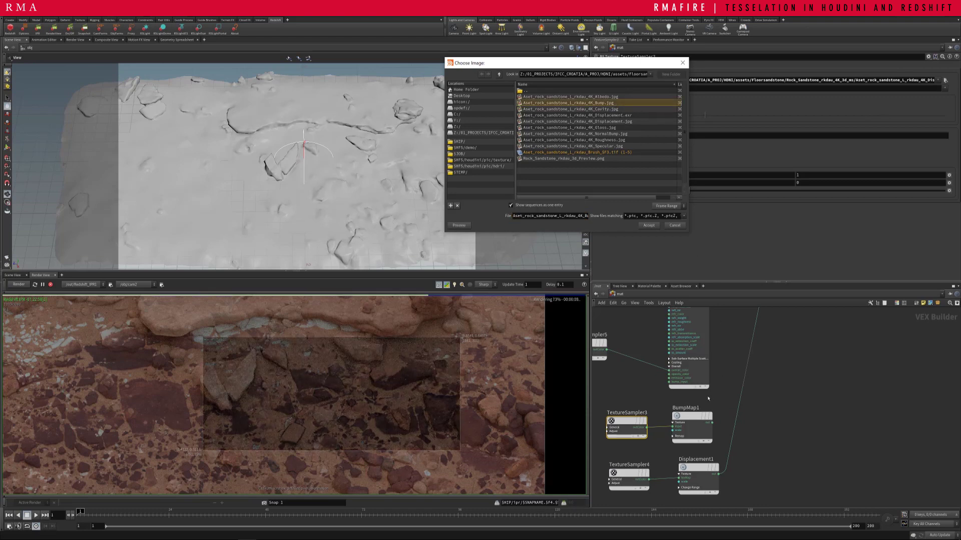
pyautogui.click(649, 225)
pyautogui.moveTo(600, 381); pyautogui.dragTo(725, 381, button='middle')
pyautogui.moveTo(661, 336); pyautogui.dragTo(623, 350)
pyautogui.press('Tab')
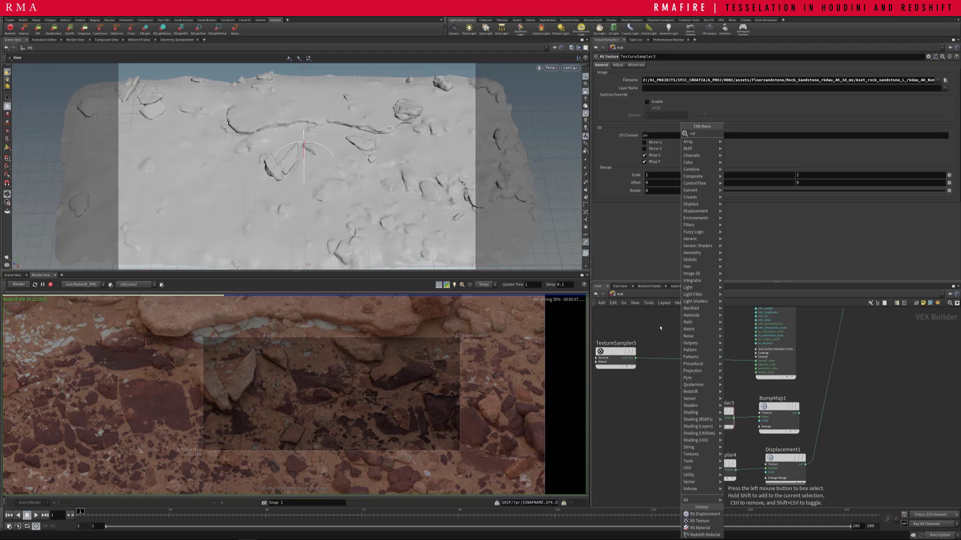
# - Add a Color Correction node on TextureSampler5's cavity texture wire and select it alone
pyautogui.press('Escape')
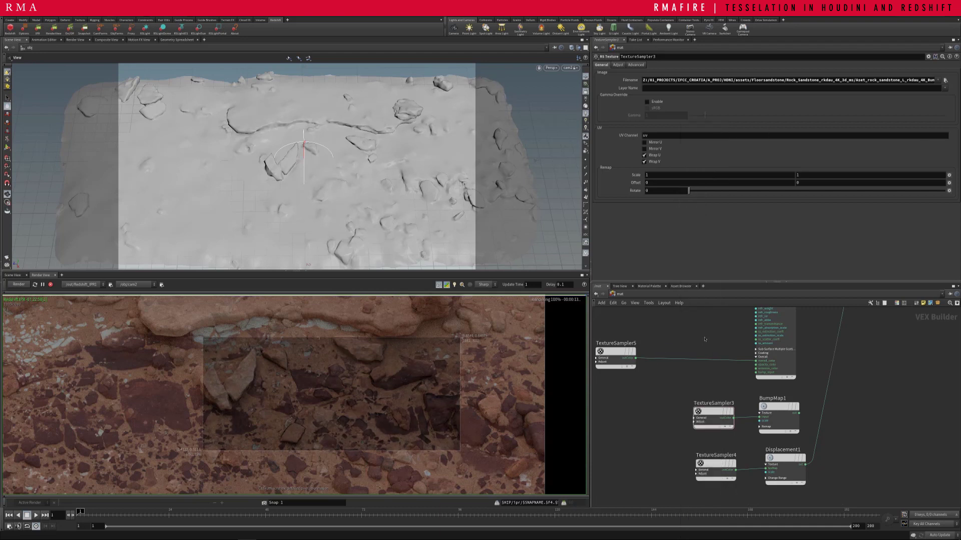
pyautogui.click(668, 363)
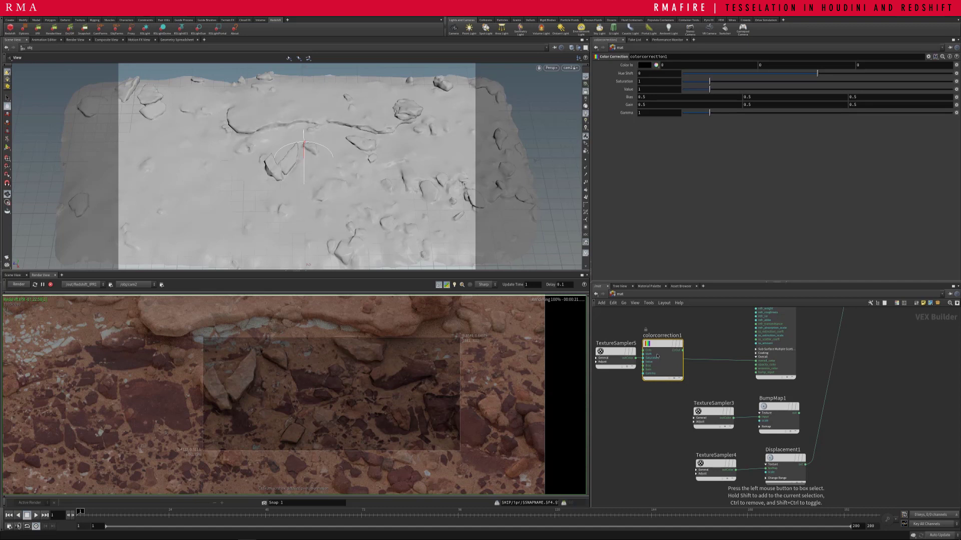
pyautogui.moveTo(632, 415); pyautogui.dragTo(664, 368)
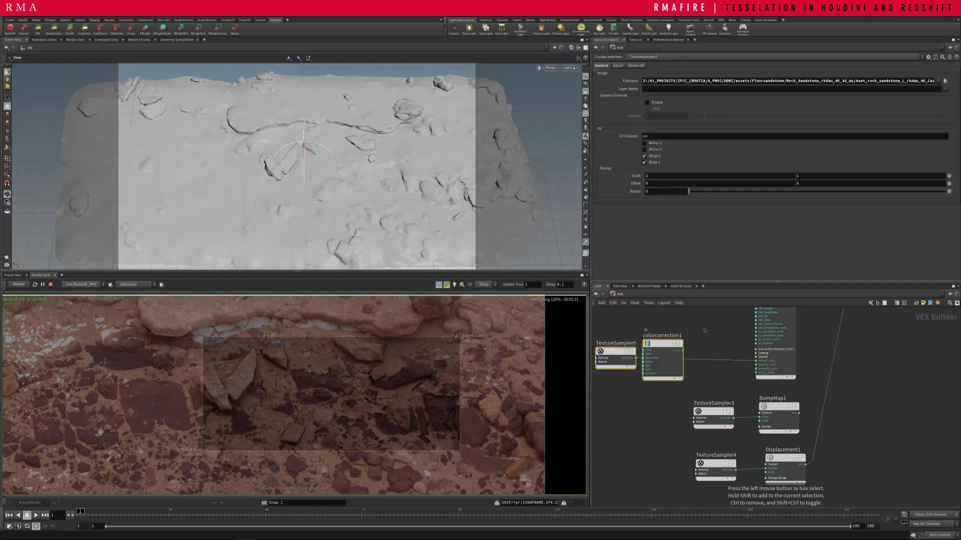
pyautogui.scroll(-2, 704, 329)
pyautogui.click(673, 341)
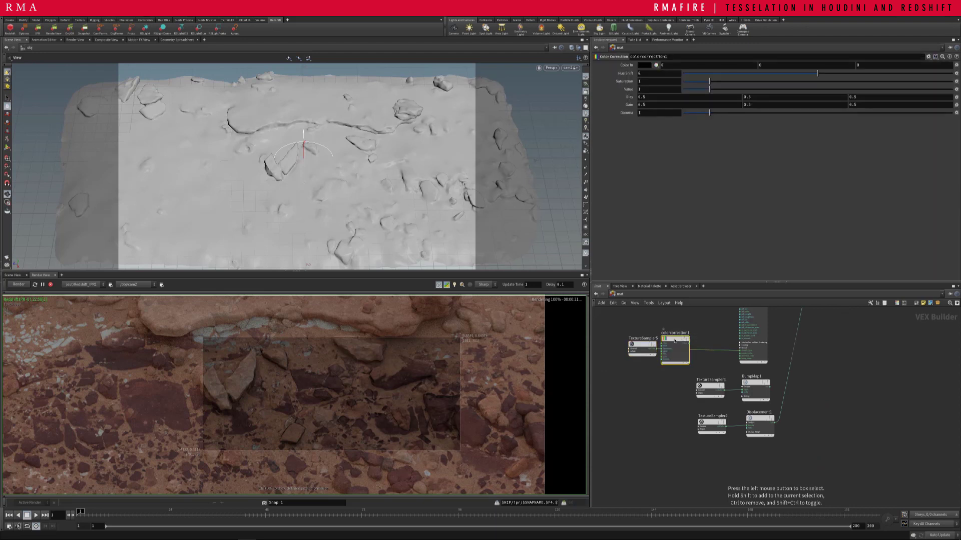
pyautogui.moveTo(674, 346); pyautogui.dragTo(674, 347)
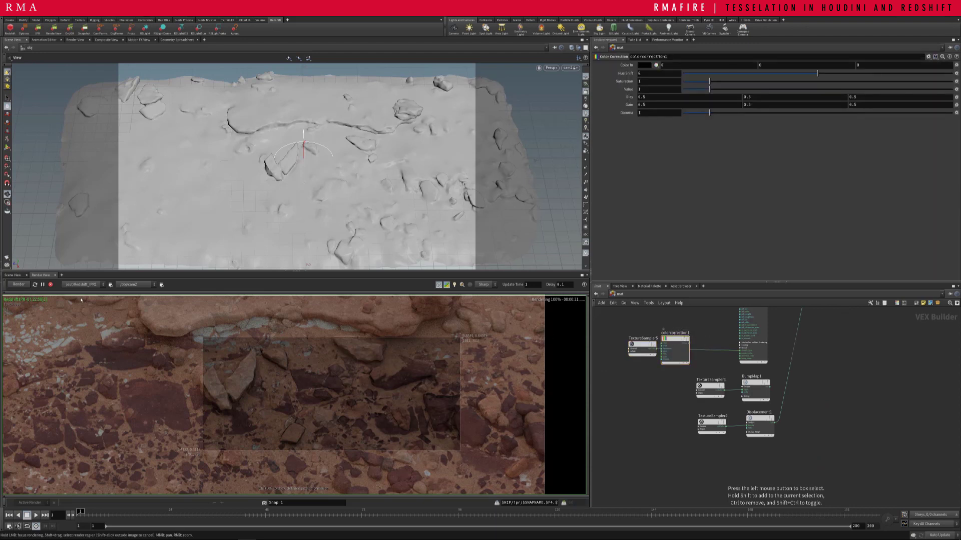
pyautogui.scroll(-2, 710, 332)
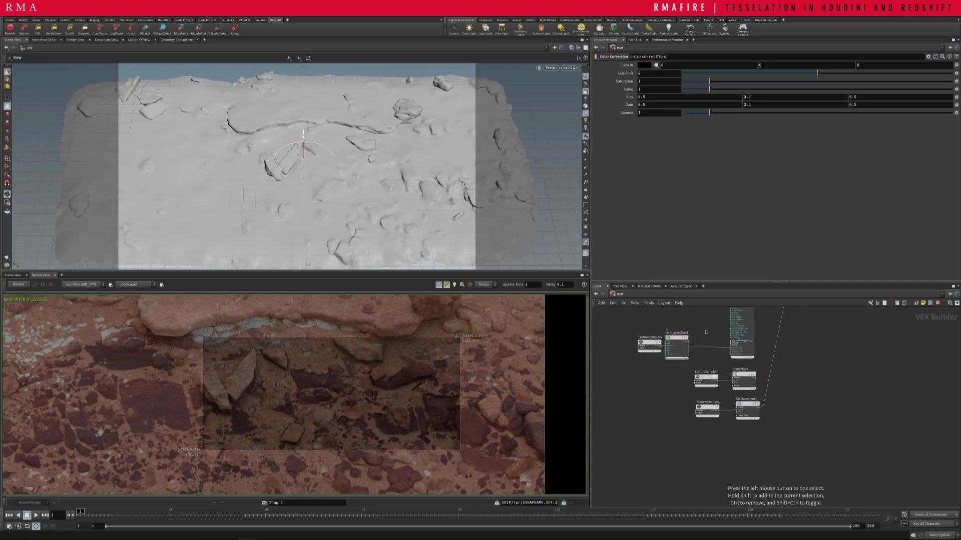
pyautogui.scroll(3, 688, 338)
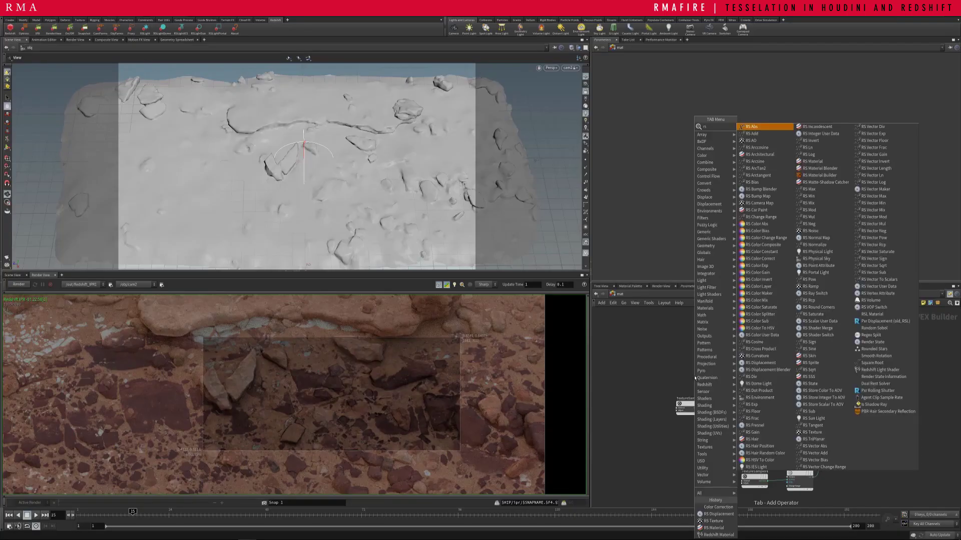
# - Splice an RSColorCorrection1 node between TextureSampler5 and the sandstone shader
pyautogui.click(779, 259)
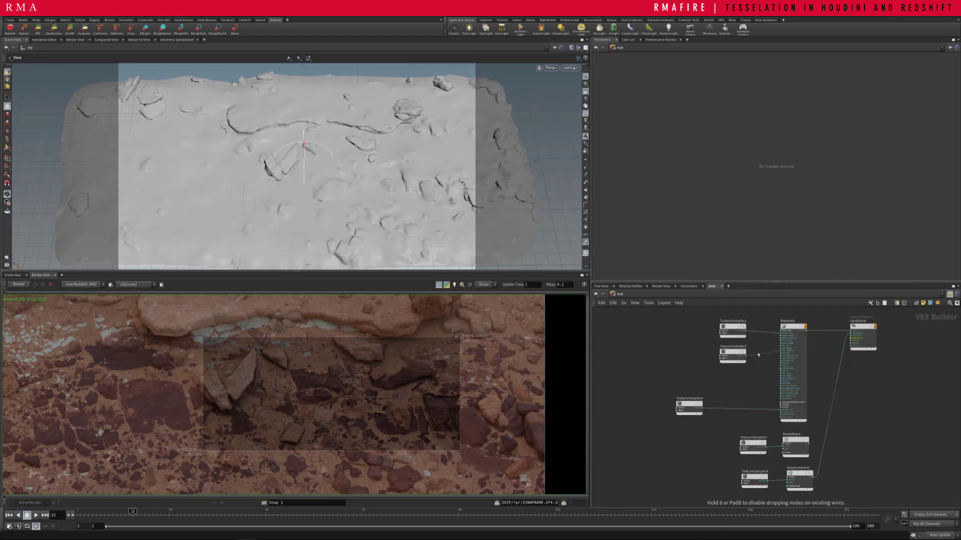
pyautogui.click(725, 407)
pyautogui.scroll(3, 725, 408)
pyautogui.moveTo(725, 407); pyautogui.dragTo(746, 400)
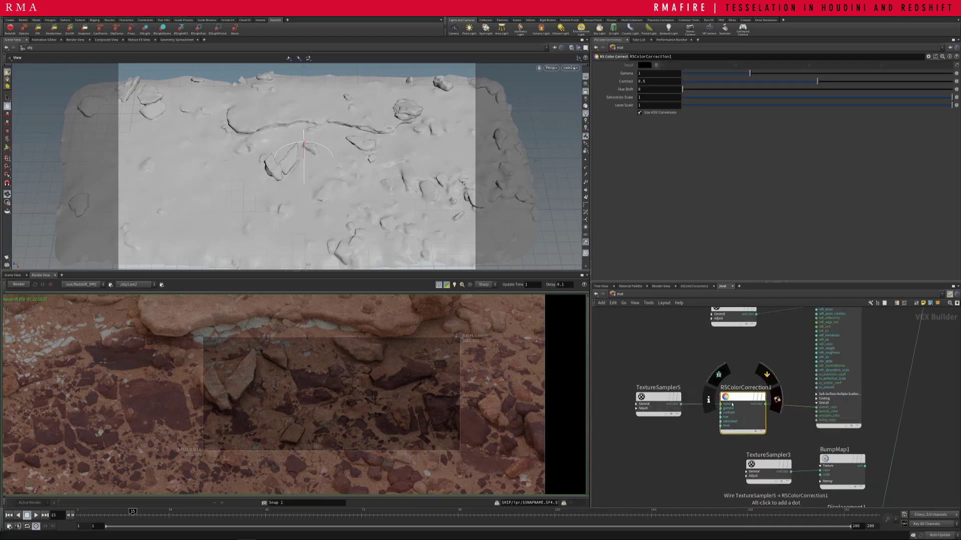
# - Raise RSColorCorrection1's Gamma to about 2.34 and check the lighter rock in the IPR
pyautogui.click(778, 73)
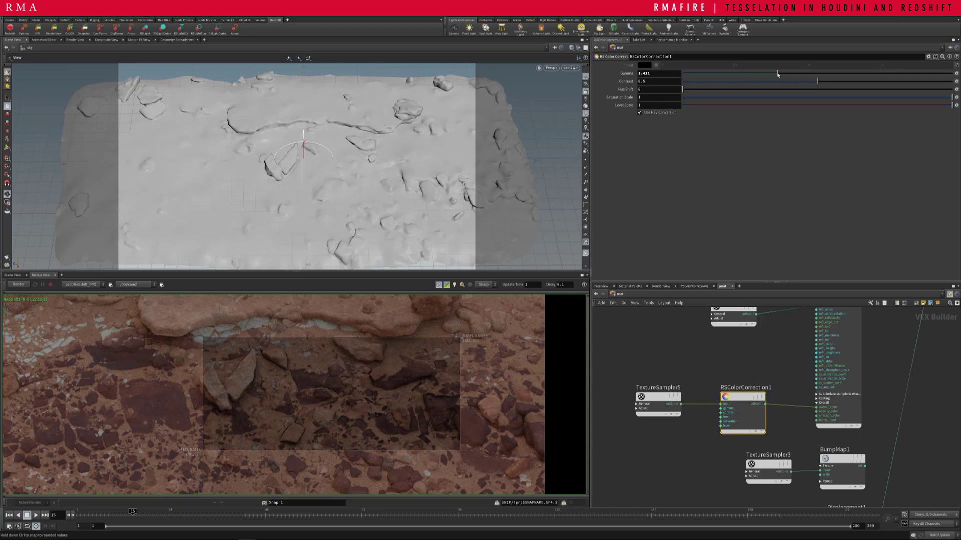
pyautogui.click(19, 285)
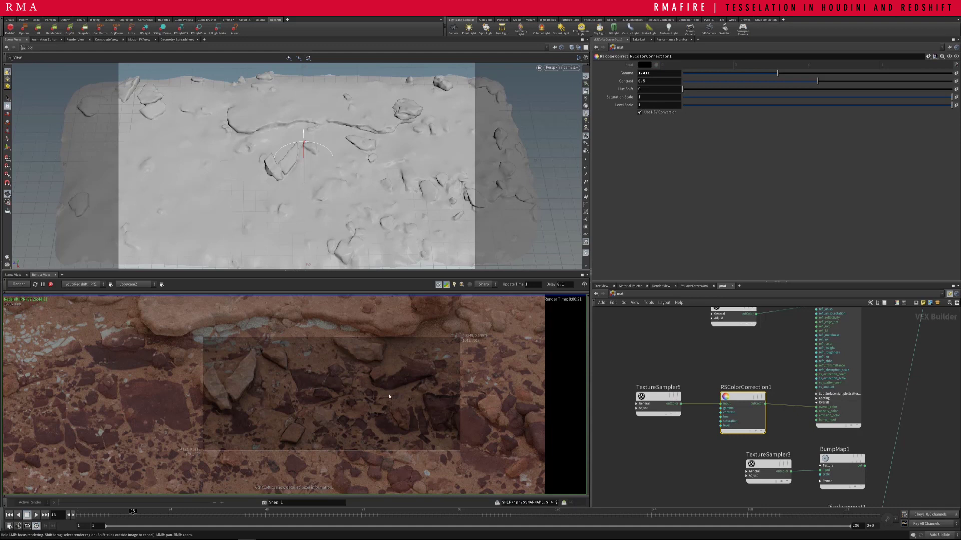
pyautogui.scroll(-2, 380, 398)
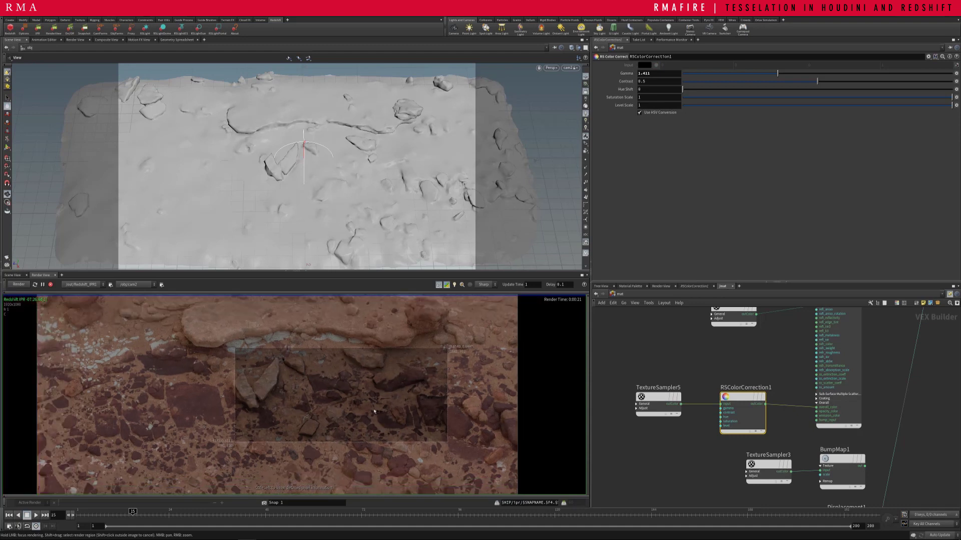
pyautogui.scroll(8, 347, 408)
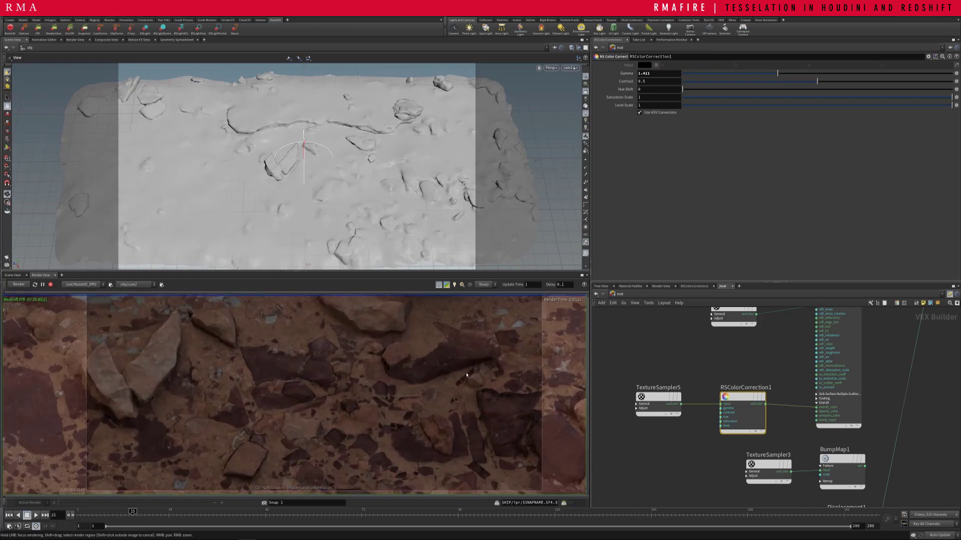
pyautogui.scroll(-3, 476, 370)
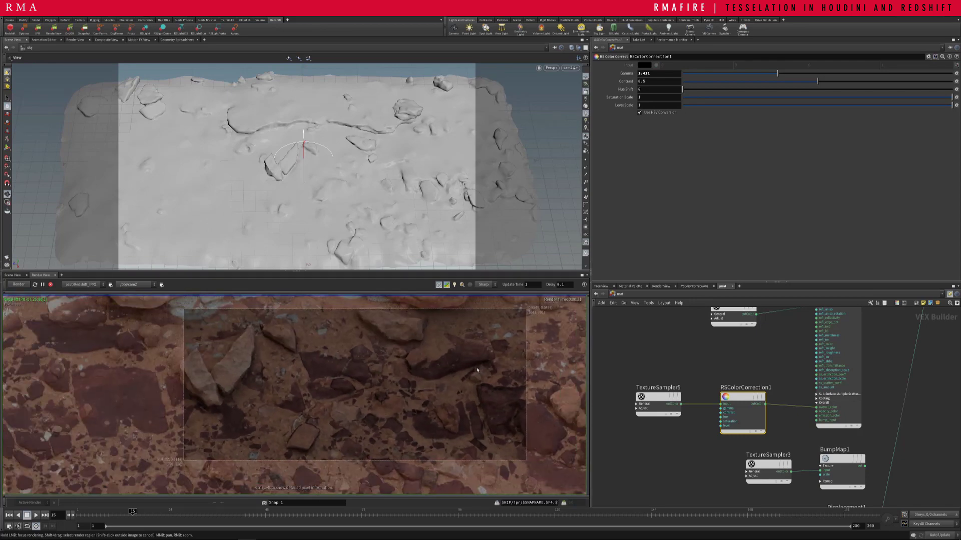
pyautogui.moveTo(461, 409); pyautogui.dragTo(437, 412, button='middle')
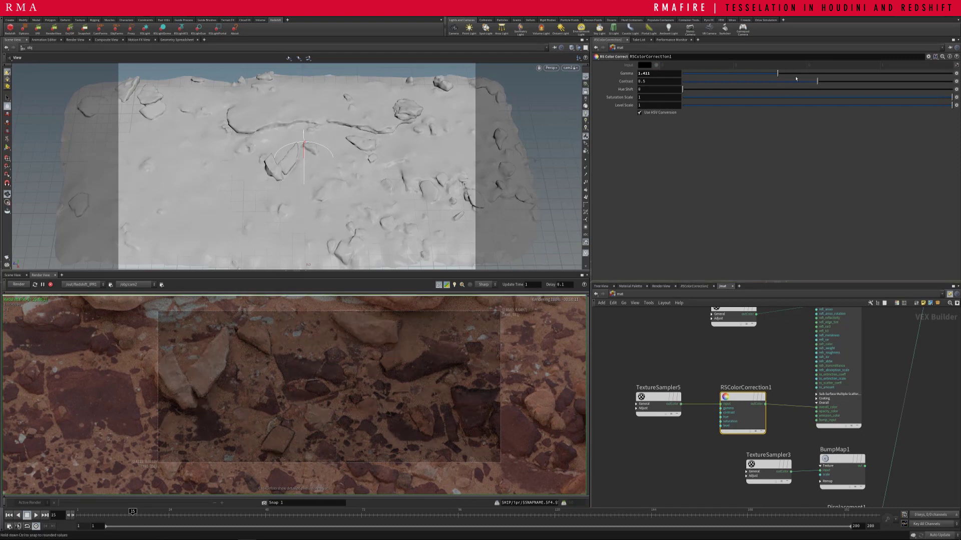
pyautogui.moveTo(777, 73); pyautogui.dragTo(833, 78)
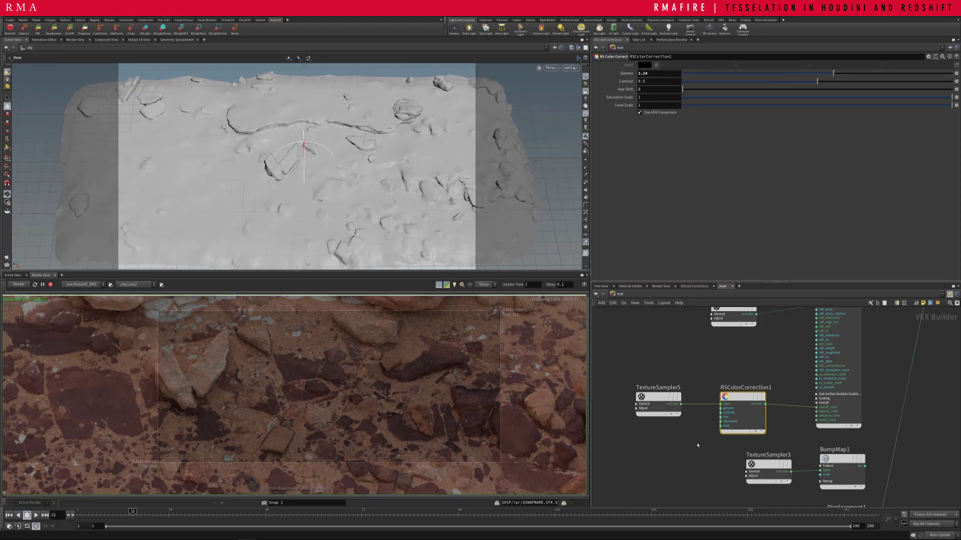
pyautogui.scroll(-2, 698, 445)
pyautogui.moveTo(688, 467); pyautogui.dragTo(652, 452, button='middle')
# - Select BumpMap1 in /mat and enter -1 for its New Range Max
pyautogui.scroll(2, 785, 444)
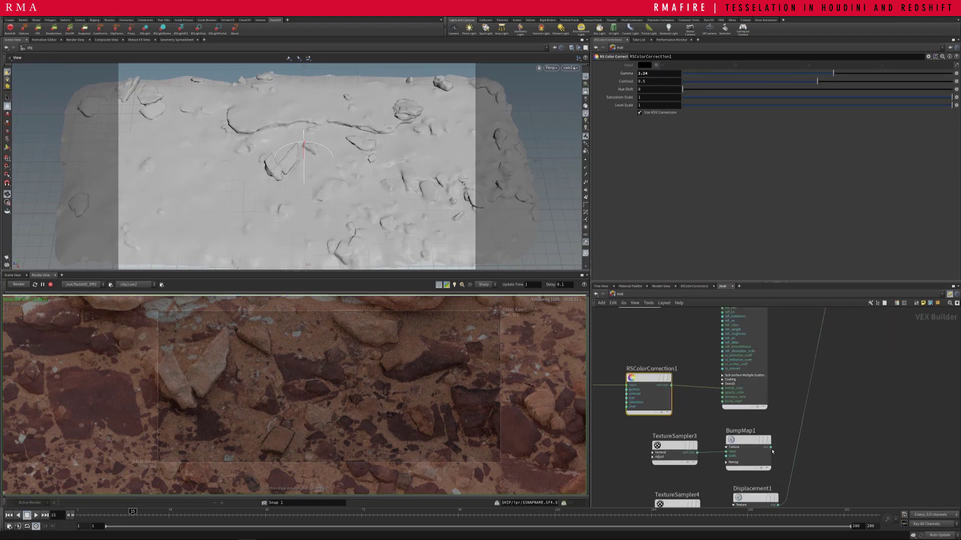
pyautogui.click(748, 441)
pyautogui.moveTo(748, 451); pyautogui.dragTo(699, 475, button='middle')
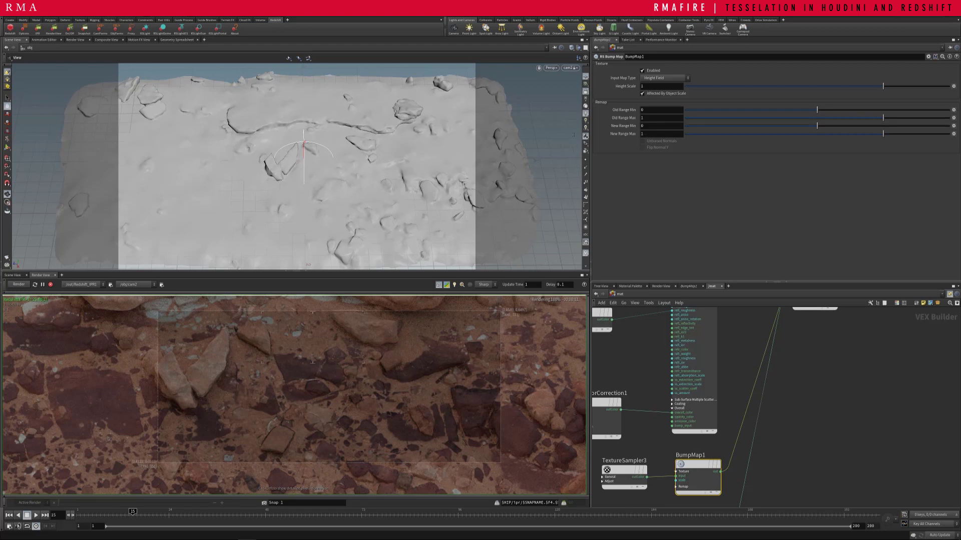
pyautogui.press('Return')
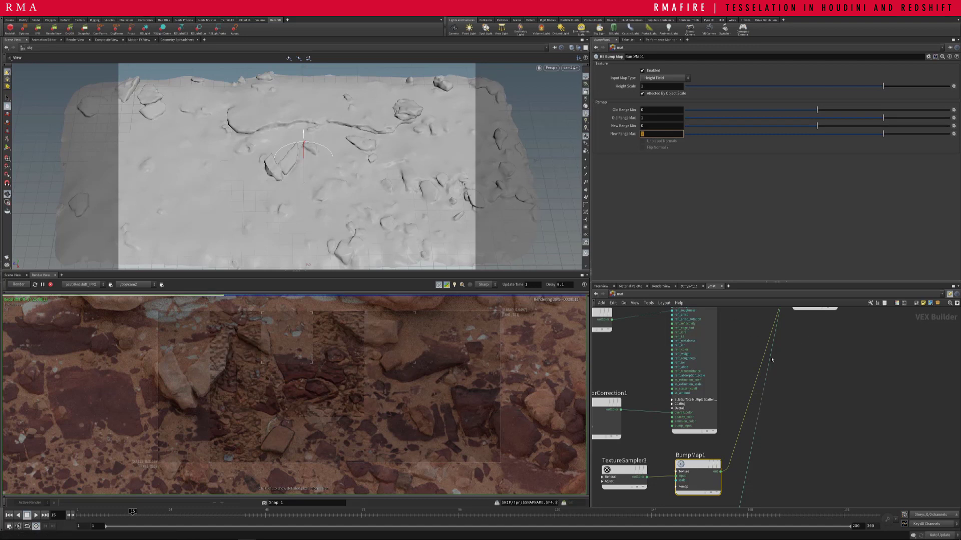
pyautogui.write('-1')
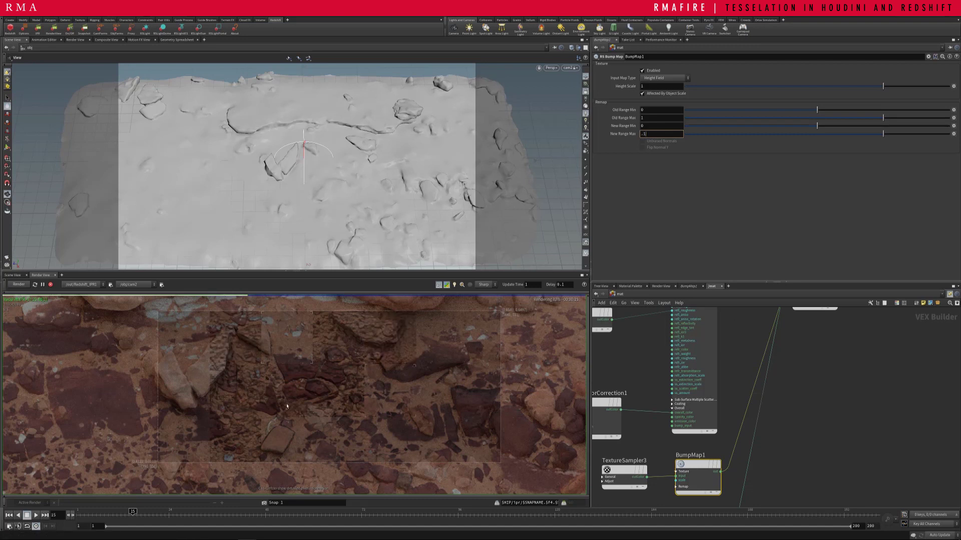
pyautogui.press('Return')
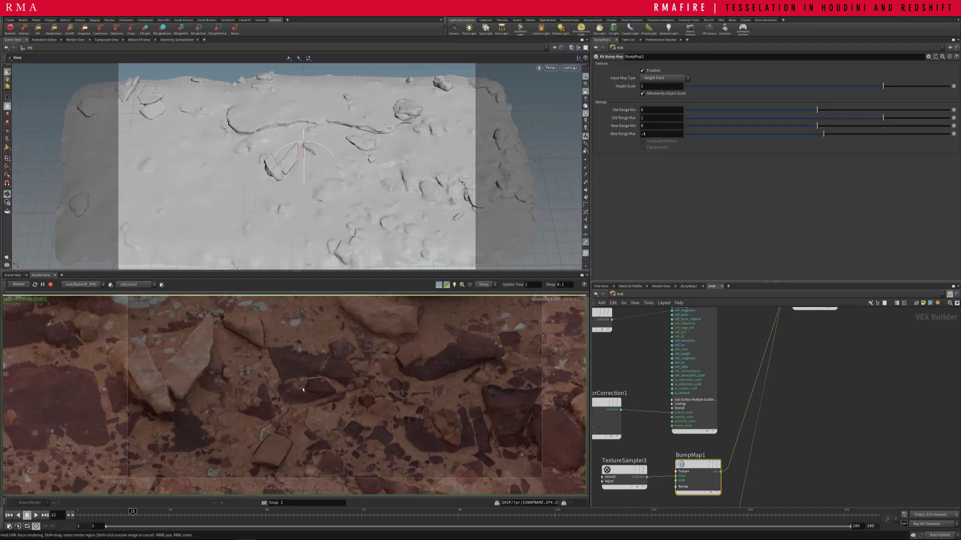
pyautogui.scroll(-2, 635, 372)
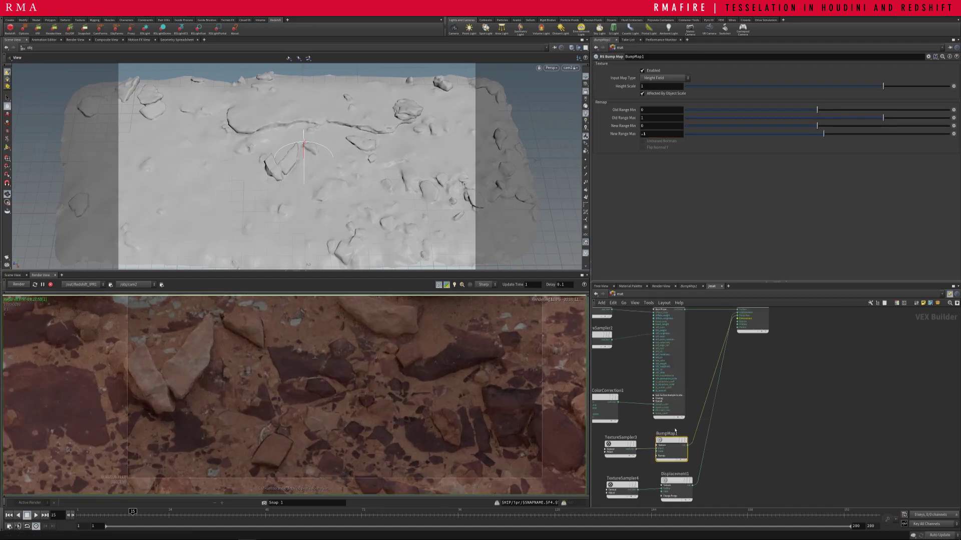
pyautogui.moveTo(634, 366); pyautogui.dragTo(681, 424, button='middle')
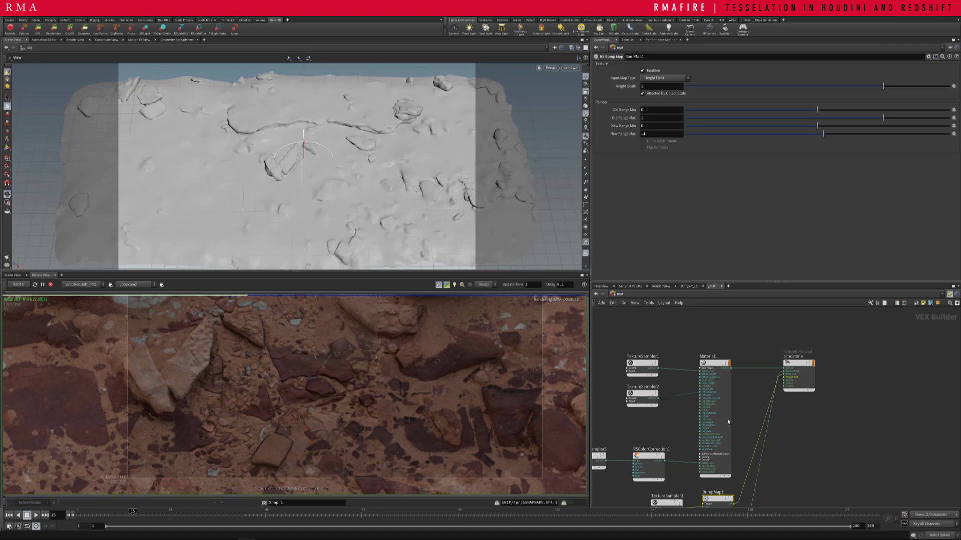
# - Select Material1 and bring the bump and displacement nodes into view in the network
pyautogui.moveTo(676, 415); pyautogui.dragTo(741, 419)
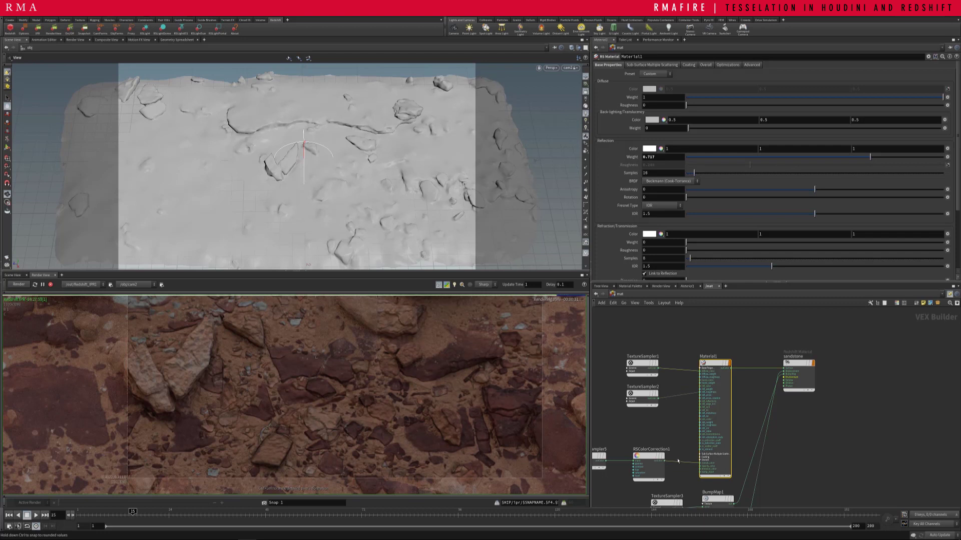
pyautogui.scroll(2, 648, 455)
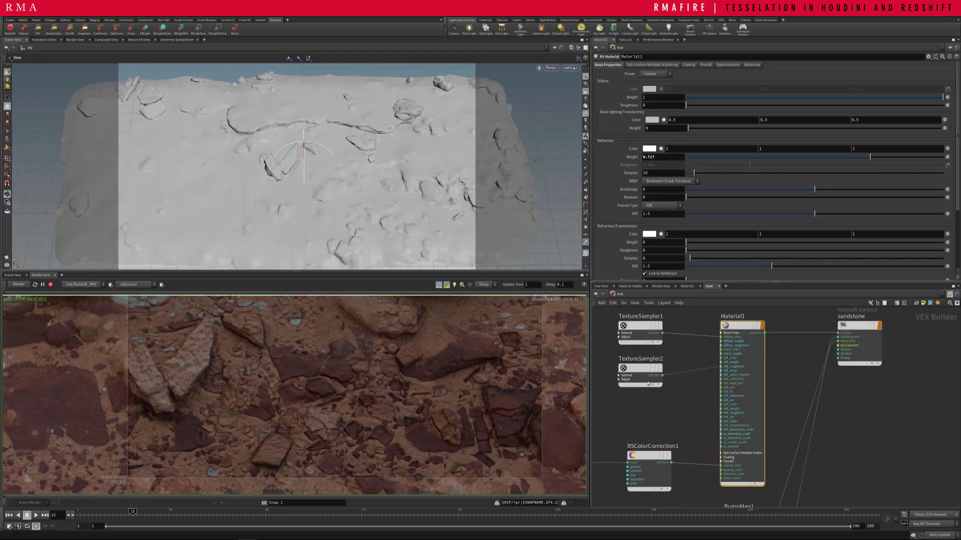
pyautogui.moveTo(712, 505); pyautogui.dragTo(700, 435, button='middle')
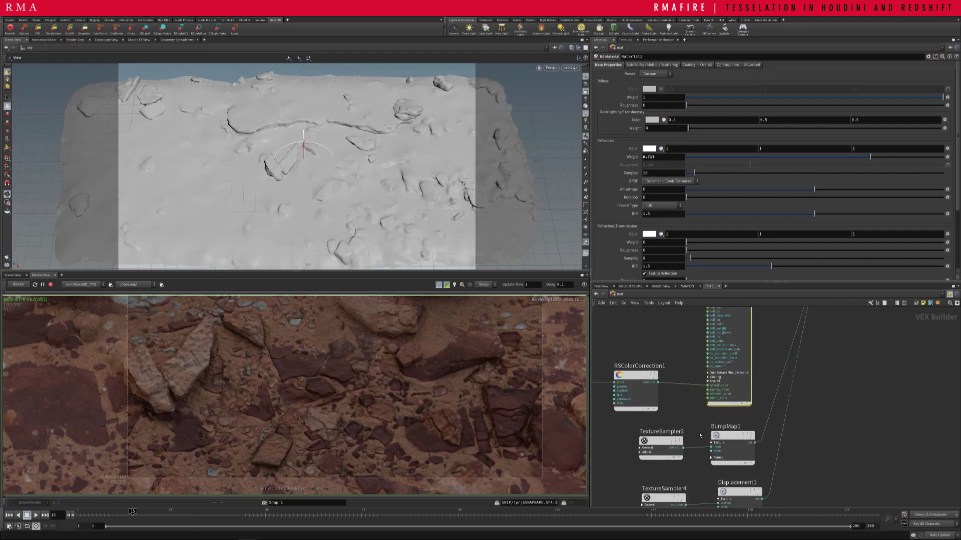
pyautogui.moveTo(700, 381); pyautogui.dragTo(701, 330, button='middle')
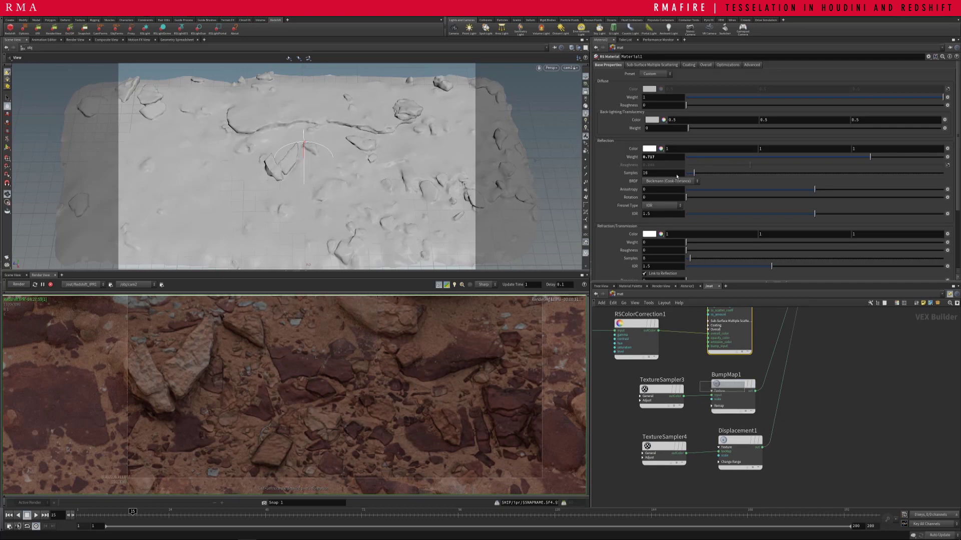
# - Set BumpMap1's New Range Max to .01 for a much subtler bump
pyautogui.click(728, 384)
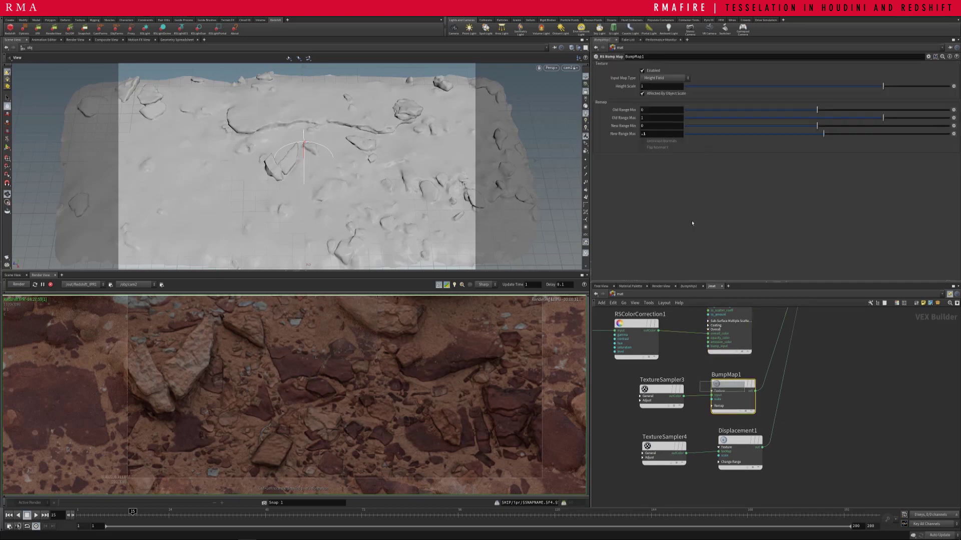
pyautogui.click(623, 136)
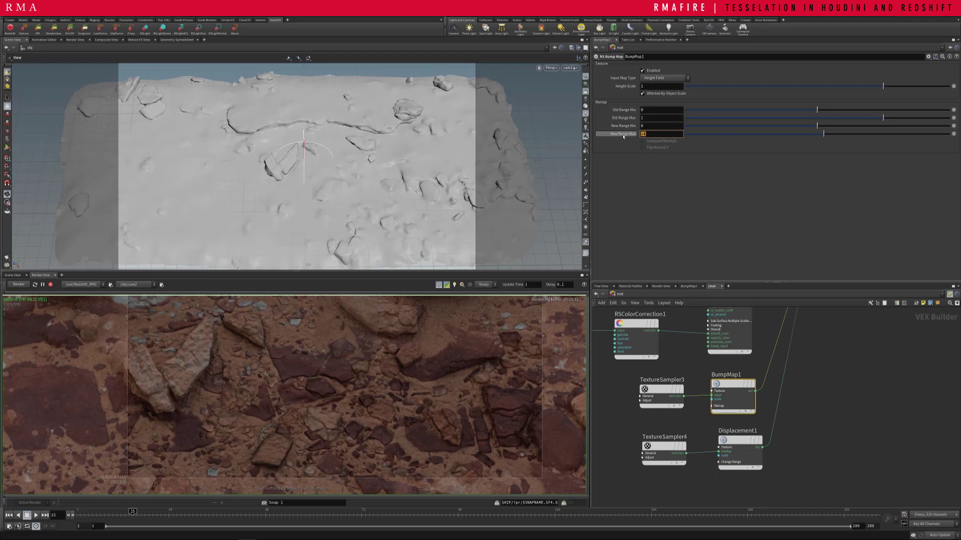
pyautogui.write('.01')
pyautogui.click(615, 294)
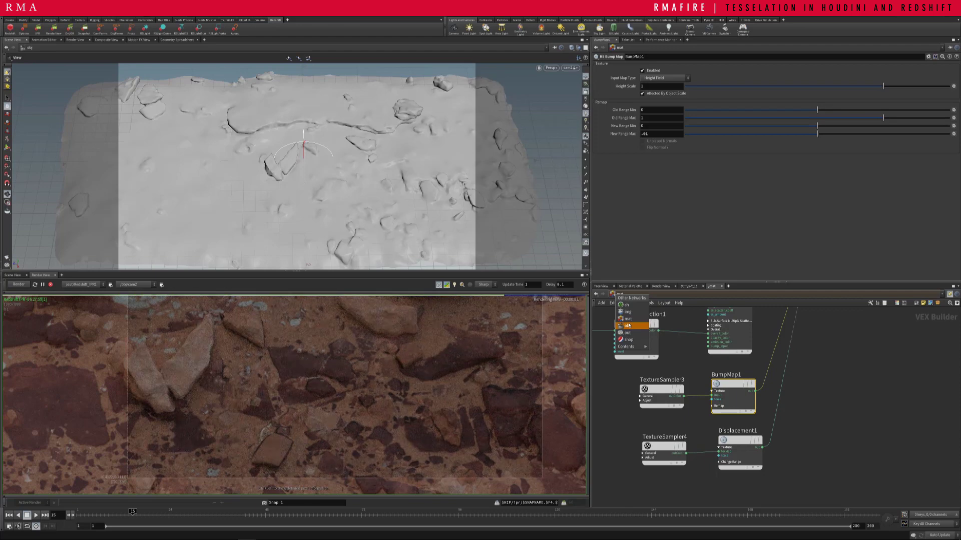
# - Jump to /obj, then zoom out the Render View and stretch the render region over the whole image
pyautogui.click(629, 325)
pyautogui.click(637, 335)
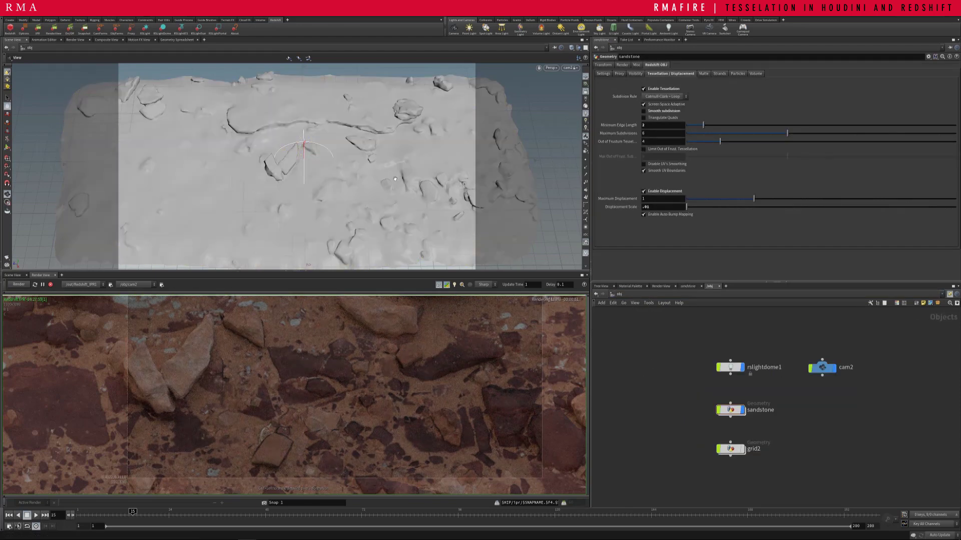
pyautogui.scroll(-3, 400, 367)
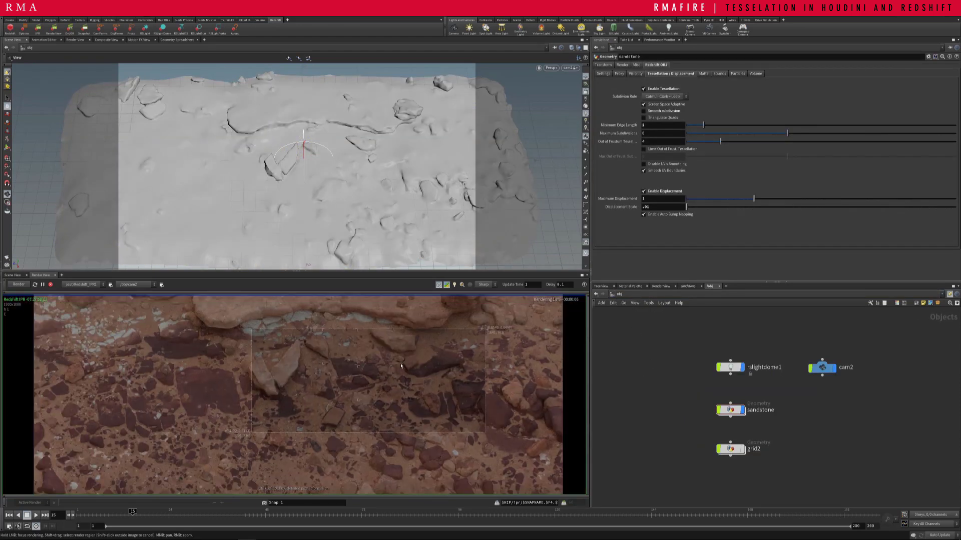
pyautogui.scroll(-4, 401, 366)
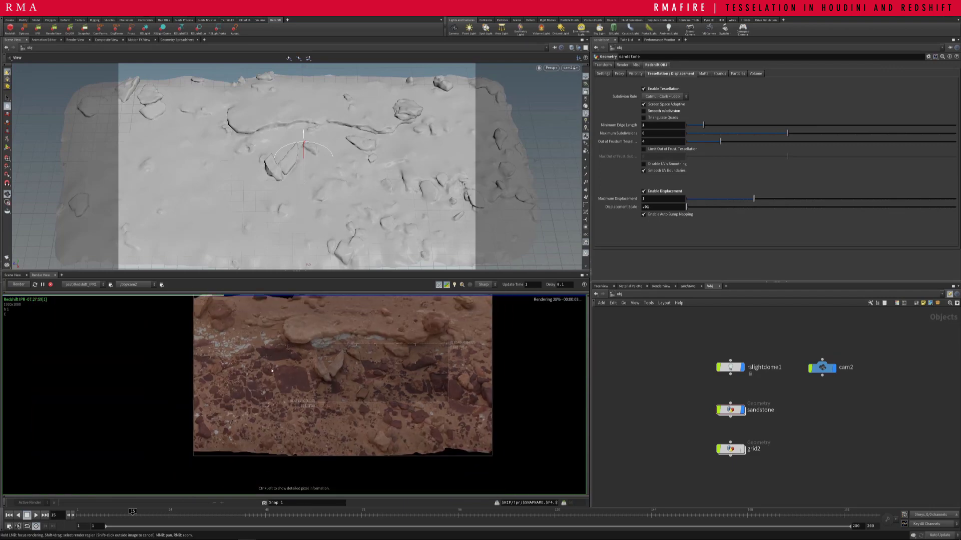
pyautogui.moveTo(271, 372)
pyautogui.mouseDown(button='middle')
pyautogui.moveTo(258, 379)
pyautogui.moveTo(255, 371)
pyautogui.mouseUp(button='middle')
pyautogui.keyDown('shift'); pyautogui.moveTo(152, 312); pyautogui.dragTo(465, 490); pyautogui.keyUp('shift')
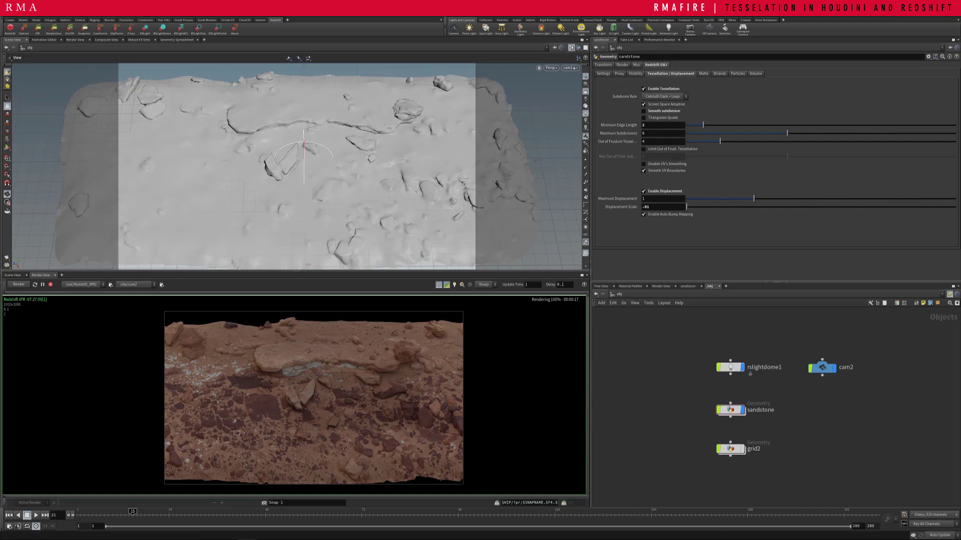
# - Switch the 3D view to Flat Wire Shaded to overlay the sandstone's triangle mesh
pyautogui.click(571, 48)
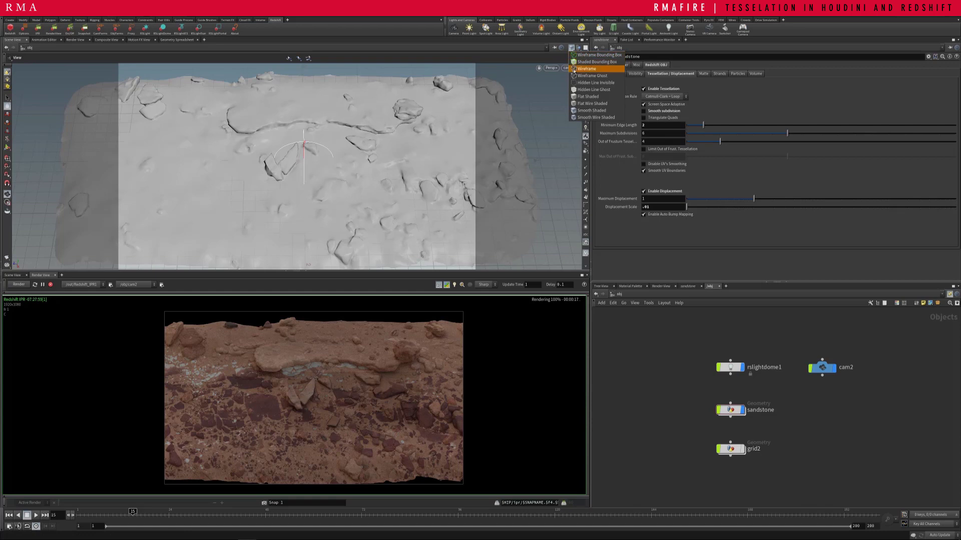
pyautogui.click(593, 104)
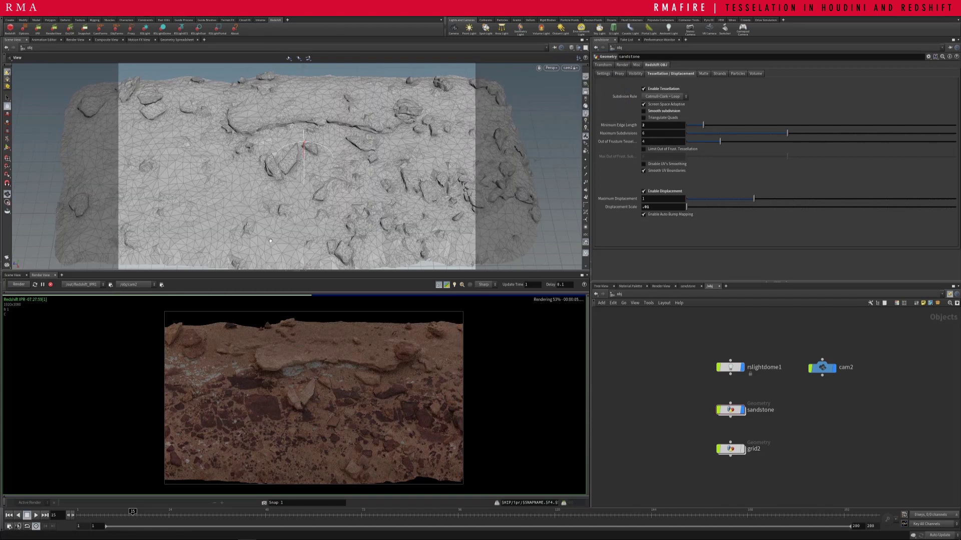
pyautogui.scroll(10, 330, 440)
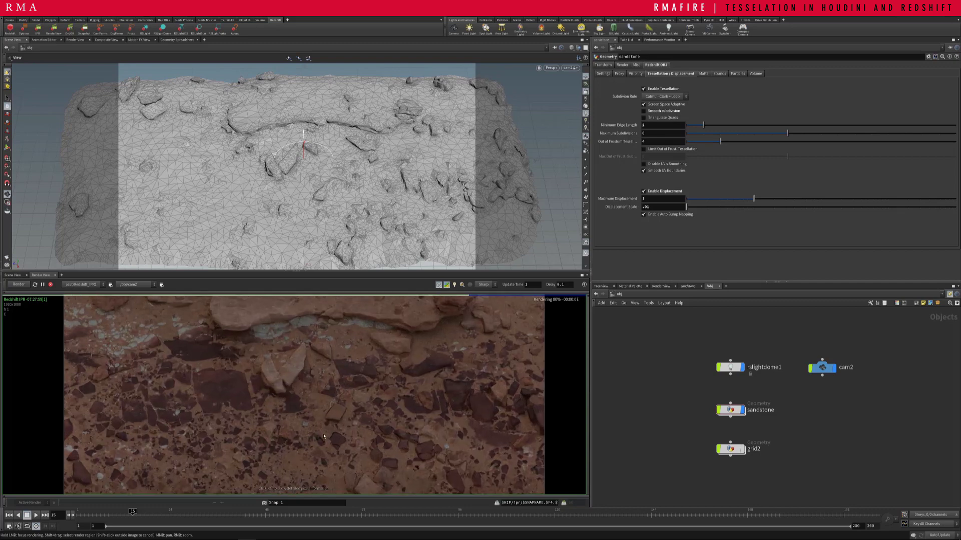
pyautogui.scroll(-5, 317, 429)
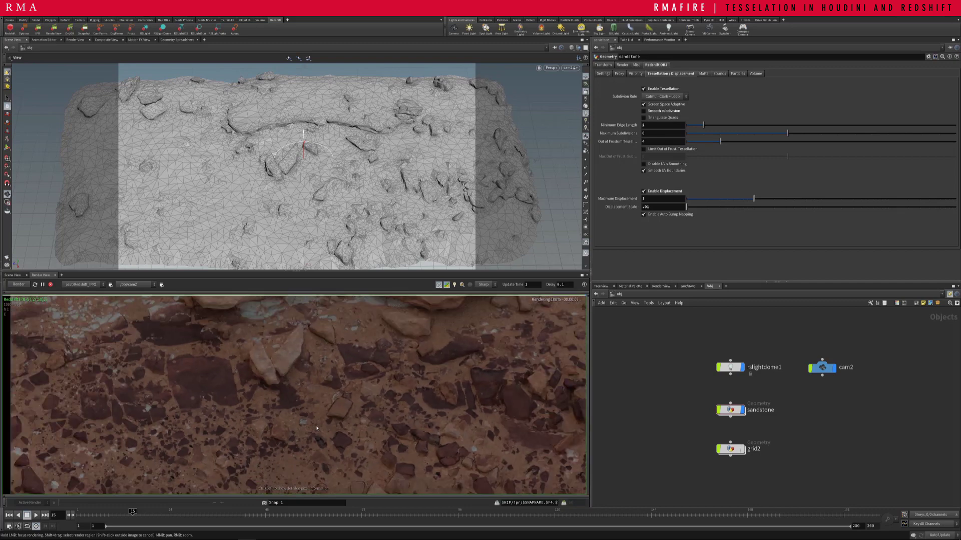